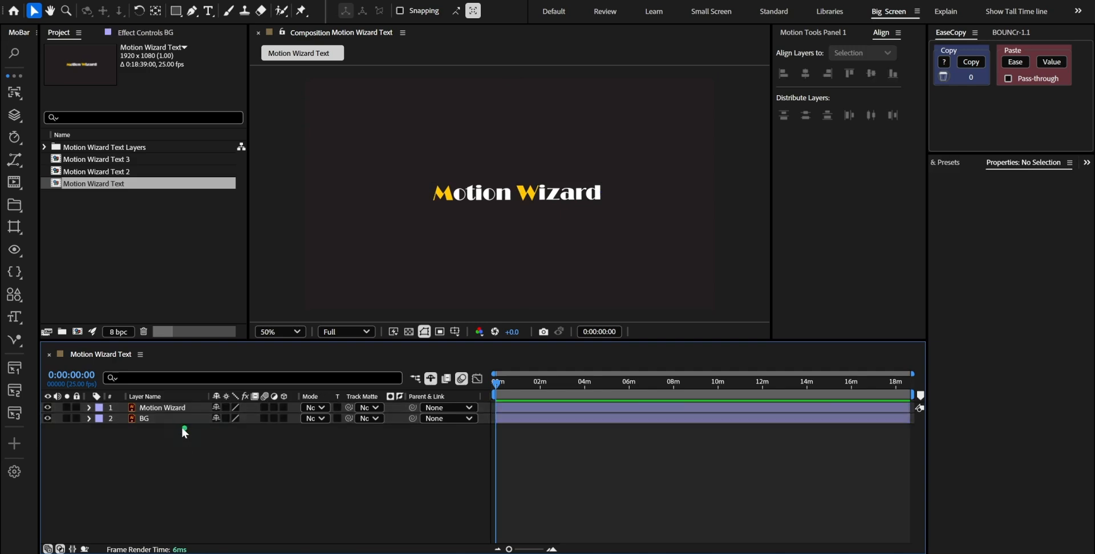
# Lock the BG layer and apply the Linear Wipe effect to the Motion Wizard layer
pyautogui.hotkey('ctrl', 'l')
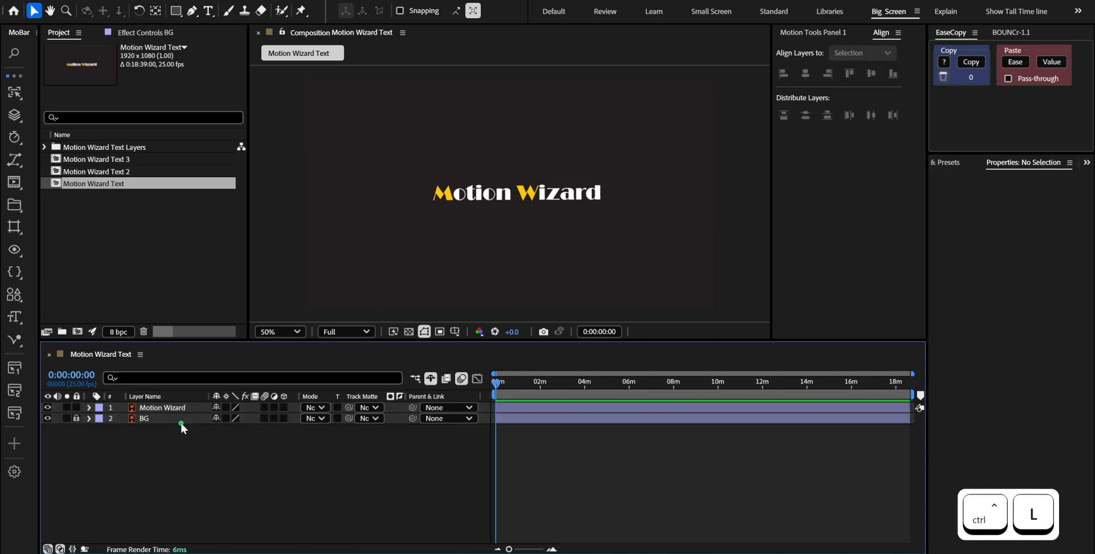
pyautogui.click(176, 410)
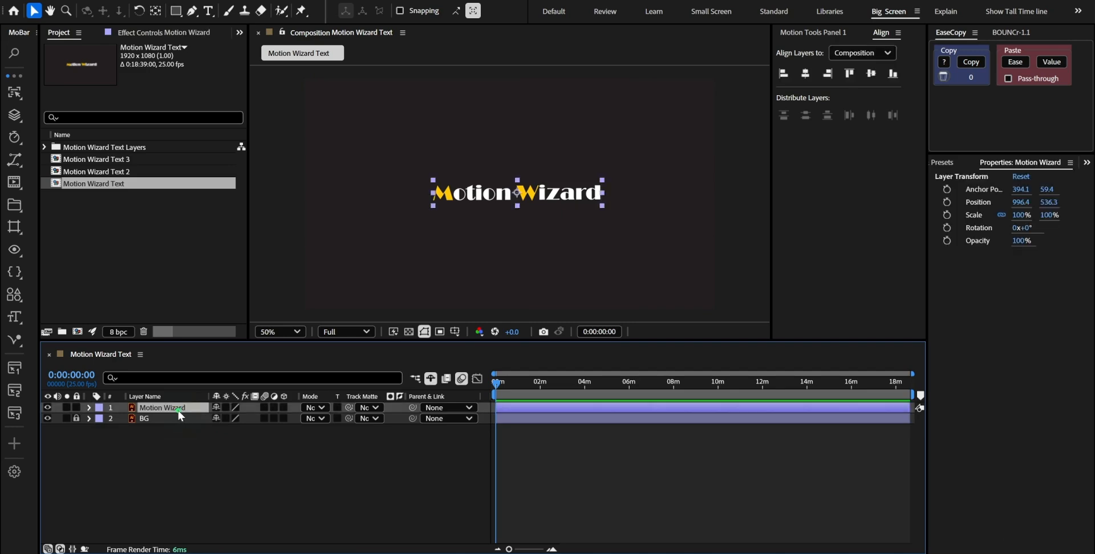
pyautogui.hotkey('ctrl', 'space')
pyautogui.write('line')
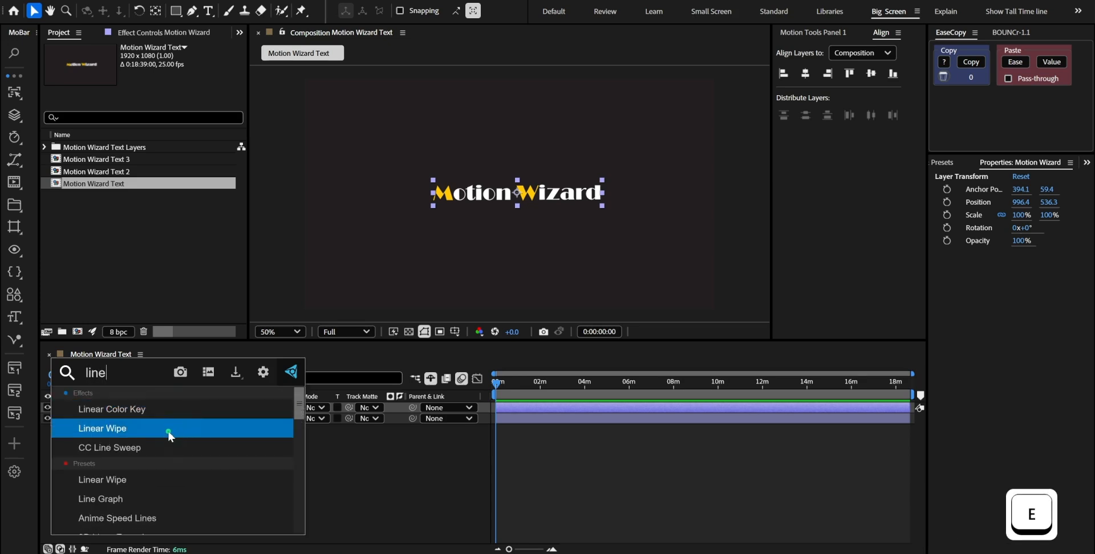
pyautogui.click(168, 430)
# Set the Linear Wipe's wipe angle to 270° and its transition completion to 100%
pyautogui.hotkey('ctrl', 'z')
pyautogui.moveTo(160, 69); pyautogui.dragTo(164, 114)
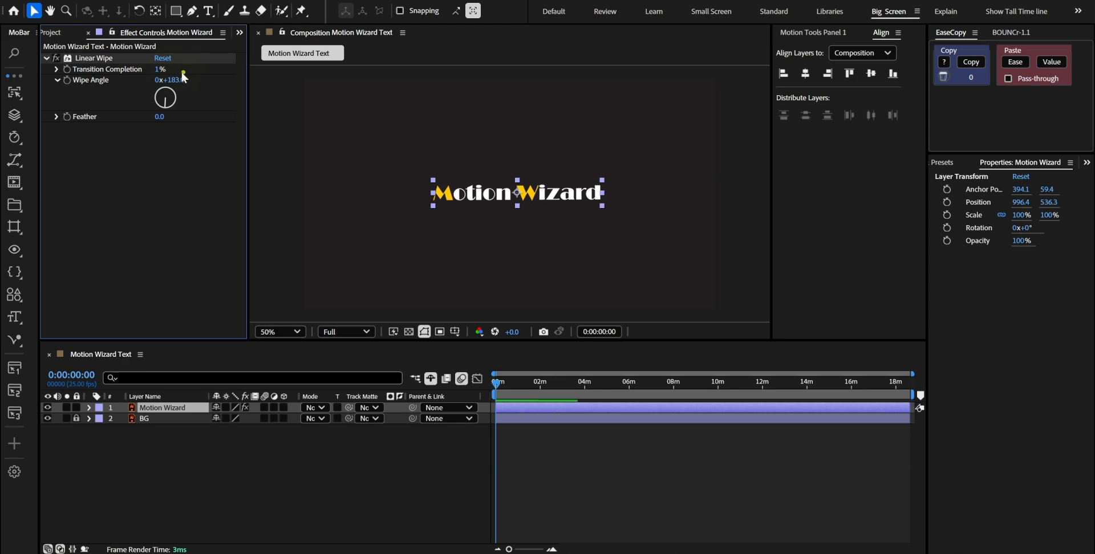
pyautogui.moveTo(160, 69); pyautogui.dragTo(200, 80)
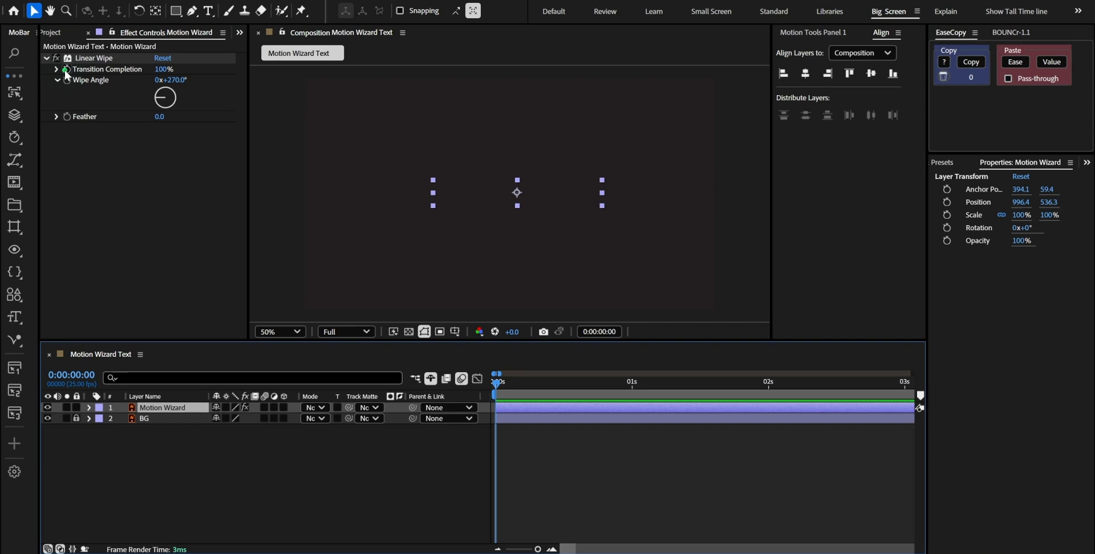
# Keyframe Transition Completion on the Motion Wizard layer from 100% at 0:00:00:00 to 0% at 0:00:01:05
pyautogui.click(66, 74)
pyautogui.hotkey('shift', 'pagedown')
pyautogui.hotkey('shift', 'pagedown')
pyautogui.hotkey('shift', 'pagedown')
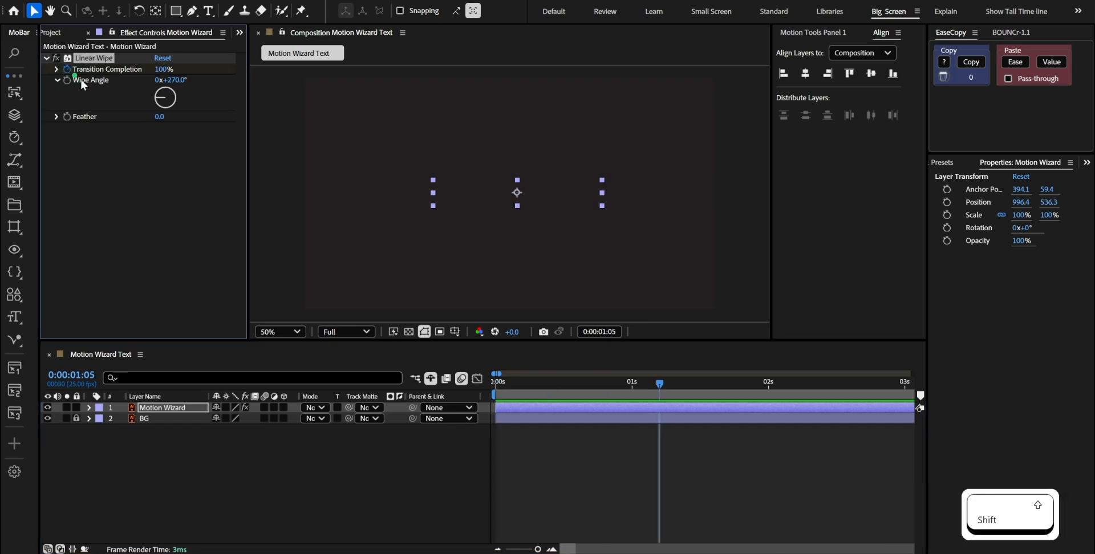
pyautogui.press('u')
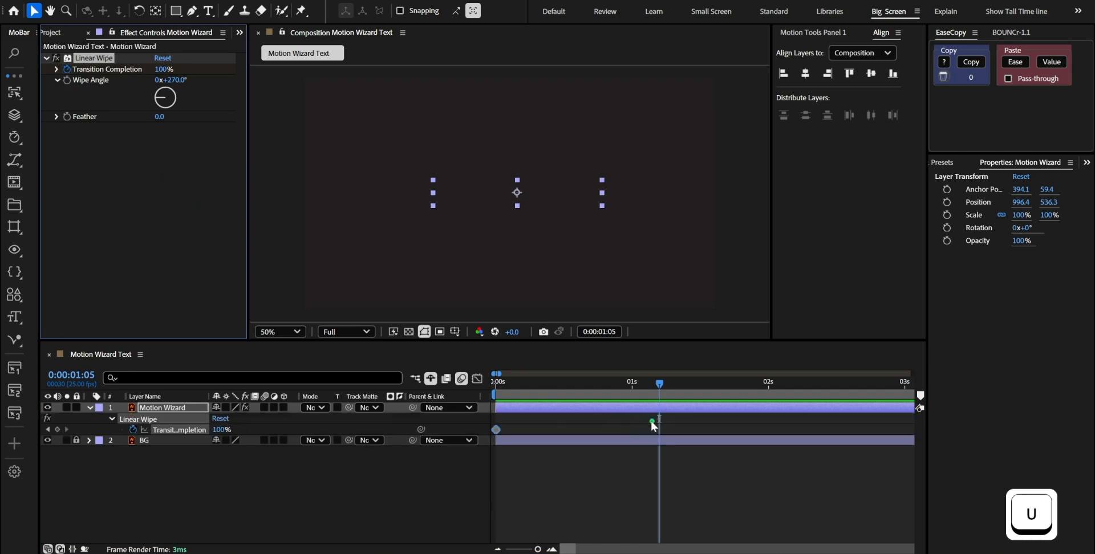
pyautogui.click(57, 429)
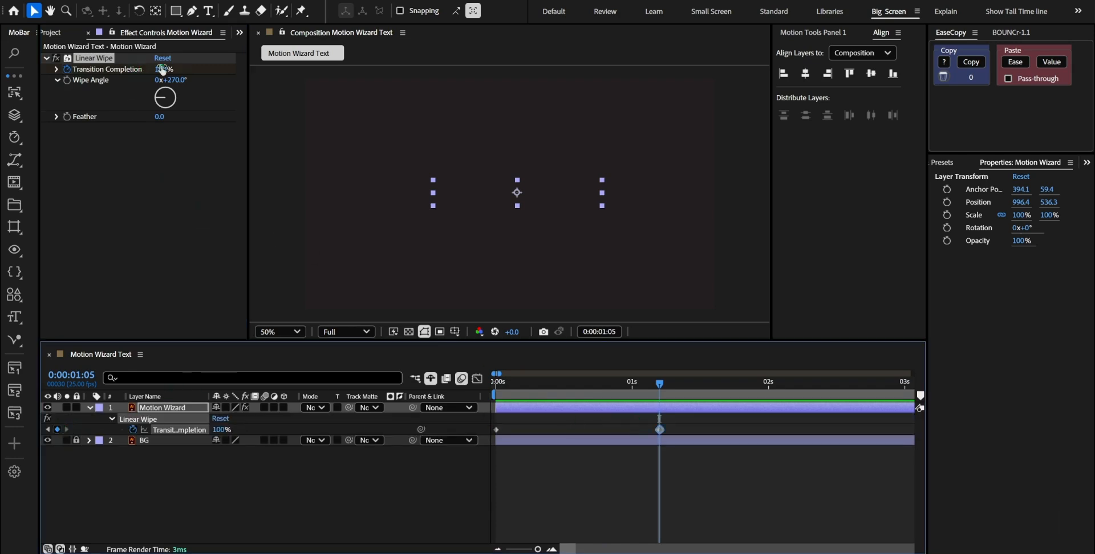
pyautogui.moveTo(163, 69); pyautogui.dragTo(80, 77)
# Easy-ease both Transition Completion keyframes, shape their speed curve into a sharp peak before the middle of the wipe, and preview it
pyautogui.moveTo(667, 427); pyautogui.dragTo(478, 455)
pyautogui.press('F9')
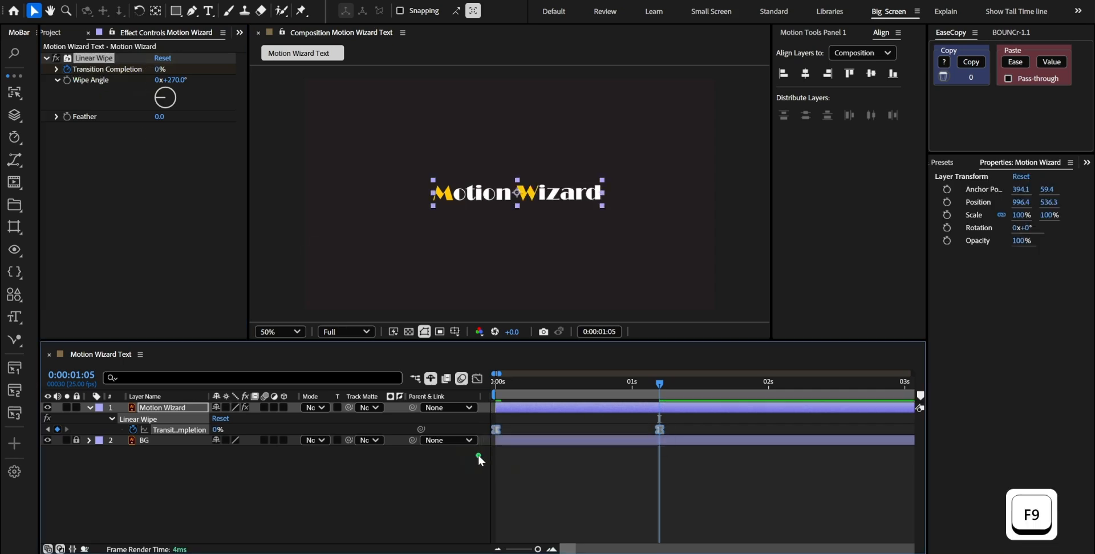
pyautogui.click(477, 379)
pyautogui.moveTo(631, 409); pyautogui.dragTo(597, 409)
pyautogui.moveTo(524, 409); pyautogui.dragTo(586, 409)
pyautogui.press('KP_0')
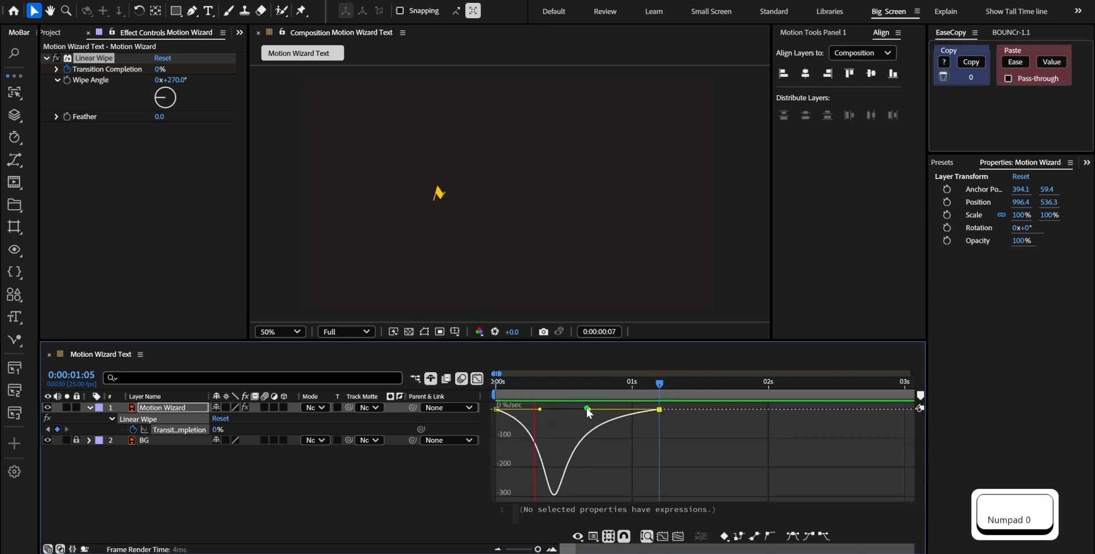
pyautogui.press('space')
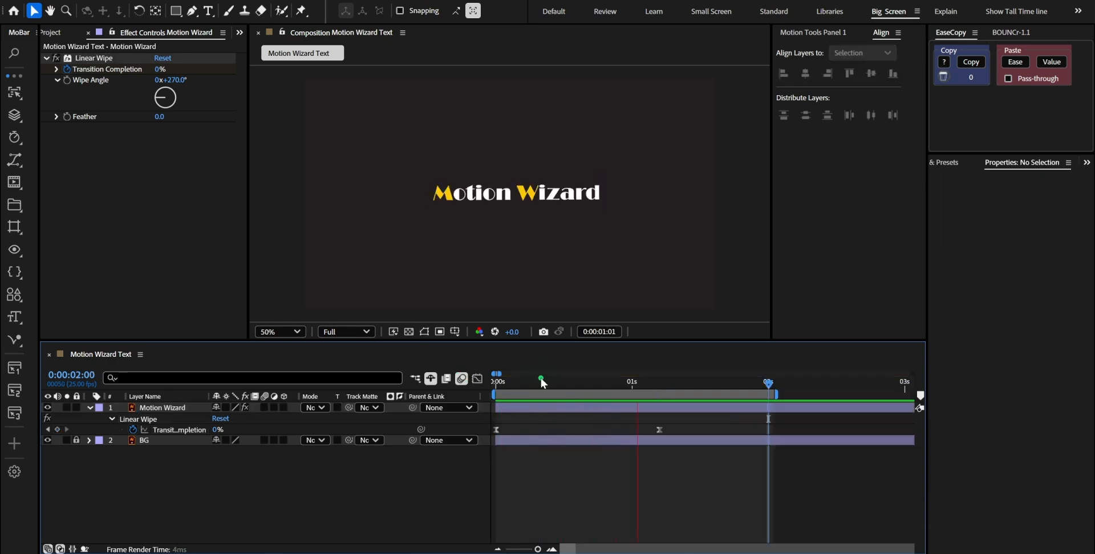
pyautogui.press('space')
# Duplicate the Motion Wizard layer and shift the duplicate about 2 frames later in the timeline
pyautogui.click(550, 408)
pyautogui.click(551, 410)
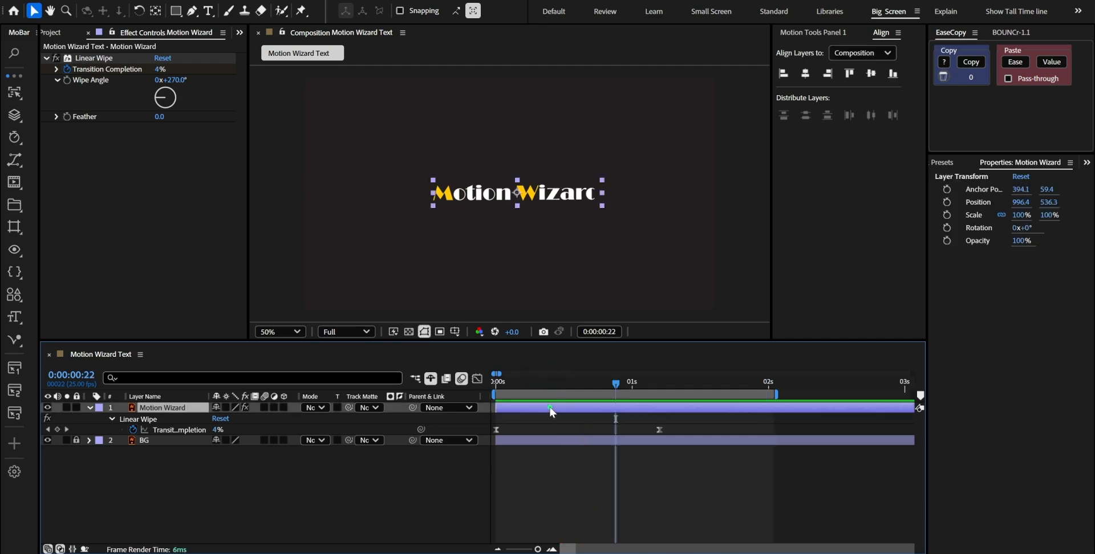
pyautogui.hotkey('ctrl', 'd')
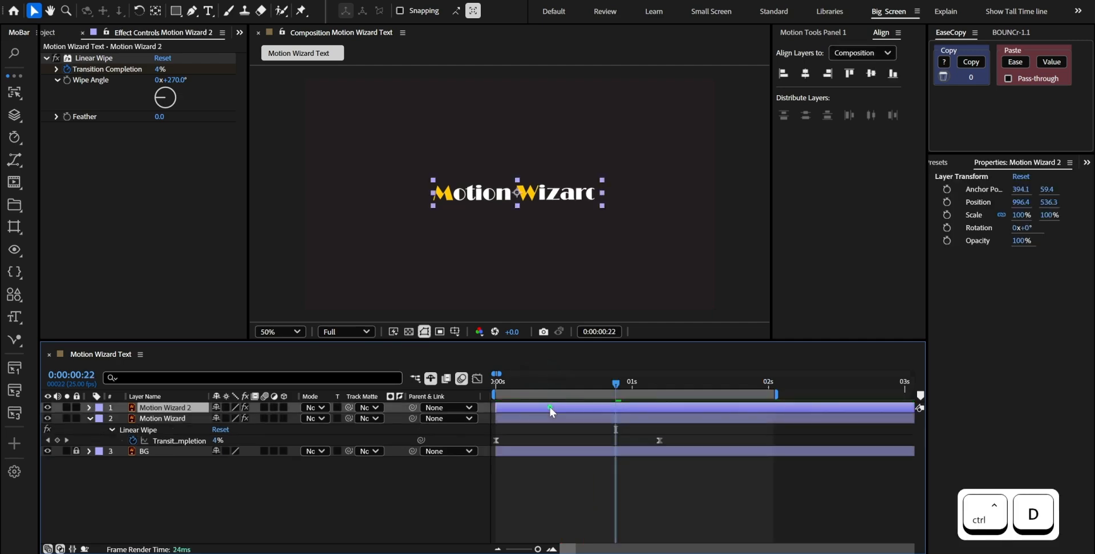
pyautogui.moveTo(550, 408); pyautogui.dragTo(562, 409)
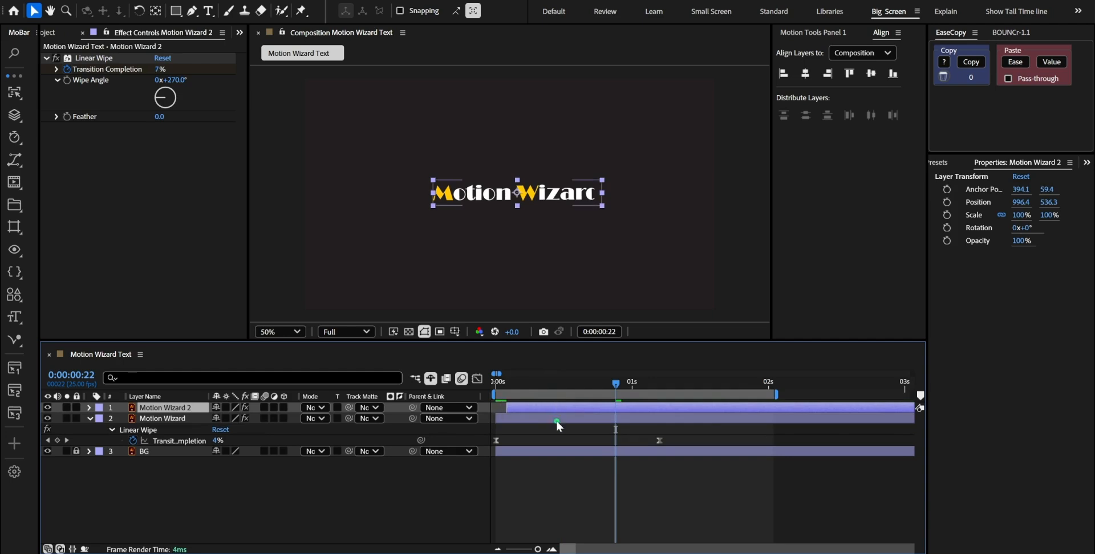
# Apply the Fill effect to the original Motion Wizard layer and check it by temporarily soloing the layer
pyautogui.click(571, 418)
pyautogui.hotkey('ctrl', 'space')
pyautogui.write('fill')
pyautogui.press('Return')
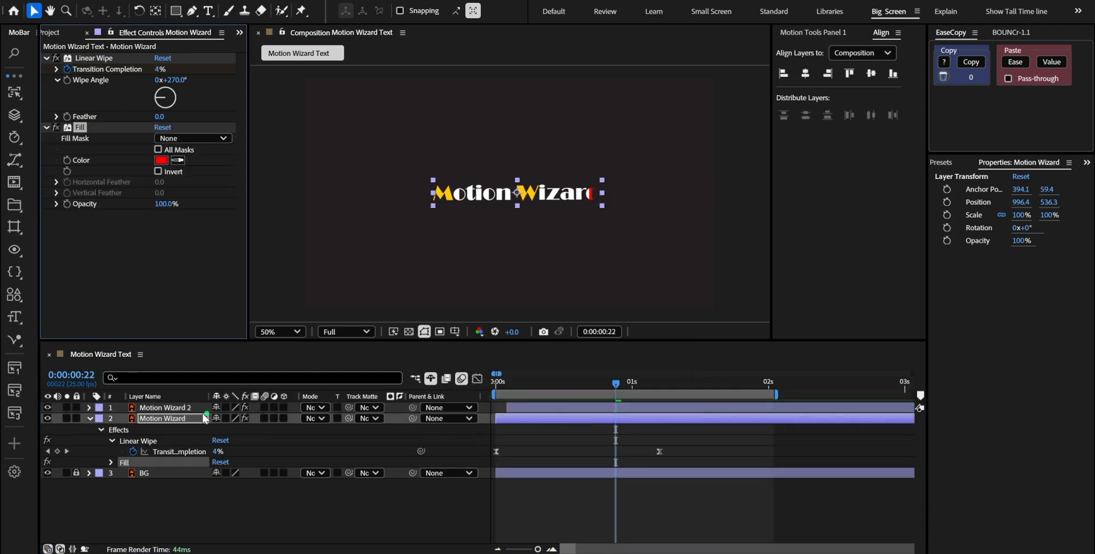
pyautogui.click(65, 417)
pyautogui.moveTo(536, 390); pyautogui.dragTo(617, 387)
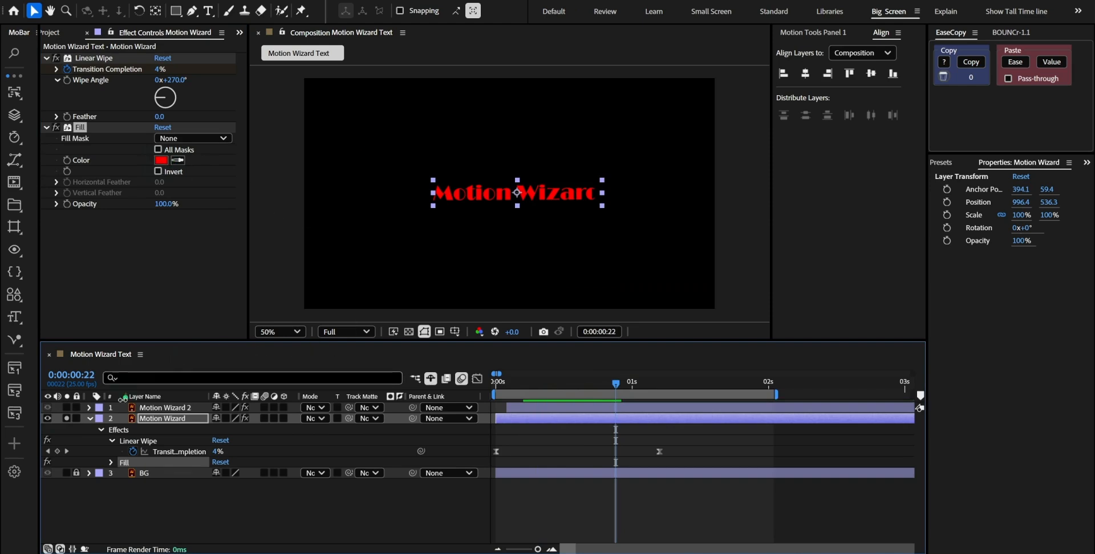
pyautogui.click(67, 418)
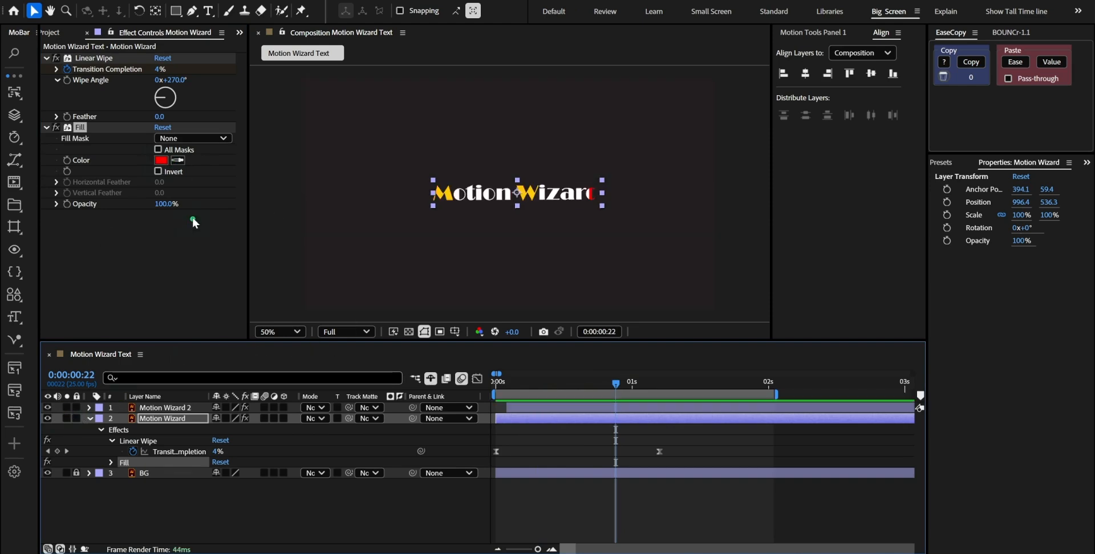
# Set the Fill color to the yellow sampled from the letter M and preview the animation
pyautogui.click(178, 160)
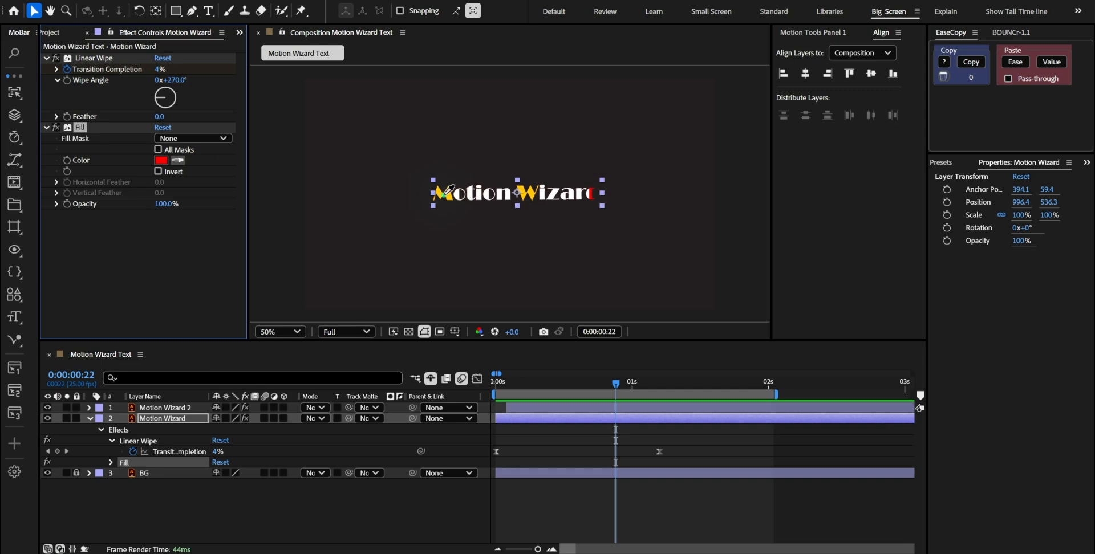
pyautogui.click(449, 194)
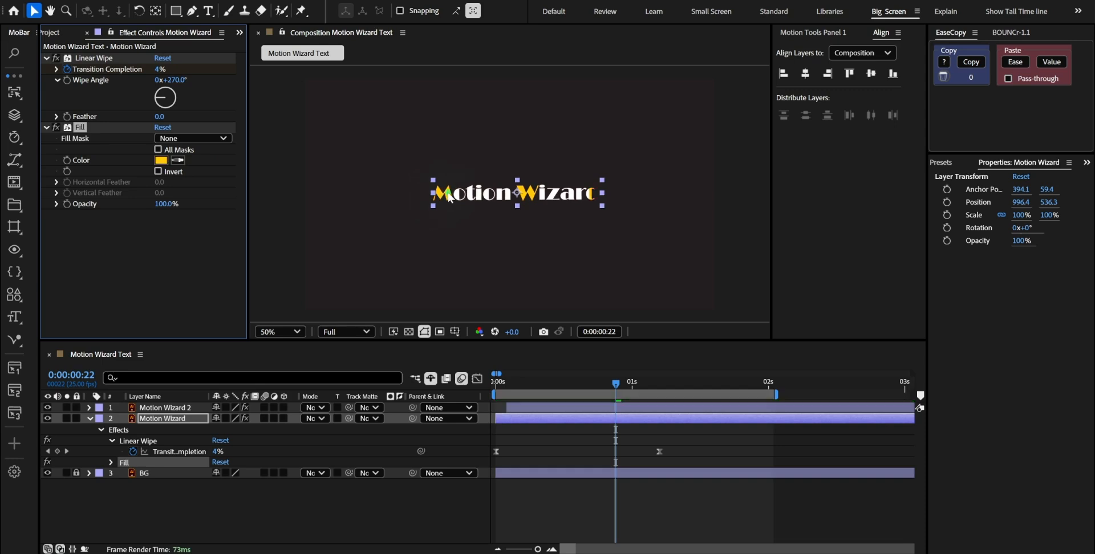
pyautogui.click(575, 422)
pyautogui.click(585, 446)
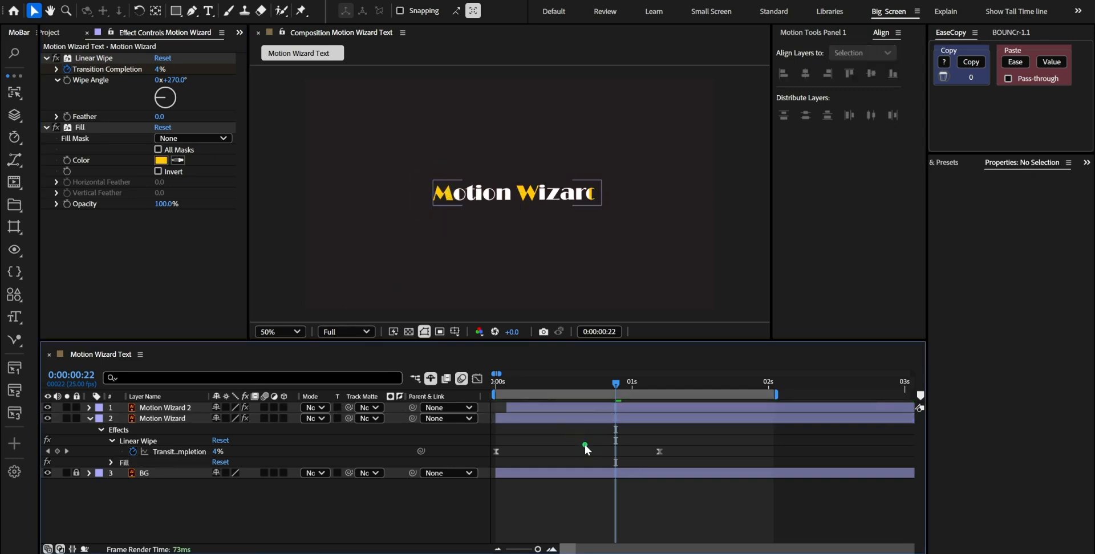
pyautogui.press('KP_0')
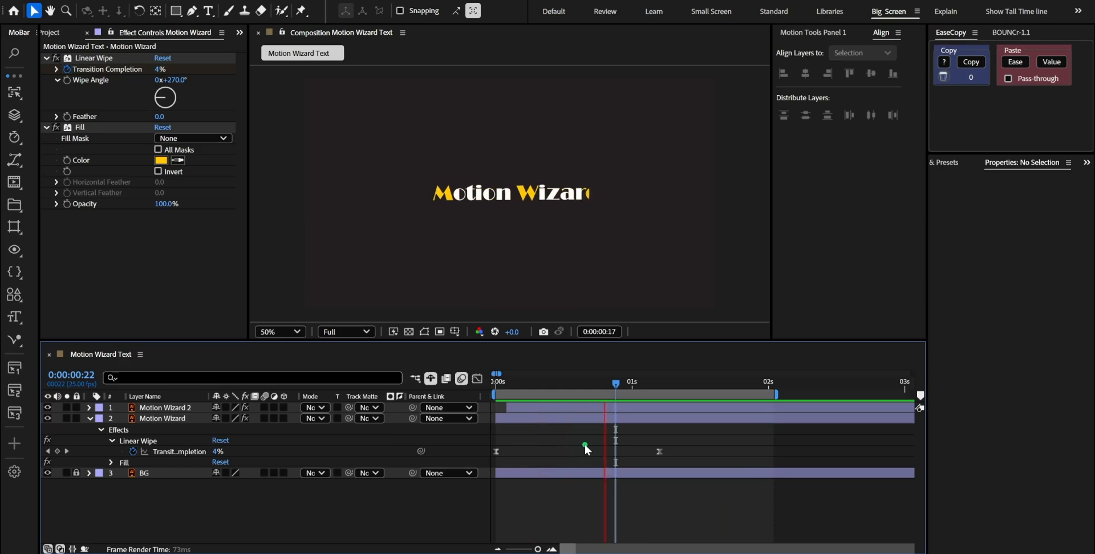
# Set the Linear Wipe feather to 30 on both the Motion Wizard and Motion Wizard 2 layers
pyautogui.moveTo(565, 383)
pyautogui.mouseDown()
pyautogui.moveTo(543, 381)
pyautogui.moveTo(579, 386)
pyautogui.mouseUp()
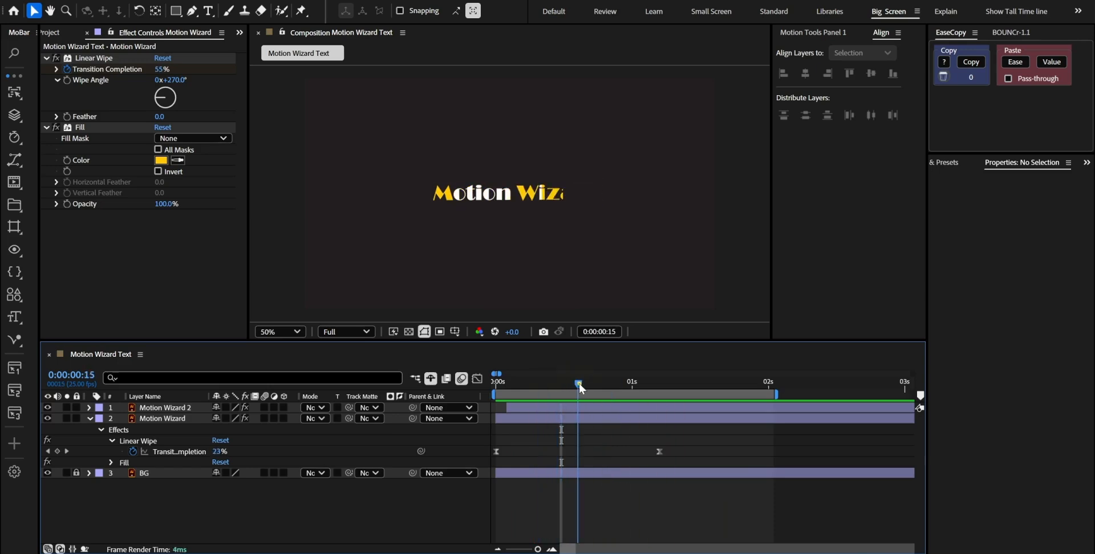
pyautogui.click(161, 117)
pyautogui.write('30')
pyautogui.press('Return')
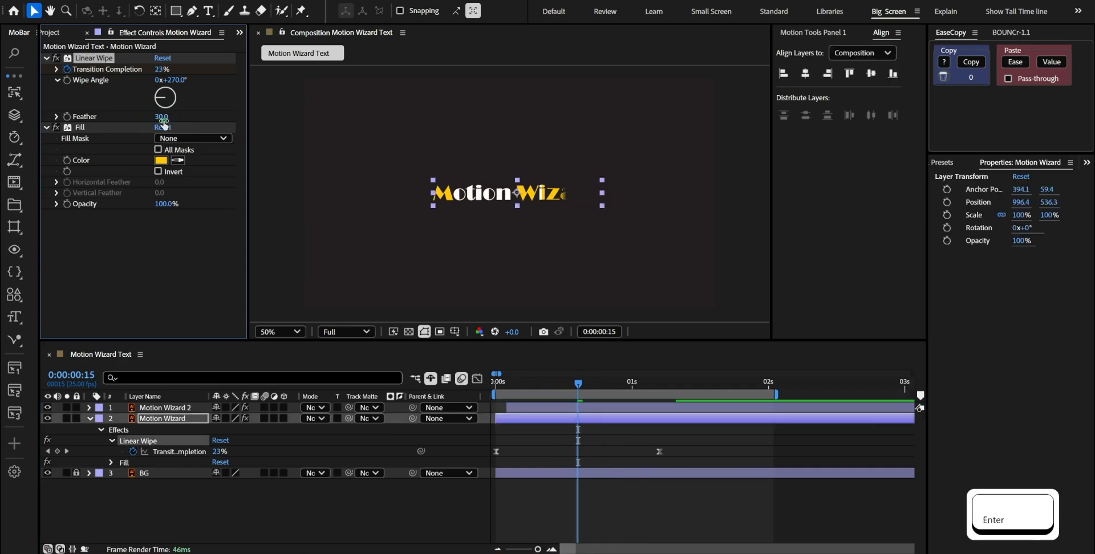
pyautogui.click(151, 409)
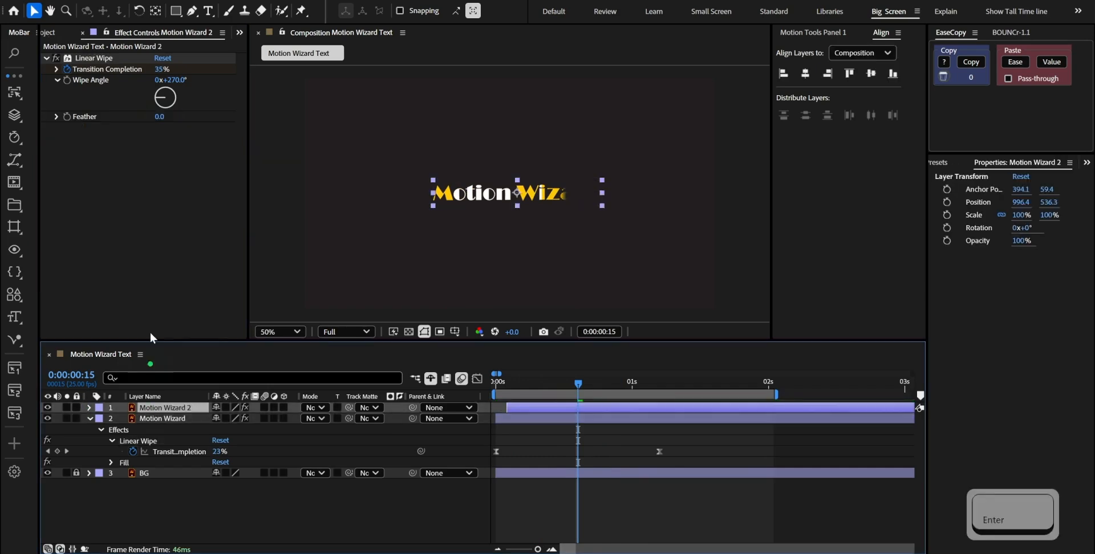
pyautogui.click(160, 117)
pyautogui.write('3')
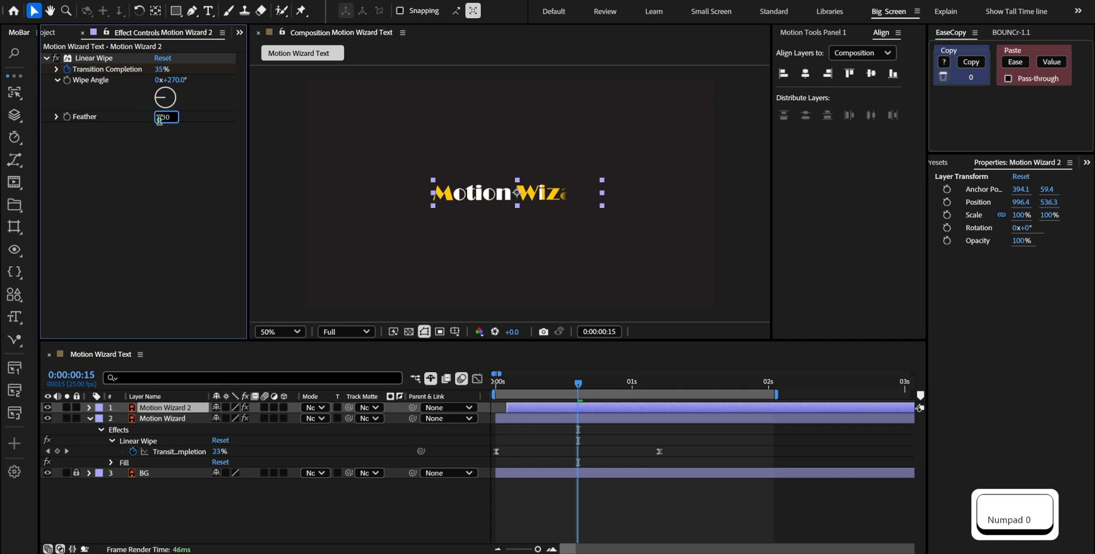
pyautogui.write('0')
pyautogui.press('Return')
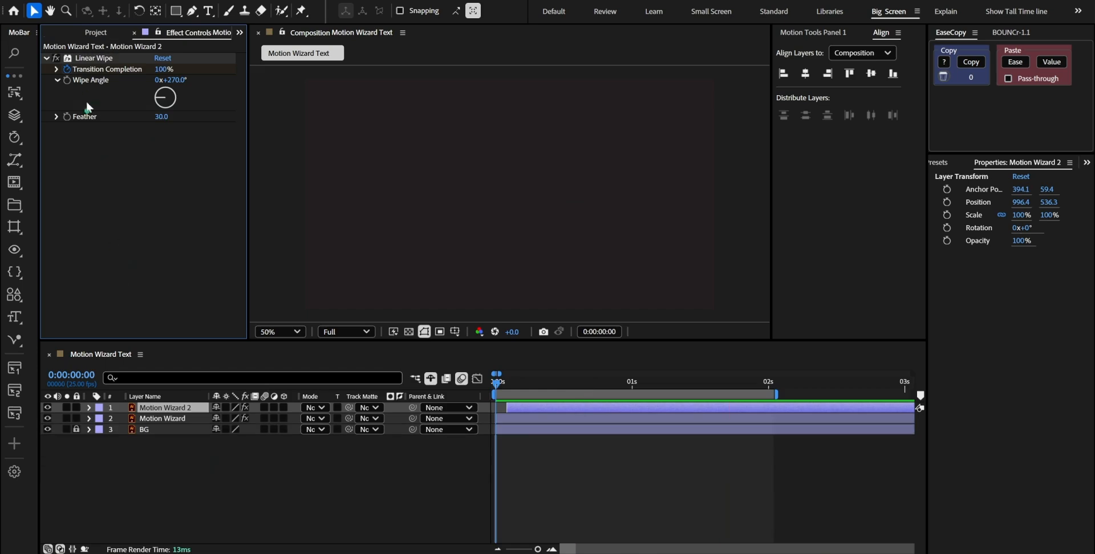
# Open the Motion Wizard Text 2 composition and lock its BG layer
pyautogui.click(95, 33)
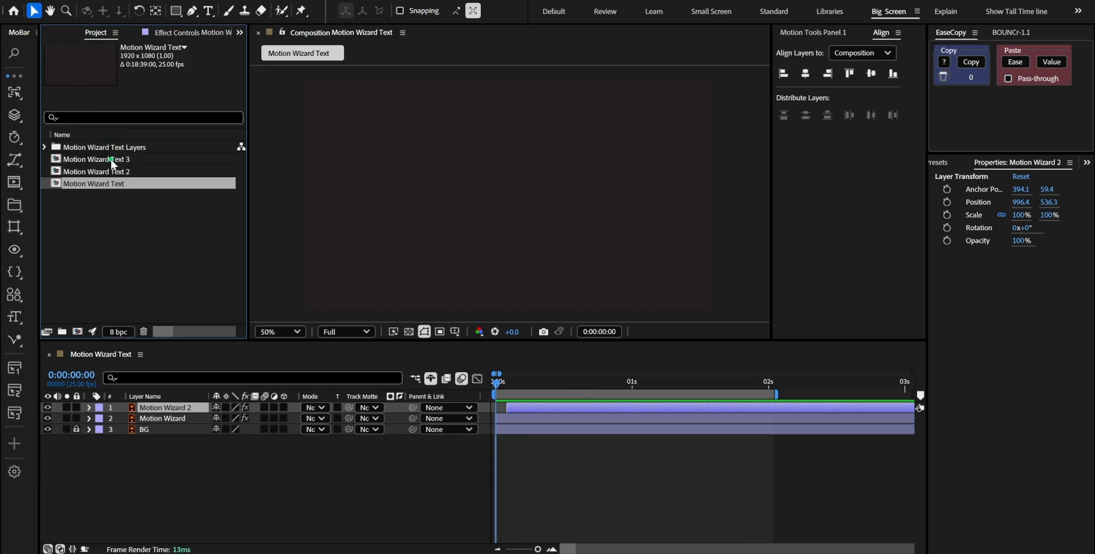
pyautogui.doubleClick(112, 172)
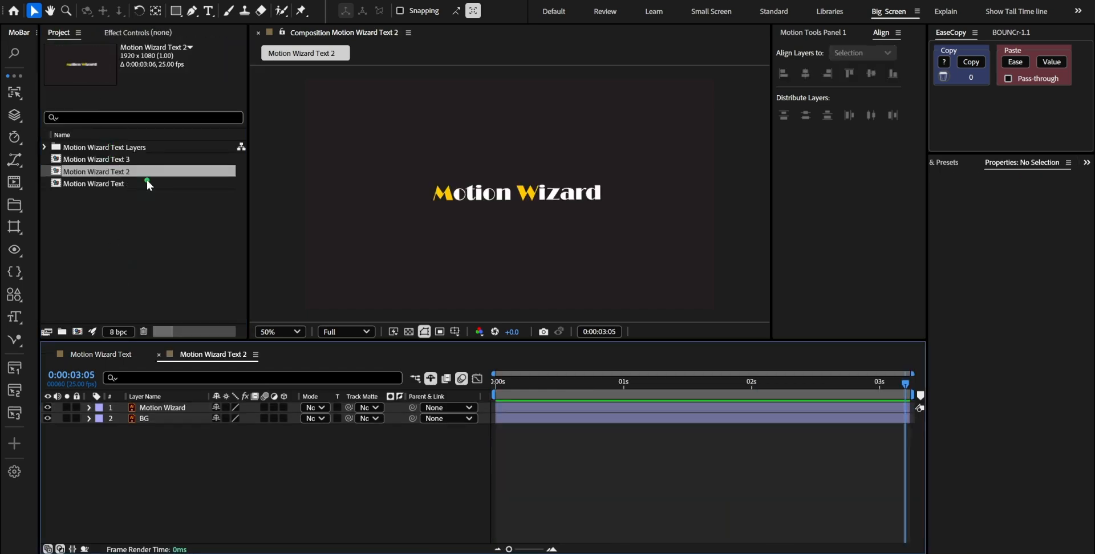
pyautogui.scroll(1, 334, 164)
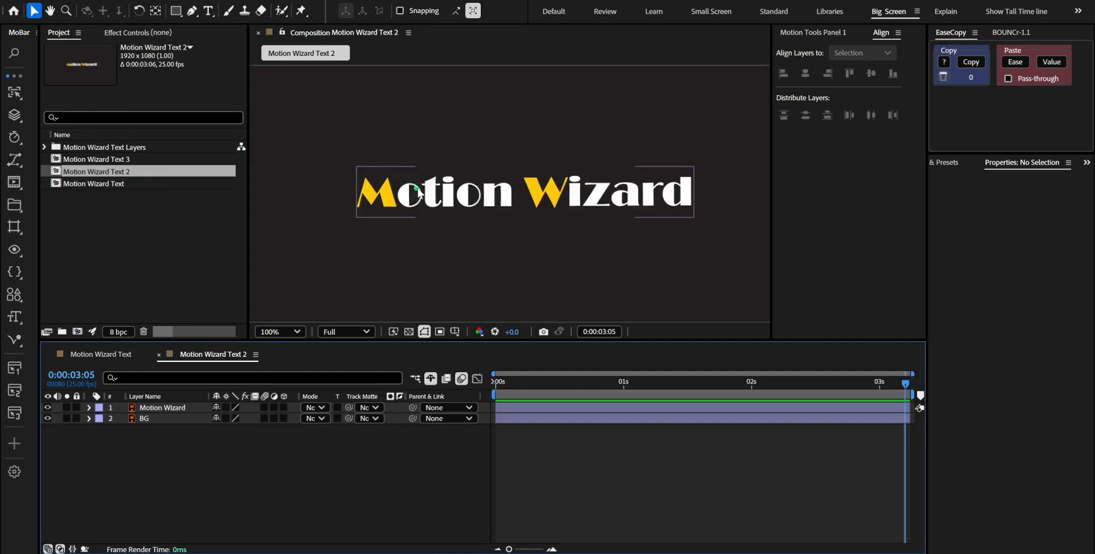
pyautogui.click(163, 407)
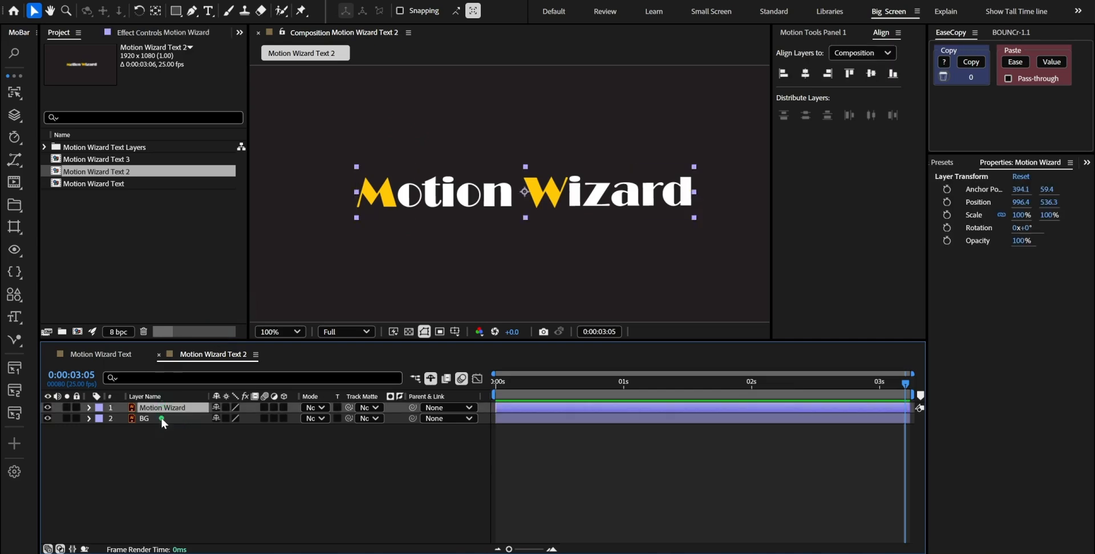
pyautogui.click(161, 417)
pyautogui.hotkey('ctrl', 'l')
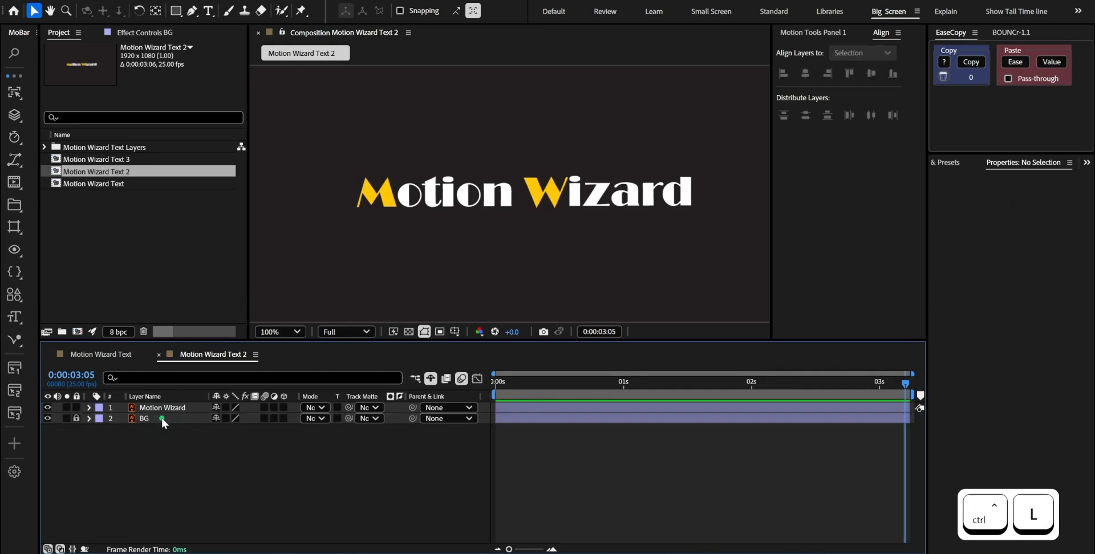
# Duplicate the Motion Wizard layer repeatedly until there are twelve copies, one for each letter of the text
pyautogui.click(168, 409)
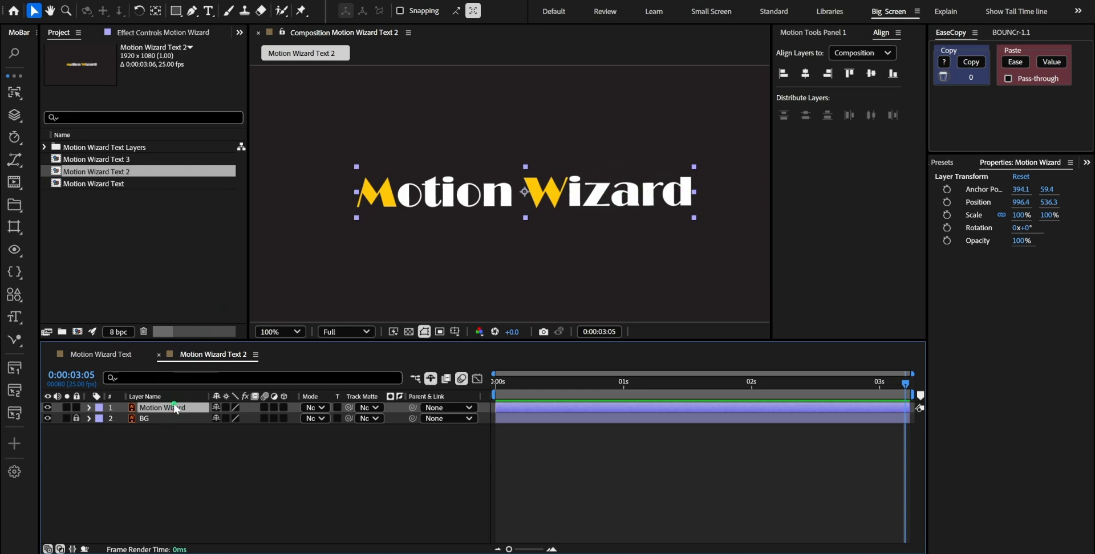
pyautogui.hotkey('ctrl', 'd')
pyautogui.hotkey('ctrl', 'd')
pyautogui.hotkey('ctrl', 'd')
pyautogui.hotkey('ctrl', 'd')
pyautogui.hotkey('ctrl', 'd')
pyautogui.hotkey('ctrl', 'd')
pyautogui.hotkey('ctrl', 'd')
pyautogui.hotkey('ctrl', 'd')
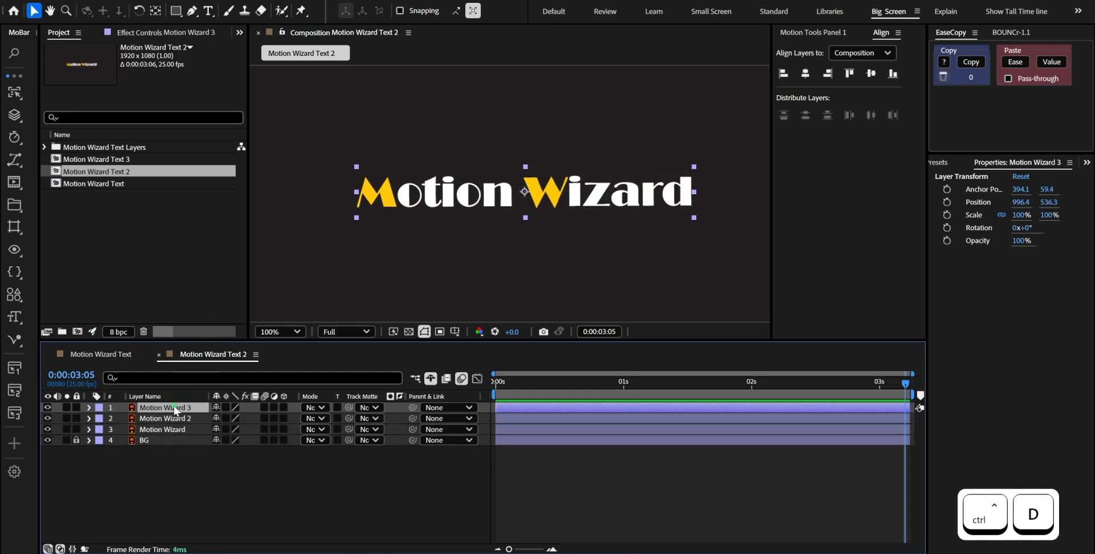
pyautogui.hotkey('ctrl', 'd')
pyautogui.hotkey('ctrl', 'd')
pyautogui.hotkey('ctrl', 'd')
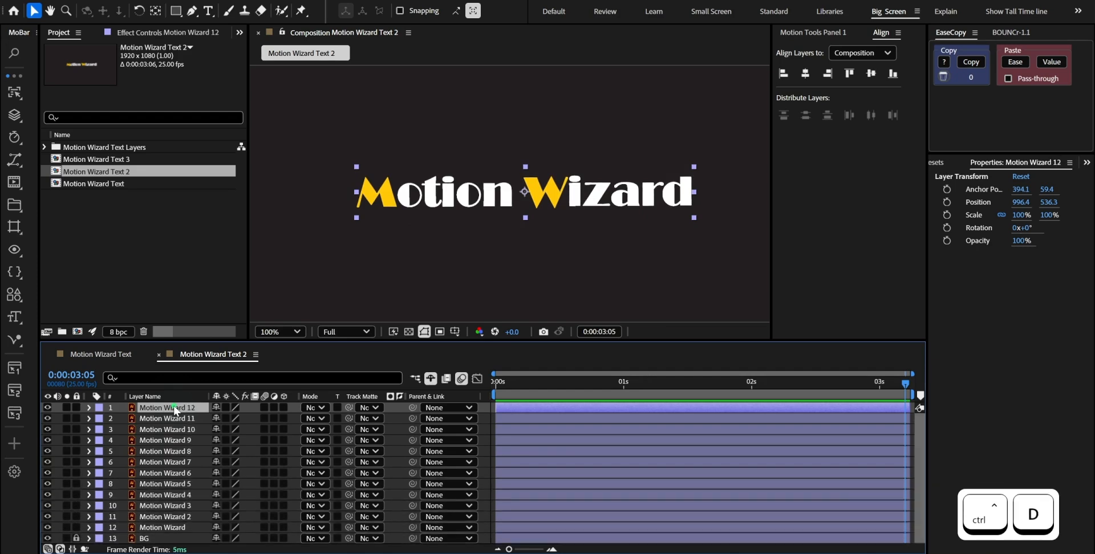
pyautogui.scroll(2, 387, 238)
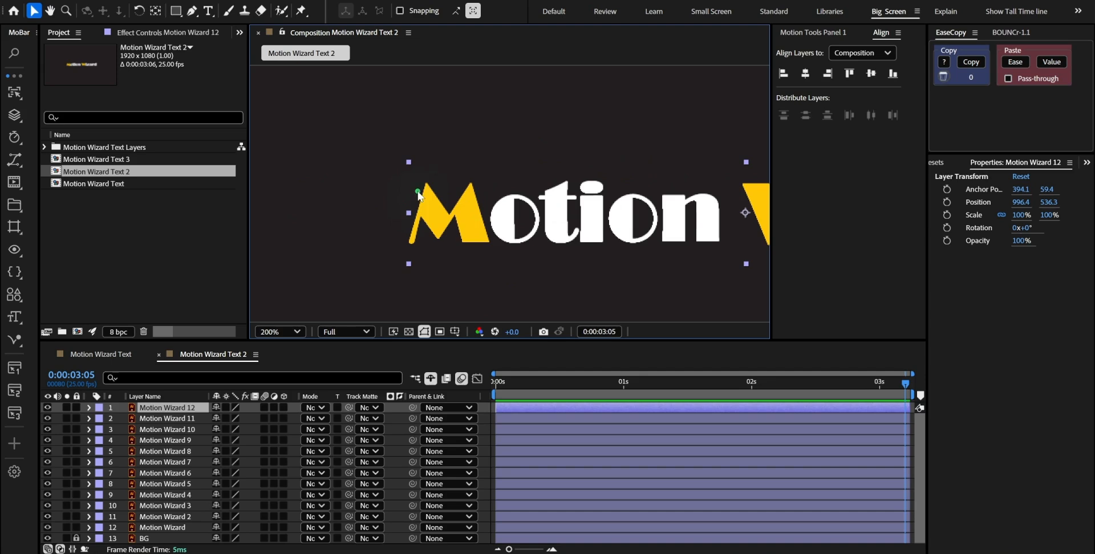
# Draw a Pen mask around the letter M on the Motion Wizard 12 layer
pyautogui.press('g')
pyautogui.click(383, 183)
pyautogui.click(427, 147)
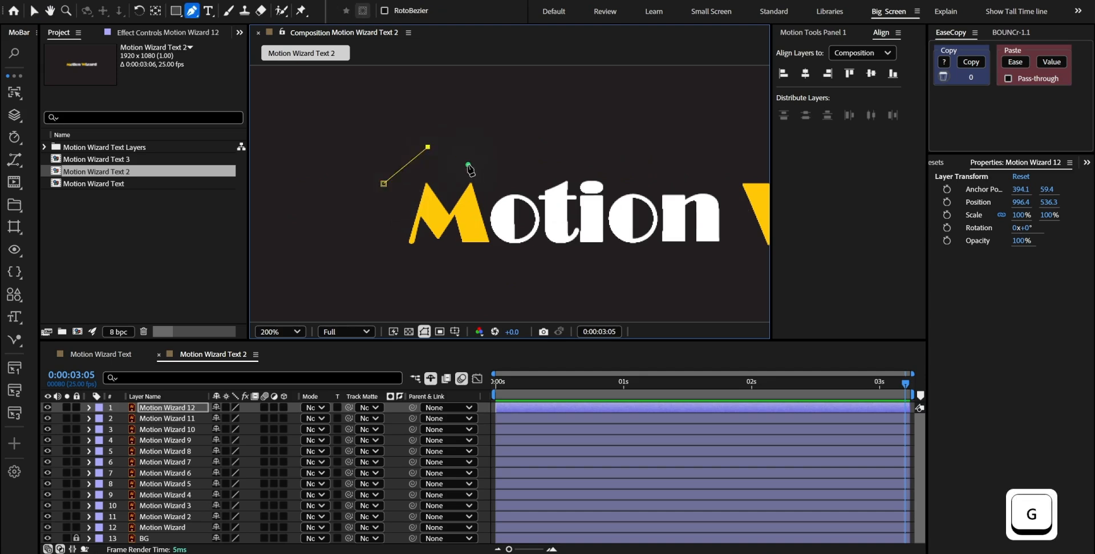
pyautogui.click(469, 165)
pyautogui.click(486, 192)
pyautogui.click(486, 222)
pyautogui.click(498, 251)
pyautogui.click(451, 264)
pyautogui.click(416, 258)
pyautogui.moveTo(391, 216); pyautogui.dragTo(390, 211)
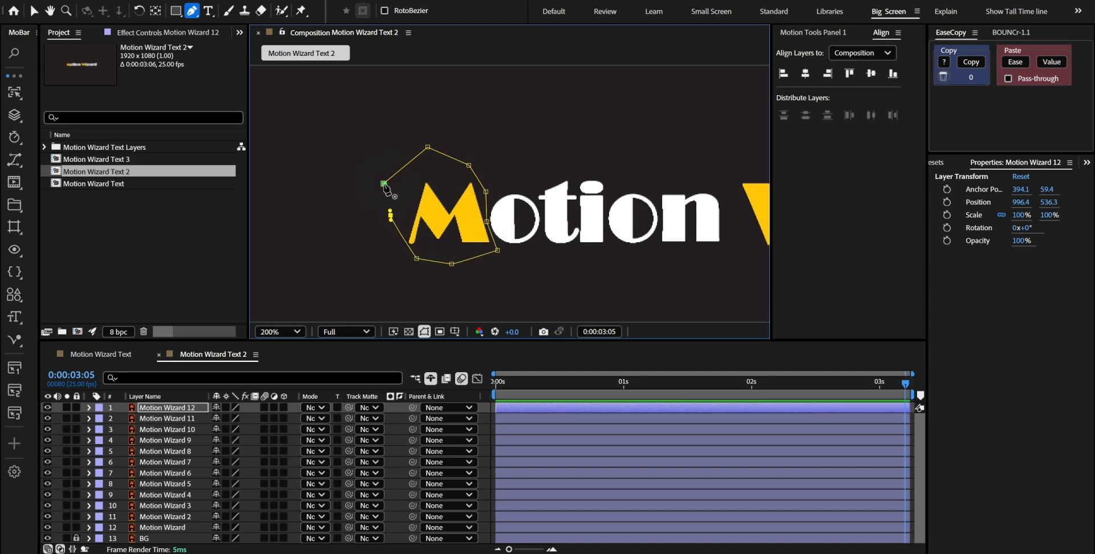
# Draw a closed Pen mask around the first letter o on the Motion Wizard 11 layer
pyautogui.hotkey('ctrl', 'Down')
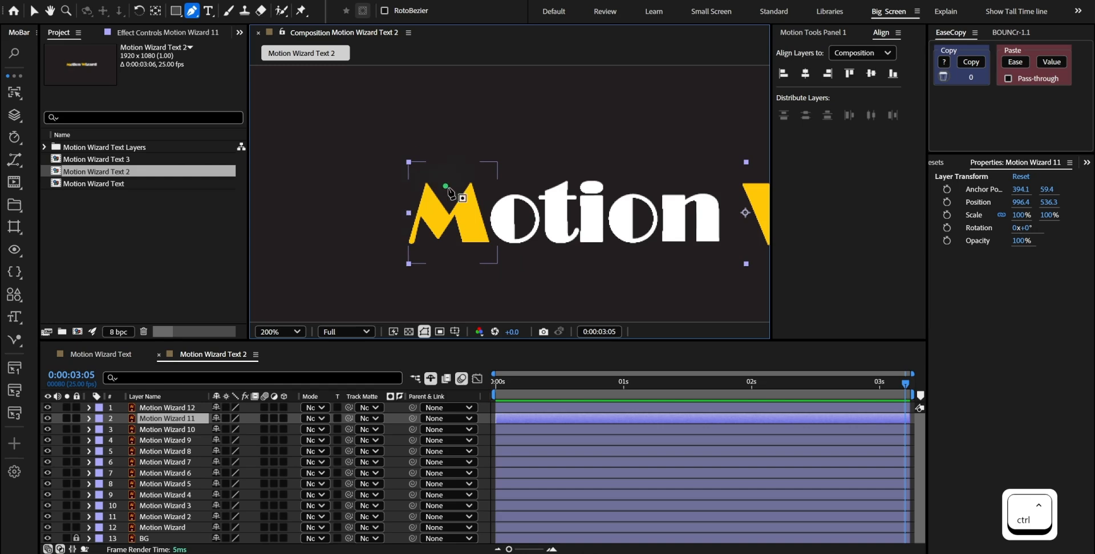
pyautogui.moveTo(530, 195); pyautogui.dragTo(540, 212)
pyautogui.scroll(1, 539, 209)
pyautogui.click(515, 184)
pyautogui.click(509, 251)
pyautogui.hotkey('ctrl', 'z')
pyautogui.click(505, 221)
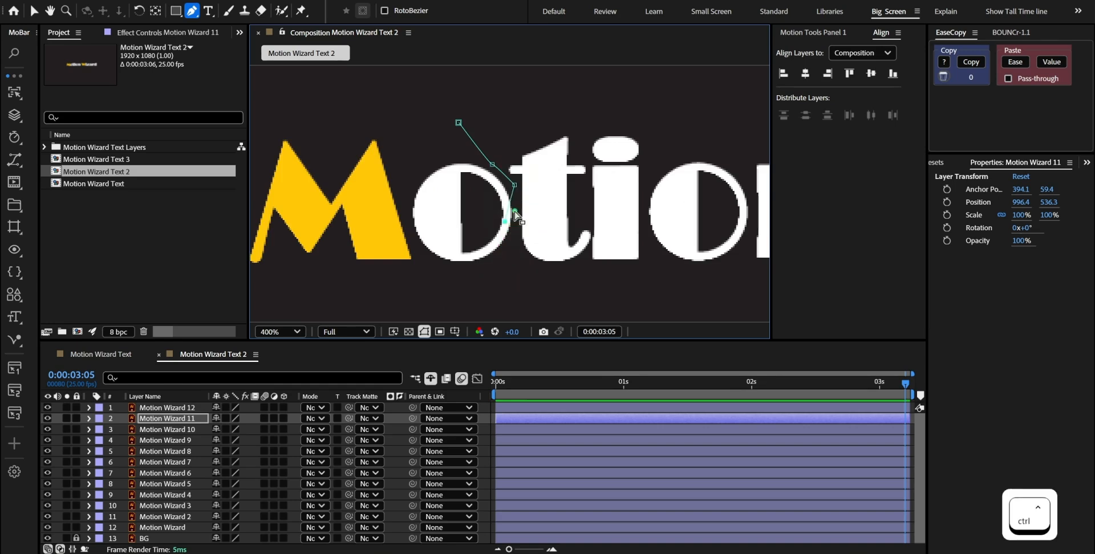
pyautogui.hotkey('ctrl', 'z')
pyautogui.click(517, 263)
pyautogui.click(495, 287)
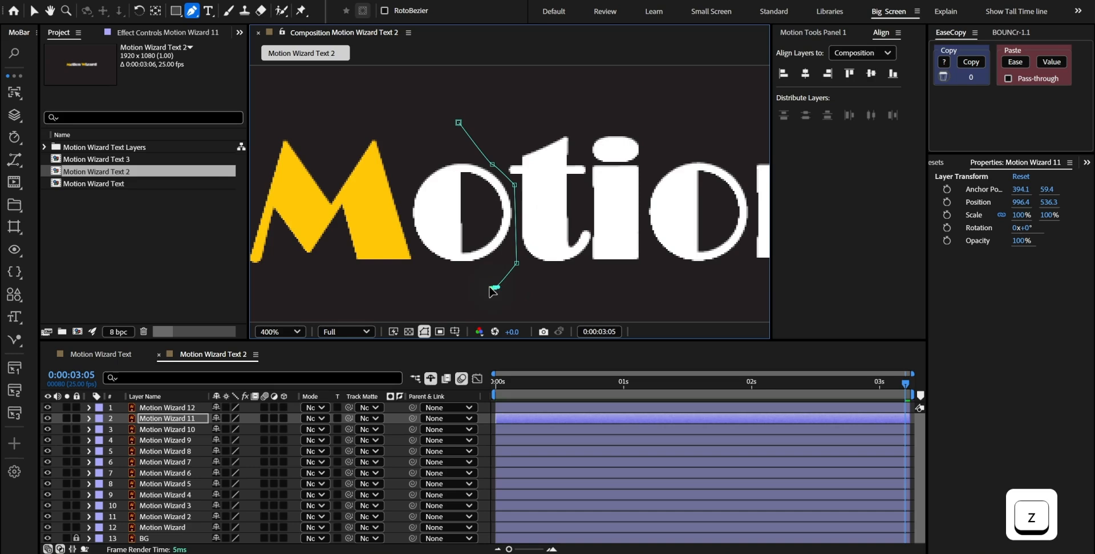
pyautogui.click(426, 275)
pyautogui.click(412, 240)
pyautogui.click(404, 162)
pyautogui.click(421, 133)
pyautogui.click(459, 123)
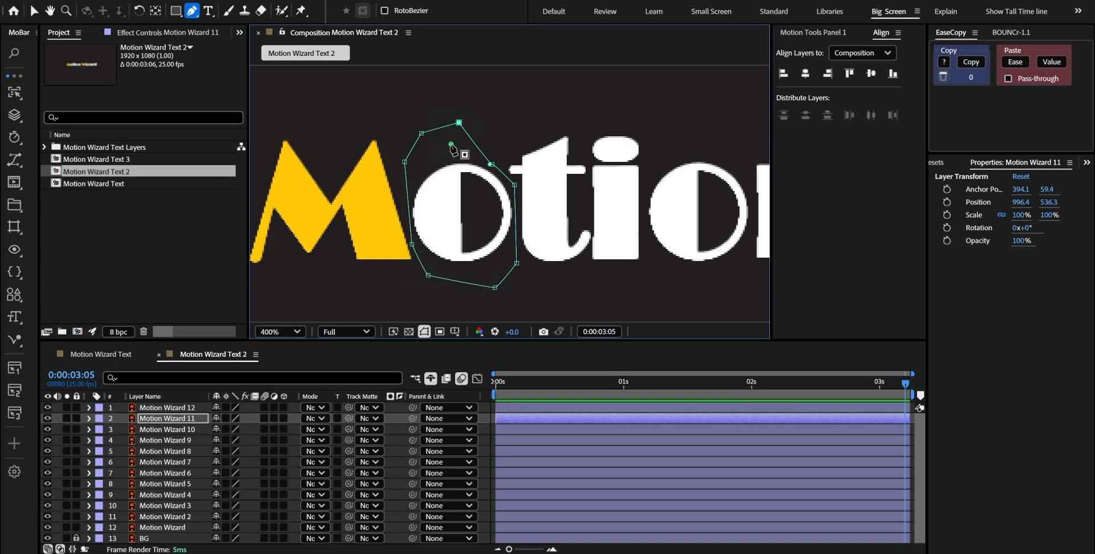
# Draw a Pen mask around the letter t on the Motion Wizard 10 layer
pyautogui.moveTo(499, 170); pyautogui.dragTo(449, 178)
pyautogui.hotkey('ctrl', 'Down')
pyautogui.click(445, 142)
pyautogui.click(451, 178)
pyautogui.click(464, 191)
pyautogui.click(463, 282)
pyautogui.click(536, 285)
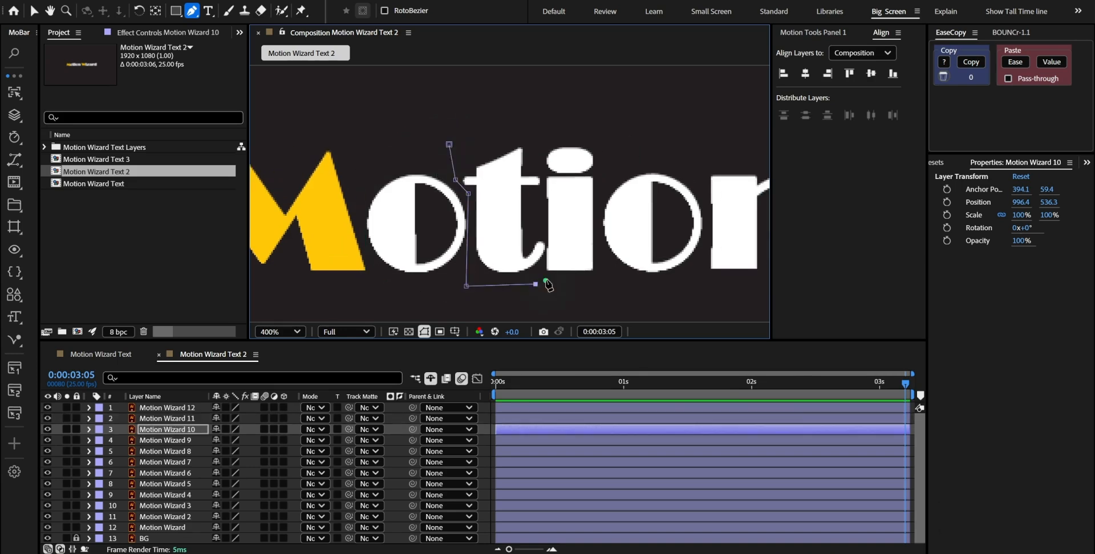
pyautogui.click(349, 108)
# Draw a Pen mask around the letter i of "Motion" on the Motion Wizard 9 layer
pyautogui.hotkey('ctrl', 'Down')
pyautogui.click(515, 106)
pyautogui.click(467, 171)
pyautogui.hotkey('ctrl', 'z')
pyautogui.click(427, 86)
# Add rectangular masks around the second o on Motion Wizard 8 and the n on Motion Wizard 7
pyautogui.moveTo(644, 186); pyautogui.dragTo(533, 226)
pyautogui.hotkey('ctrl', 'Down')
pyautogui.press('q')
pyautogui.scroll(-2, 470, 169)
pyautogui.scroll(1, 720, 172)
# Draw a Pen mask around the letter W on the Motion Wizard 6 layer
pyautogui.hotkey('ctrl', 'Down')
pyautogui.press('g')
pyautogui.click(665, 288)
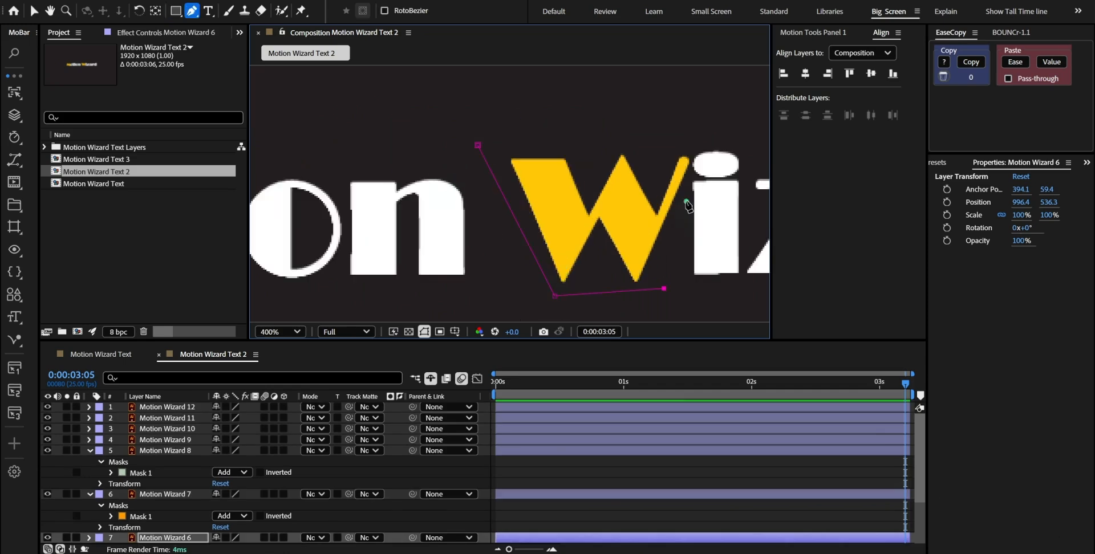
# Draw a Pen mask around the letter i of "Wizard" on the Motion Wizard 5 layer
pyautogui.hotkey('ctrl', 'Down')
pyautogui.click(440, 280)
pyautogui.click(526, 138)
pyautogui.click(482, 136)
# Add rectangular masks around the z on Motion Wizard 4 and the a on Motion Wizard 3
pyautogui.hotkey('ctrl', 'Down')
pyautogui.press('q')
pyautogui.moveTo(528, 164); pyautogui.dragTo(647, 282)
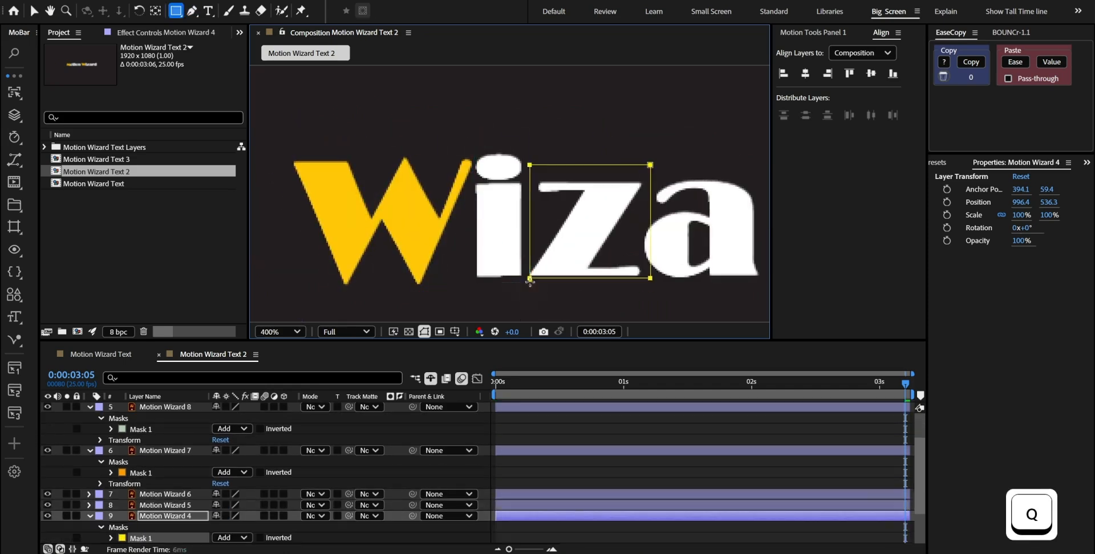
pyautogui.hotkey('shift', 'Left')
pyautogui.hotkey('ctrl', 'Down')
pyautogui.moveTo(708, 193); pyautogui.dragTo(464, 193)
pyautogui.moveTo(399, 164); pyautogui.dragTo(518, 285)
# Draw Pen masks around the r on Motion Wizard 2 and the d on the Motion Wizard layer
pyautogui.hotkey('ctrl', 'Down')
pyautogui.press('g')
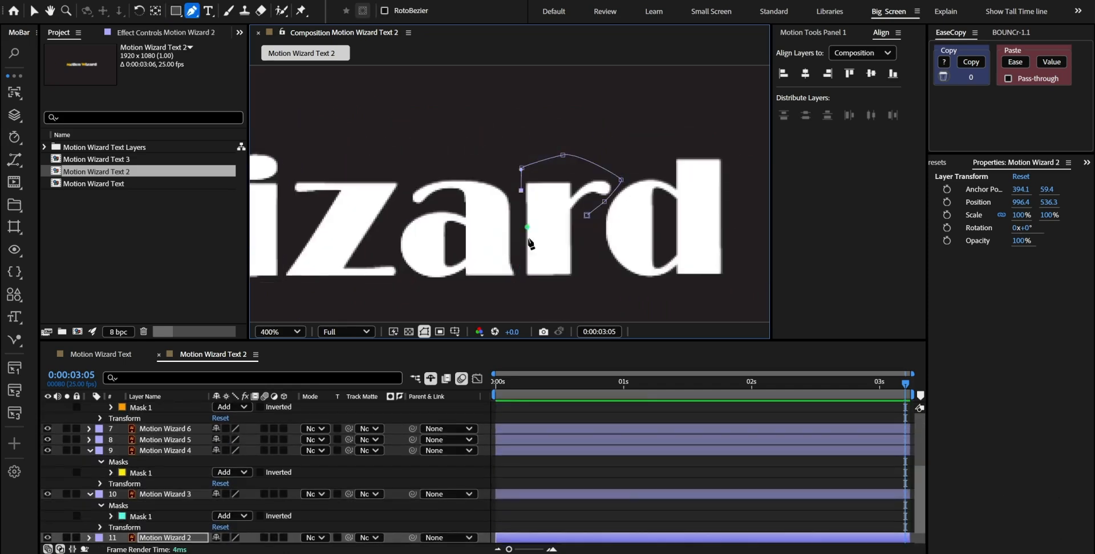
pyautogui.hotkey('ctrl', 'Down')
pyautogui.click(696, 96)
pyautogui.click(619, 172)
pyautogui.click(597, 268)
pyautogui.click(742, 279)
# Go through the layers one by one from Motion Wizard 12 to check each letter's mask
pyautogui.scroll(-1, 594, 284)
pyautogui.scroll(-1, 594, 284)
pyautogui.click(194, 409)
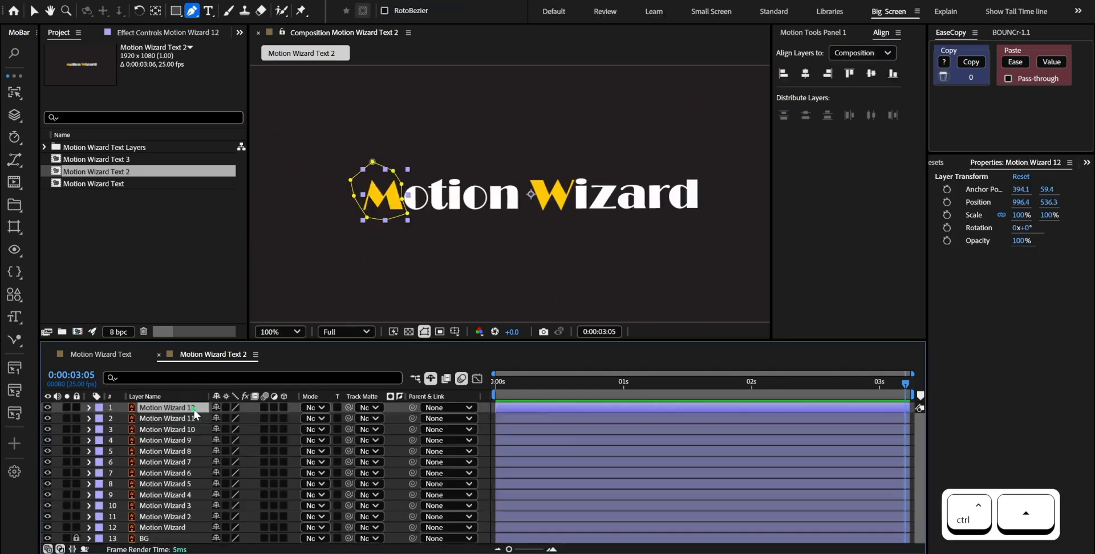
pyautogui.hotkey('ctrl', 'Down')
pyautogui.hotkey('ctrl', 'Down')
pyautogui.hotkey('ctrl', 'Down')
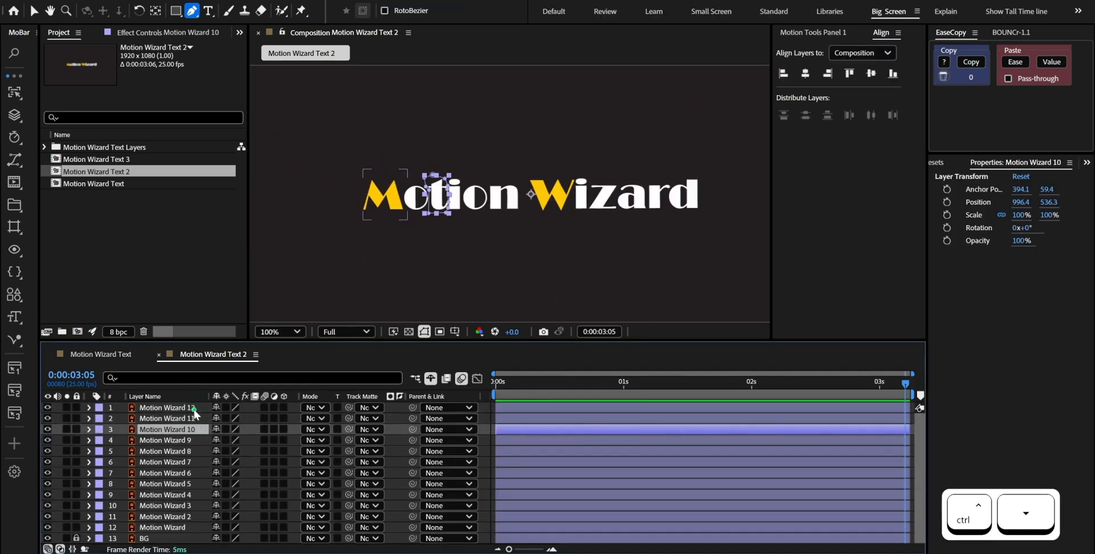
pyautogui.hotkey('ctrl', 'Down')
pyautogui.hotkey('ctrl', 'Down')
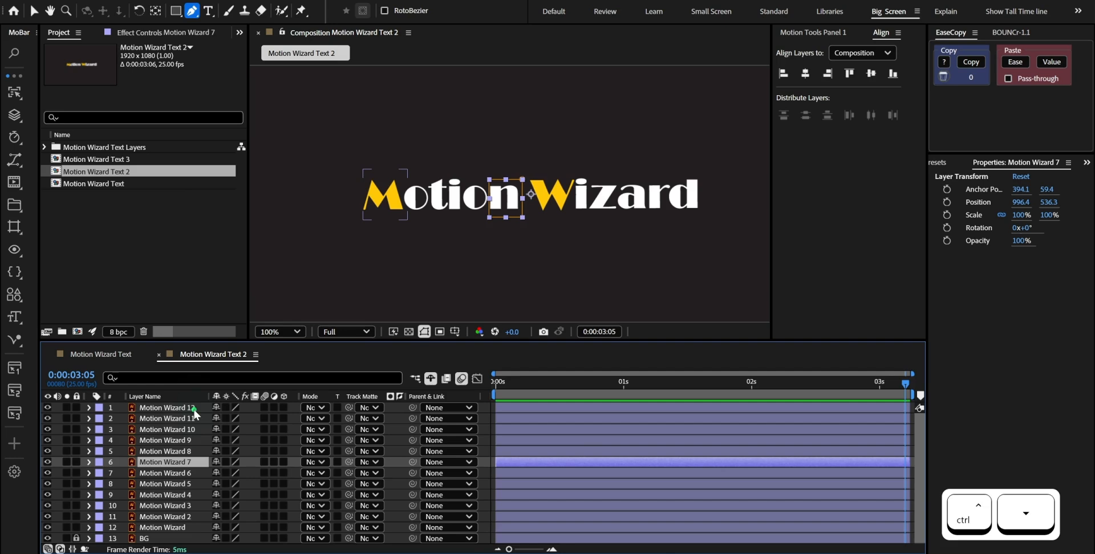
# Add Position and Opacity keyframes at 0:00:00:00 on all twelve Motion Wizard layers
pyautogui.click(153, 528)
pyautogui.keyDown('shift'); pyautogui.click(169, 409); pyautogui.keyUp('shift')
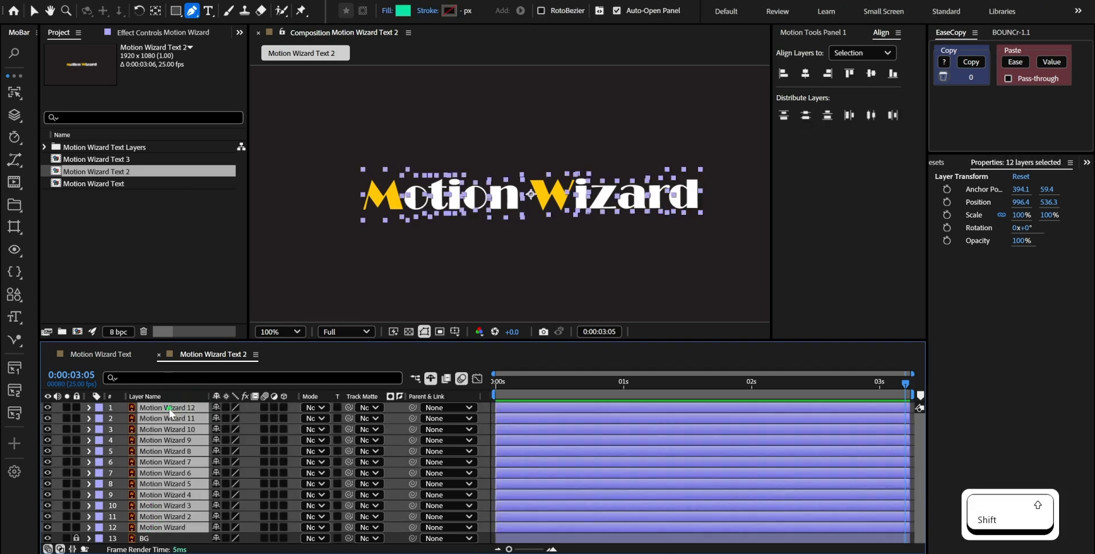
pyautogui.press('Home')
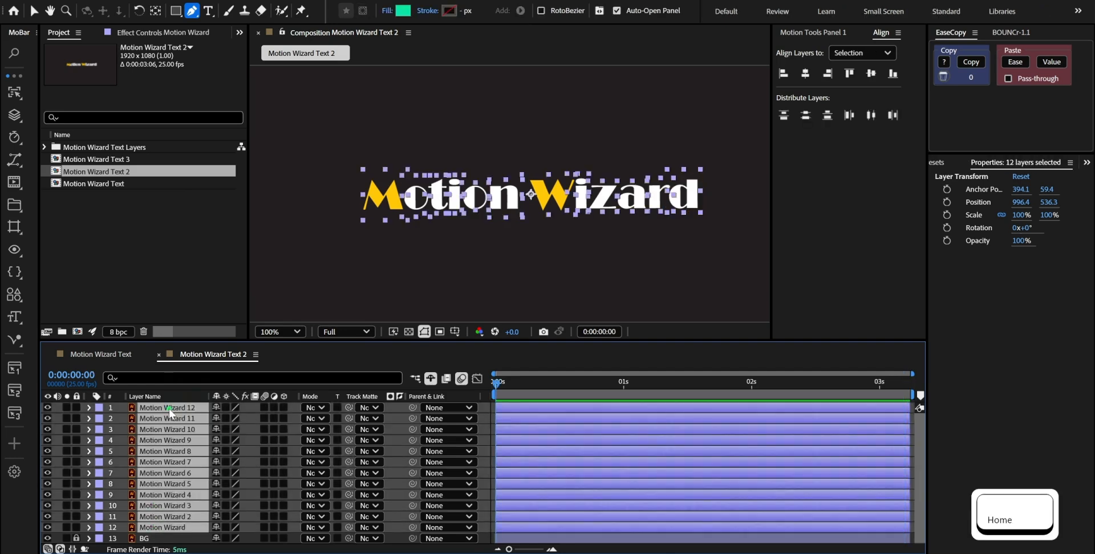
pyautogui.hotkey('alt', 'shift', 'p')
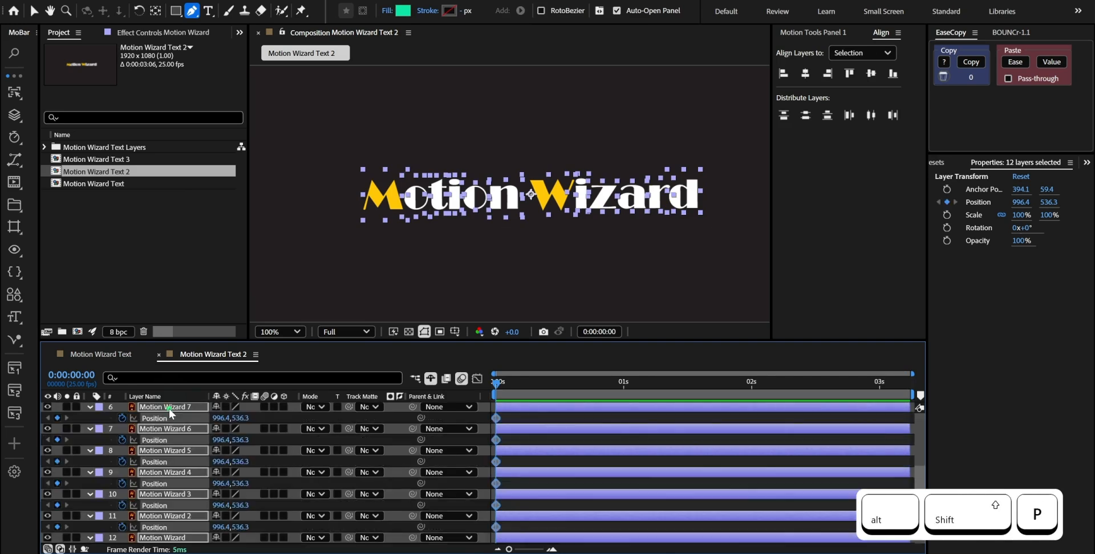
pyautogui.hotkey('alt', 'shift', 't')
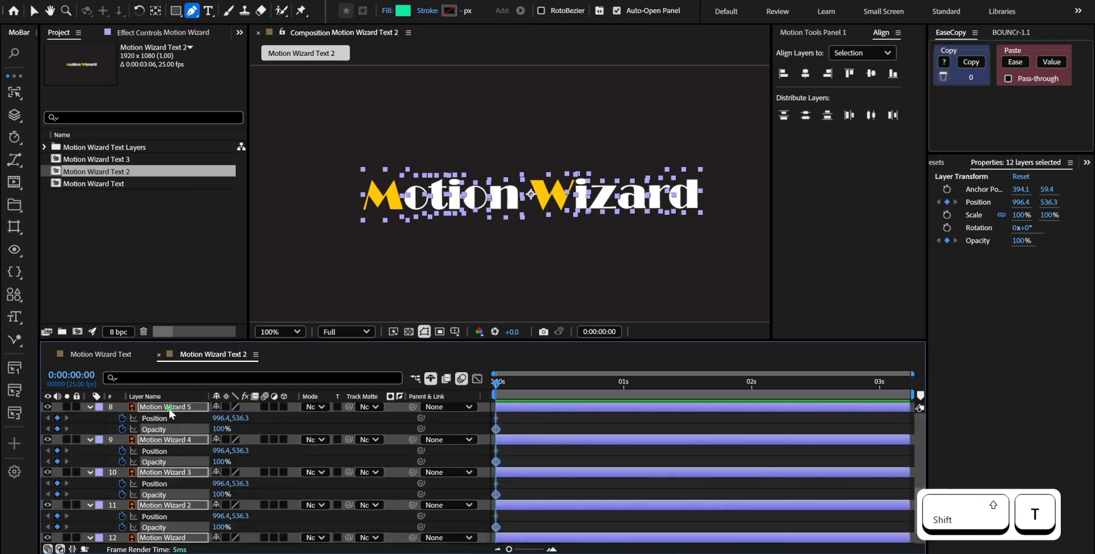
# Add Position and Opacity keyframes at 0:00:00:20 on all twelve Motion Wizard layers
pyautogui.hotkey('shift', 'pagedown')
pyautogui.hotkey('shift', 'pagedown')
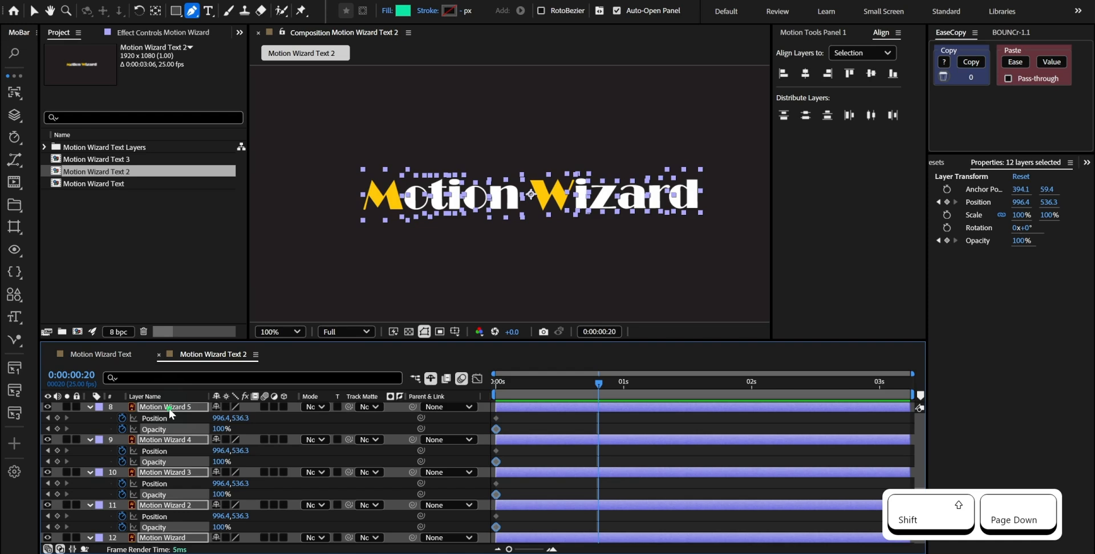
pyautogui.hotkey('alt', 'shift', 'p')
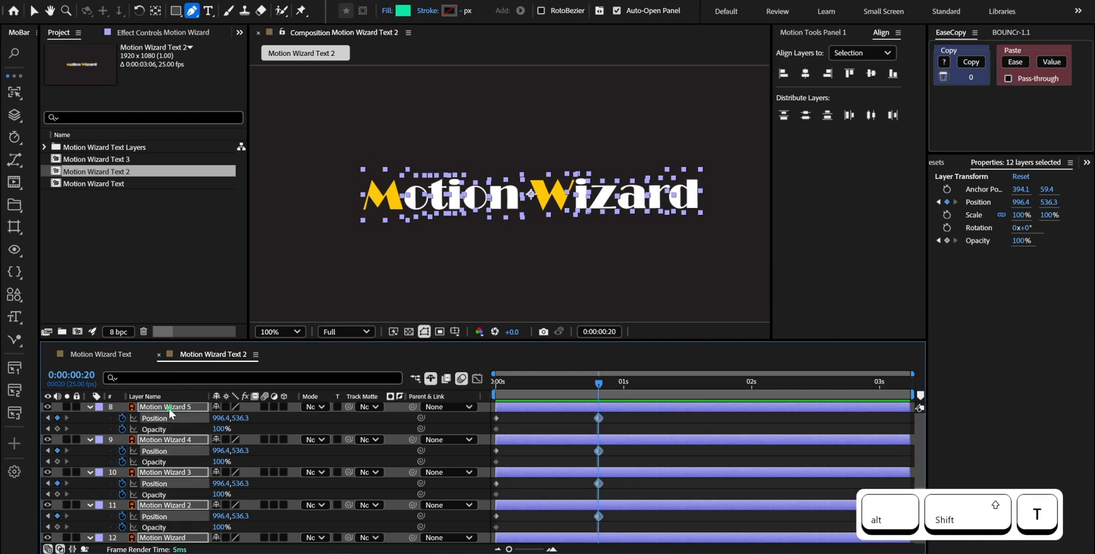
pyautogui.hotkey('alt', 'shift', 't')
# At 0:00:00:00, shift all twelve layers 30 px right to X position 1026.4 and set their opacity to 0%
pyautogui.press('Home')
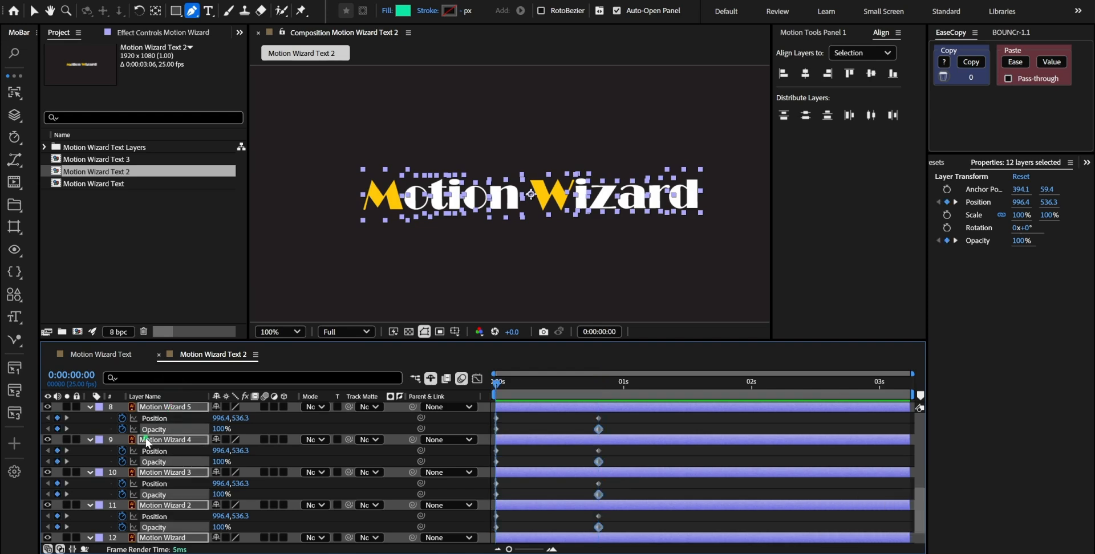
pyautogui.press('shift')
pyautogui.hotkey('shift', 'Right')
pyautogui.hotkey('shift', 'Right')
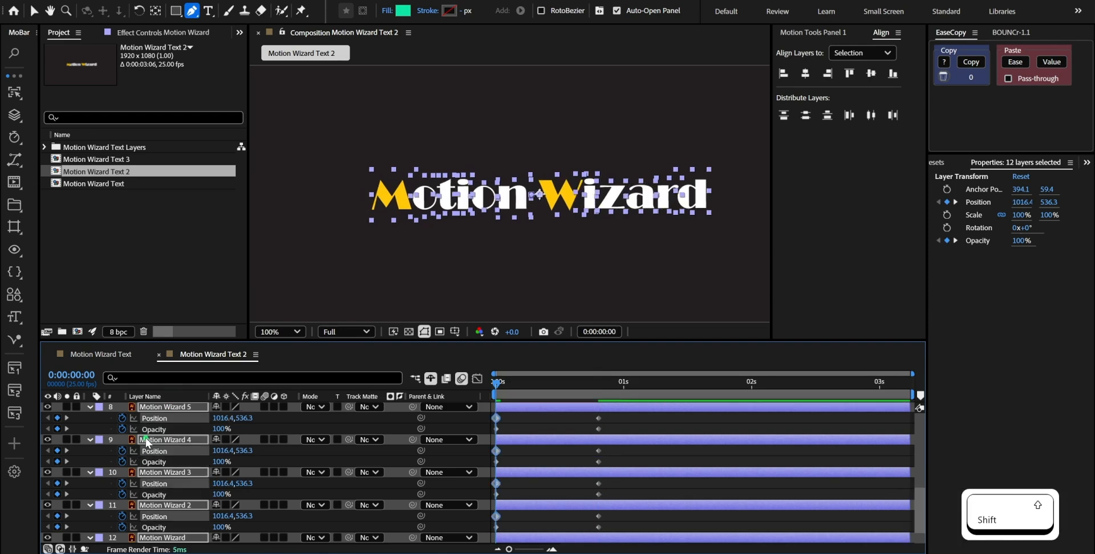
pyautogui.hotkey('shift', 'Right')
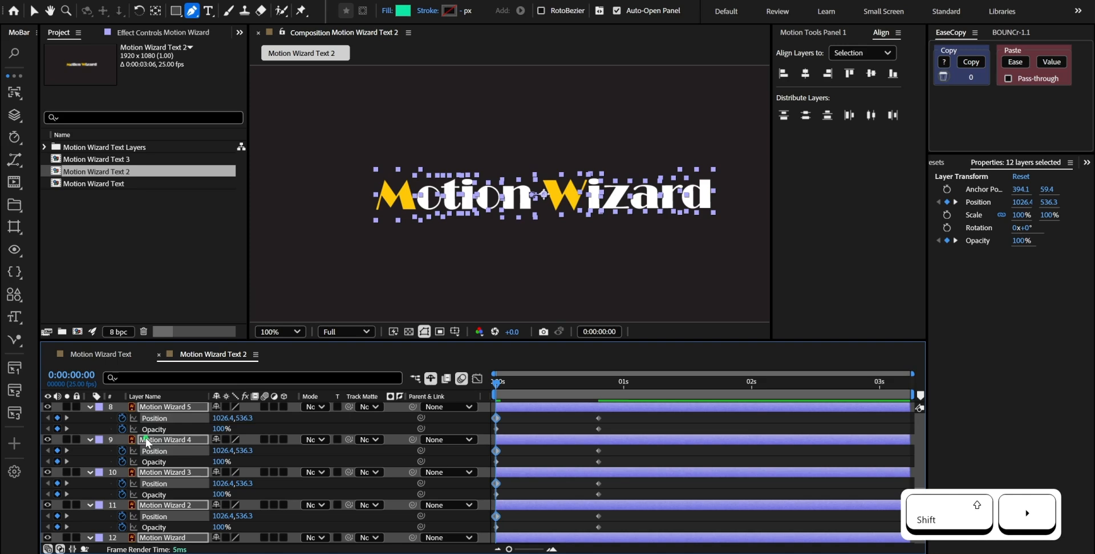
pyautogui.moveTo(217, 430); pyautogui.dragTo(125, 444)
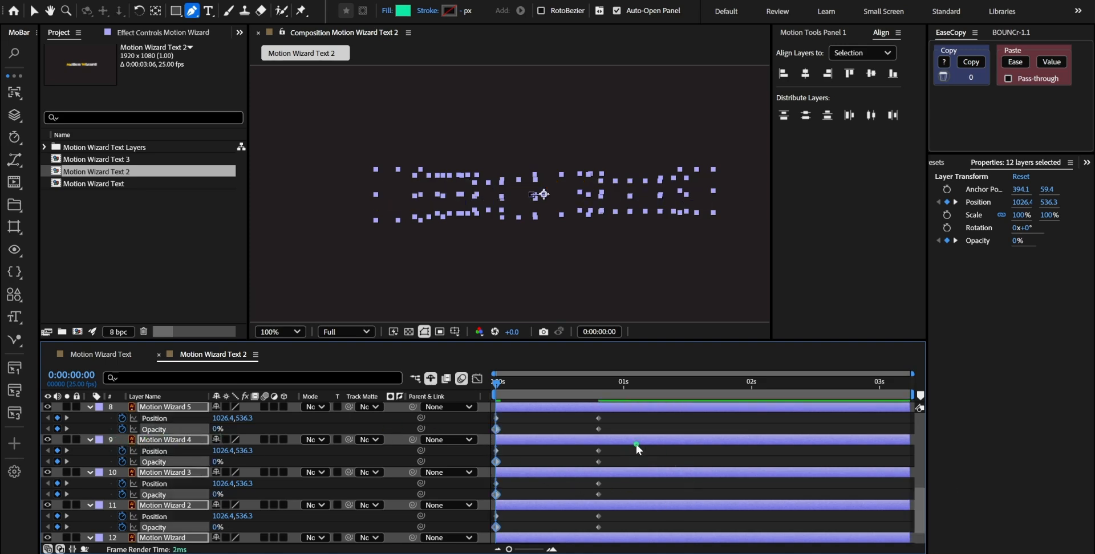
# Apply Easy Ease to the Opacity keyframes of all twelve Motion Wizard layers
pyautogui.press('t')
pyautogui.moveTo(613, 415); pyautogui.dragTo(482, 544)
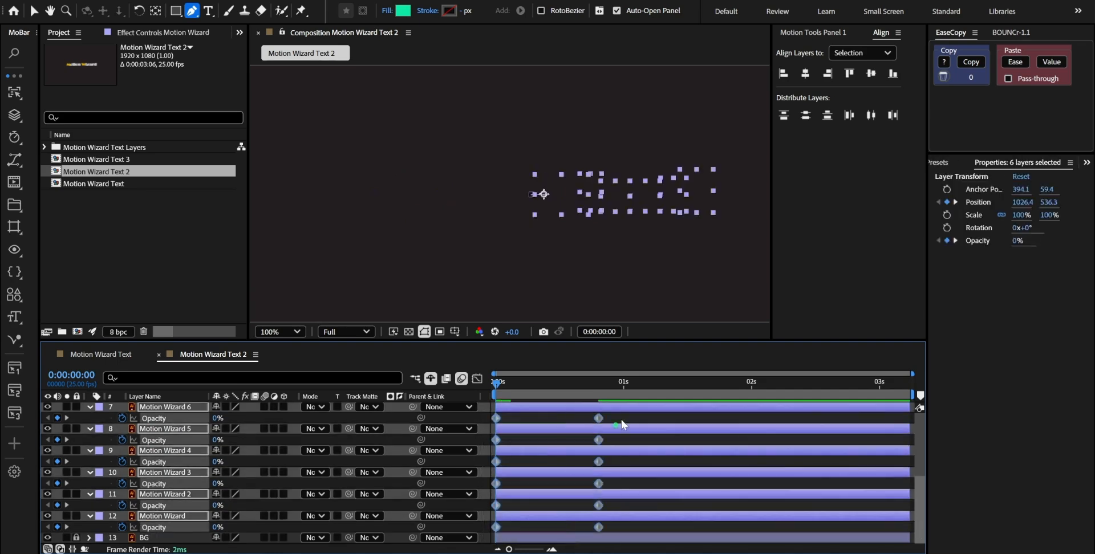
pyautogui.scroll(5, 615, 474)
pyautogui.moveTo(618, 416); pyautogui.dragTo(484, 541)
pyautogui.scroll(-1, 673, 421)
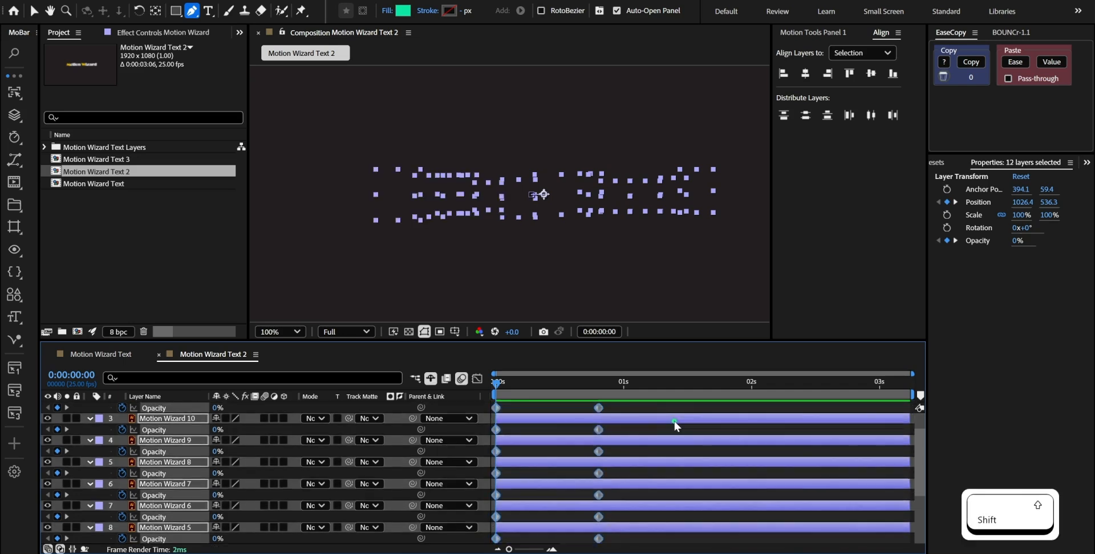
pyautogui.press('F9')
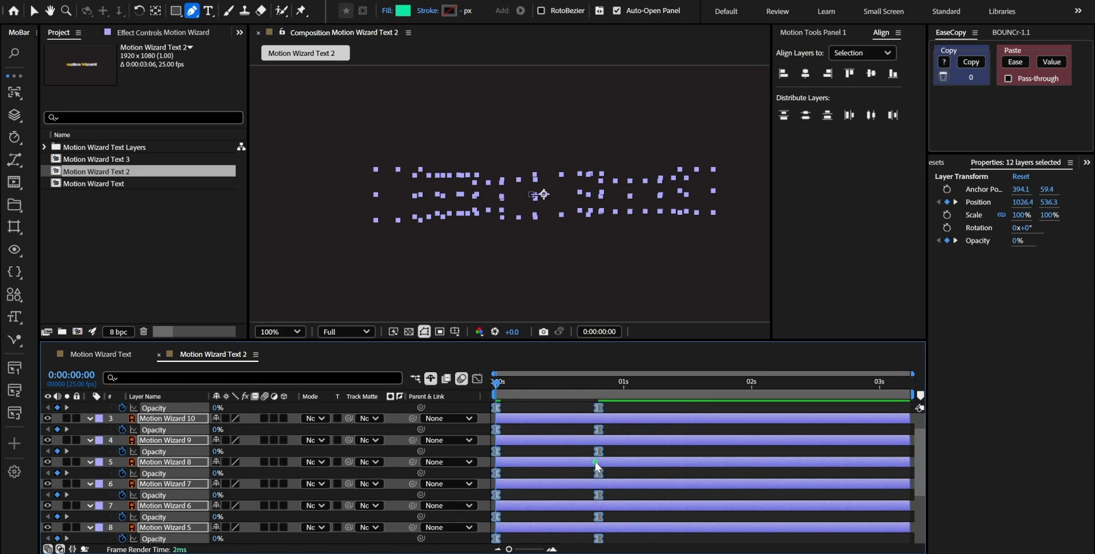
# Apply Easy Ease to the Position keyframes of all twelve Motion Wizard layers
pyautogui.press('p')
pyautogui.moveTo(607, 417); pyautogui.dragTo(479, 552)
pyautogui.press('F9')
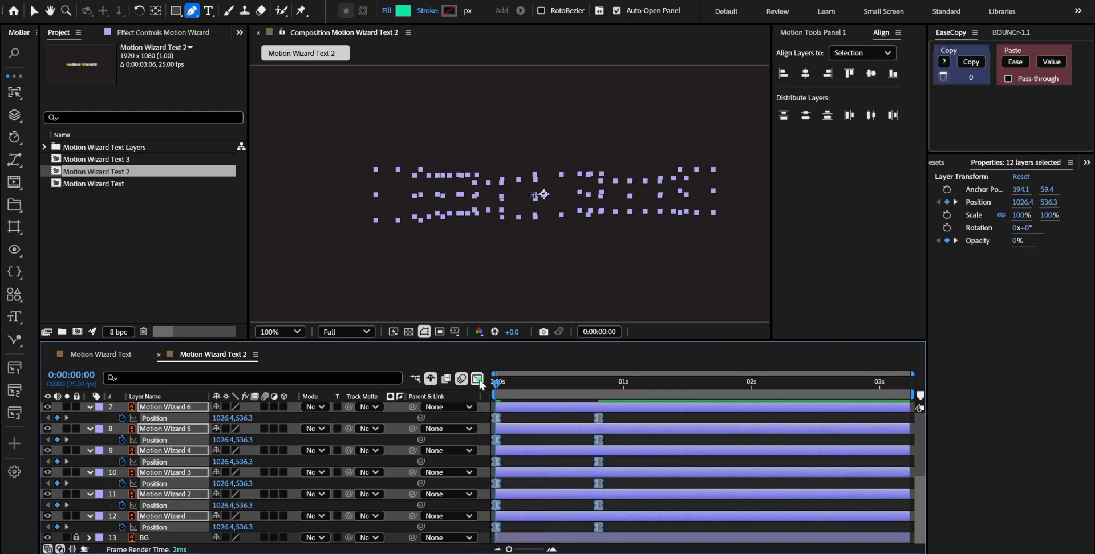
# In the Graph Editor, lengthen the ease handle of the end Position keyframes toward the start for a softer landing
pyautogui.click(477, 378)
pyautogui.moveTo(627, 484); pyautogui.dragTo(556, 459)
pyautogui.moveTo(581, 493); pyautogui.dragTo(517, 492)
pyautogui.hotkey('ctrl', 'z')
# End the work area at about 0:00:01:14 and preview the letter animation
pyautogui.press('KP_0')
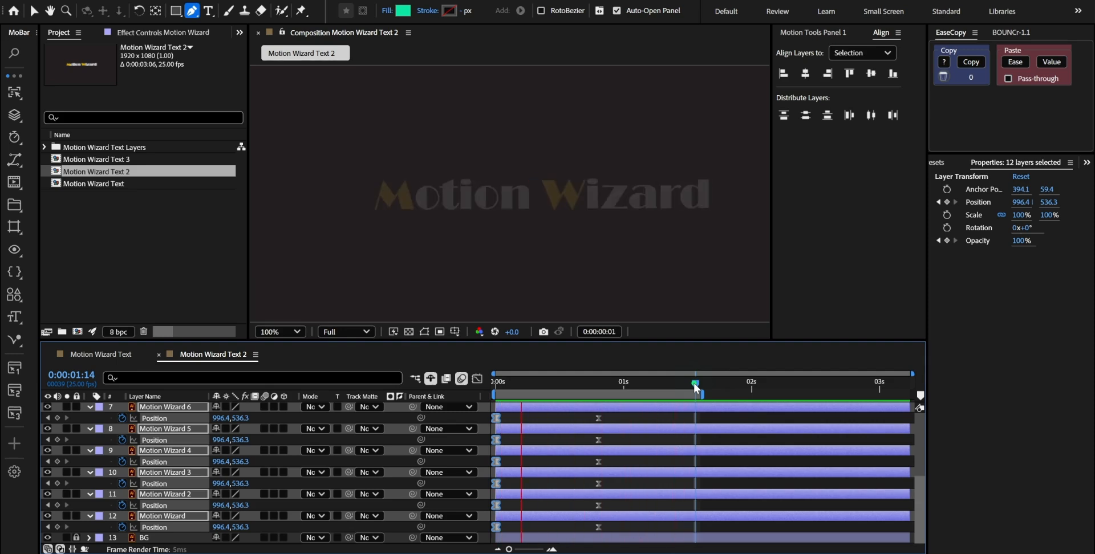
pyautogui.press('space')
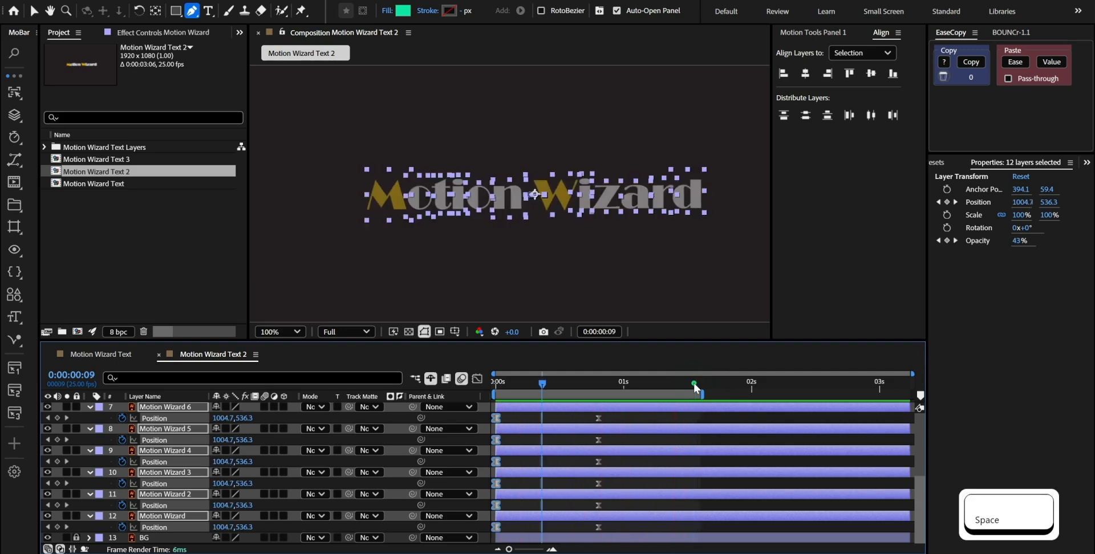
# Stagger the twelve letter layers two frames apart with Motion Tools, ordered from Motion Wizard 12 to Motion Wizard, and preview the result
pyautogui.press('m')
pyautogui.press('m')
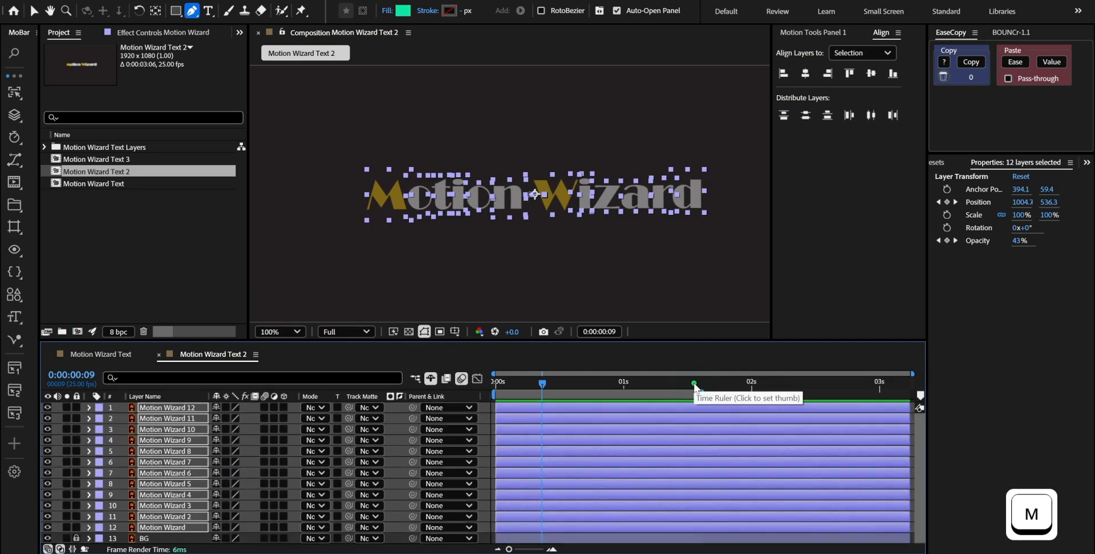
pyautogui.press('F2')
pyautogui.click(204, 410)
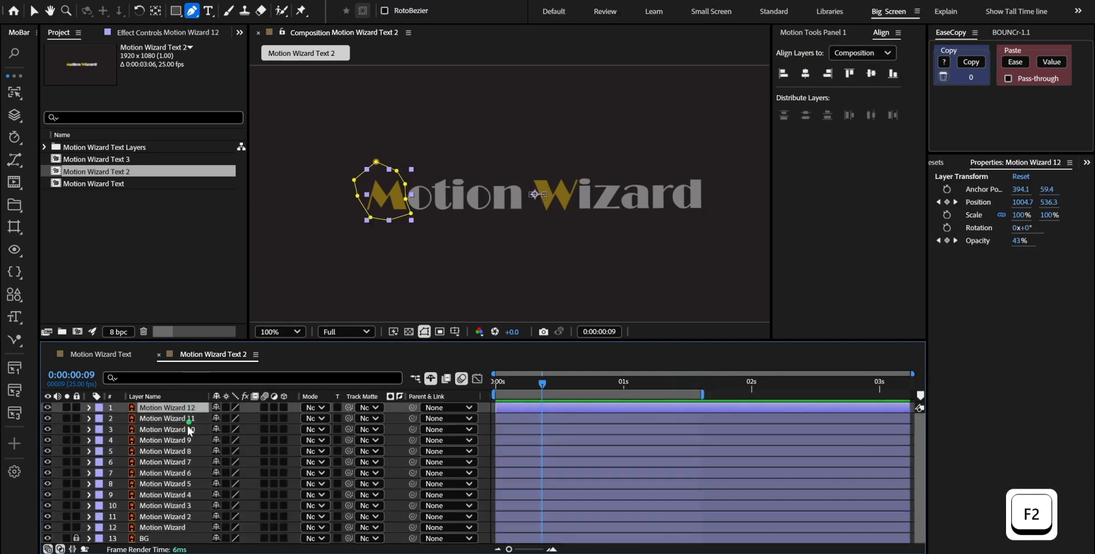
pyautogui.keyDown('shift'); pyautogui.click(175, 527); pyautogui.keyUp('shift')
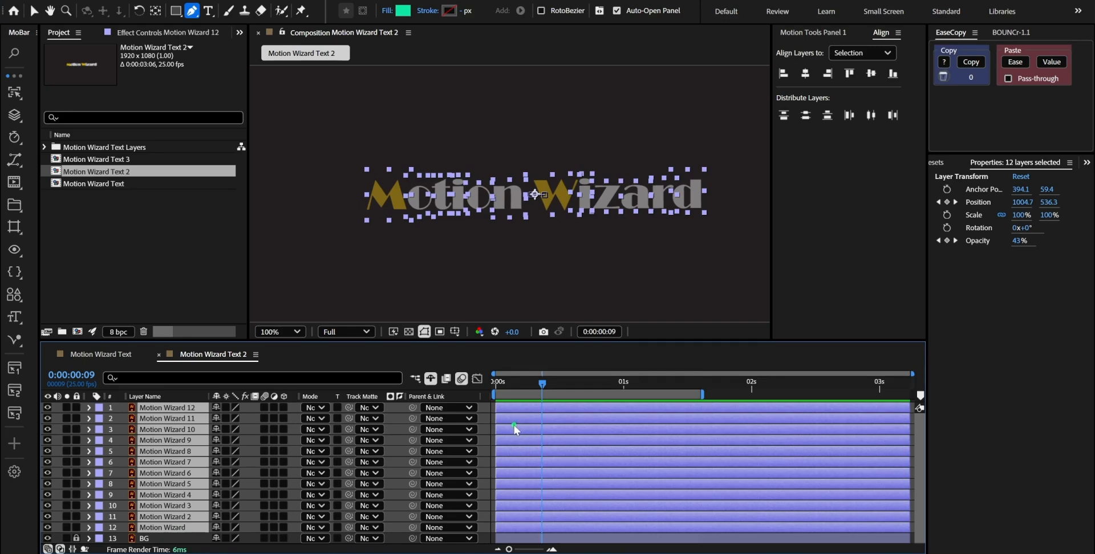
pyautogui.click(821, 33)
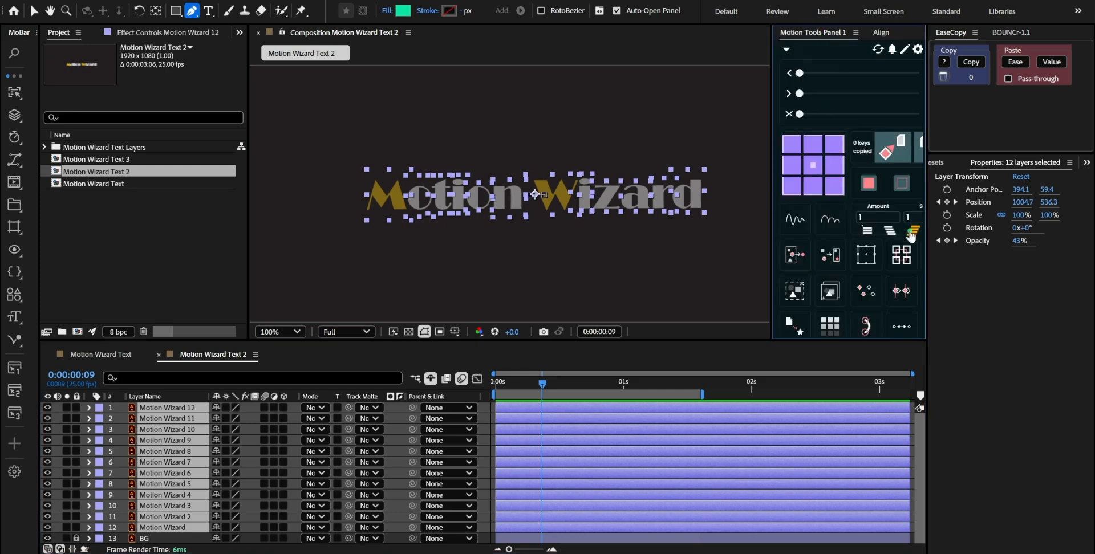
pyautogui.click(889, 230)
pyautogui.hotkey('ctrl', 'z')
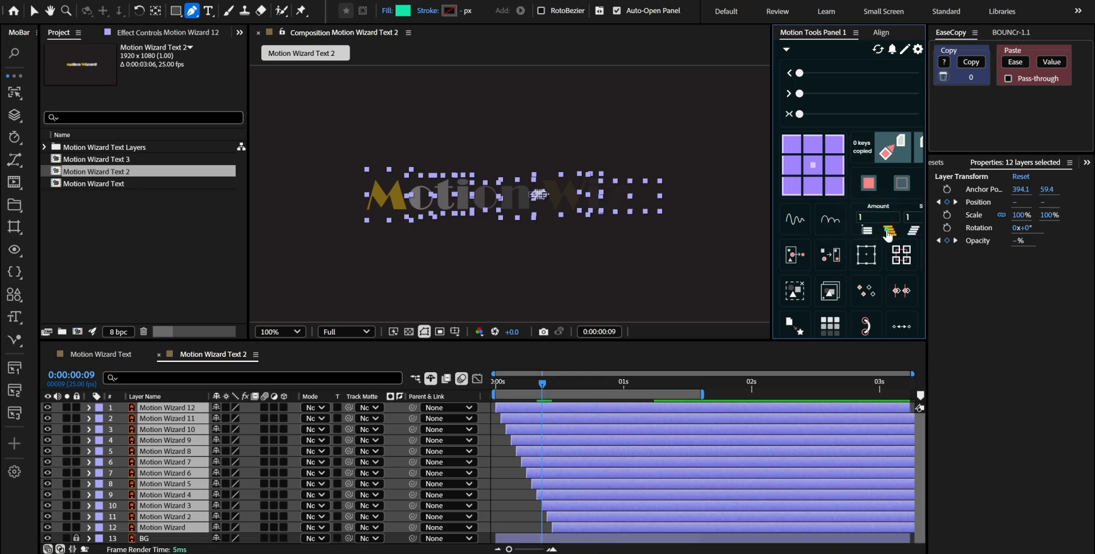
pyautogui.click(888, 232)
pyautogui.press('KP_0')
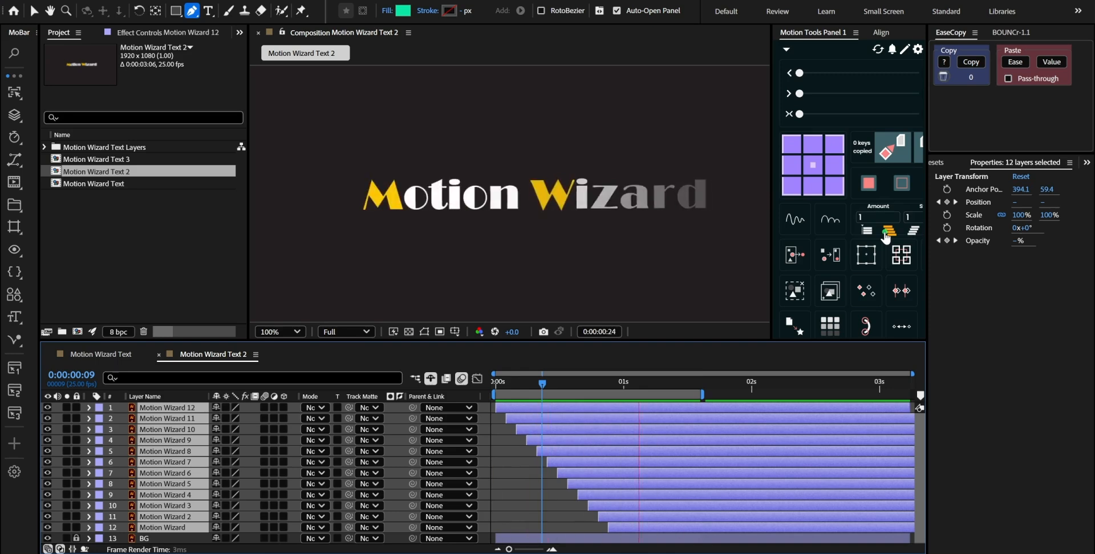
# Align the start of all twelve Motion Wizard layers to 0:00:00:00
pyautogui.press('space')
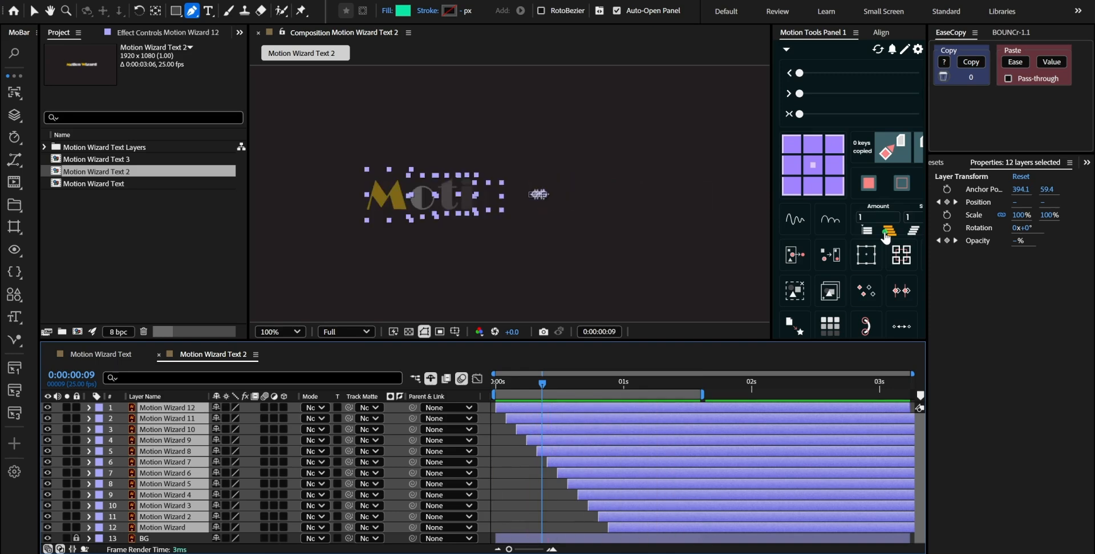
pyautogui.press('Home')
pyautogui.press('[')
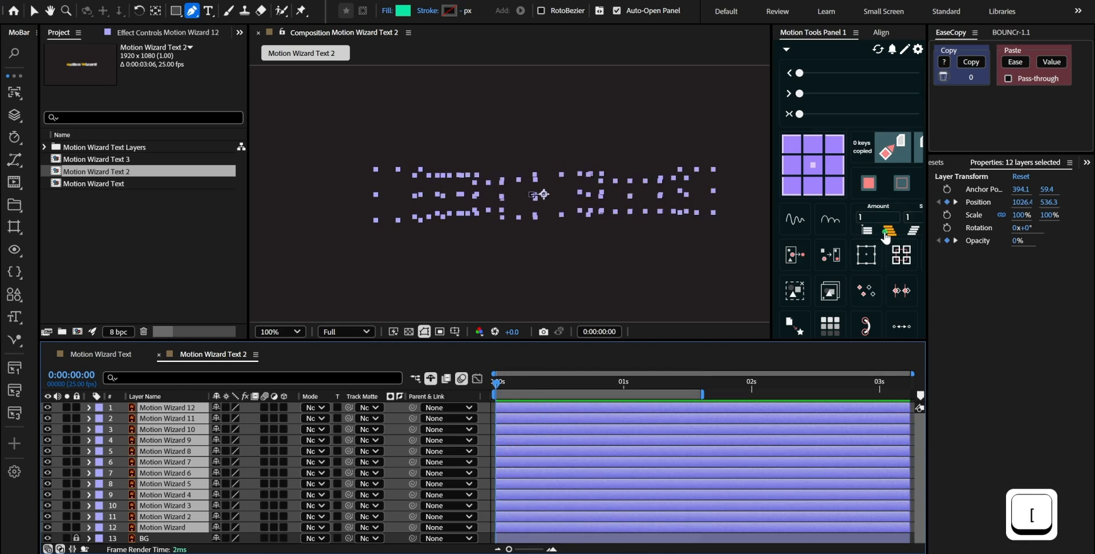
# Shift the starting Position keyframes of all twelve letter layers horizontally to X 1096.4 and preview the animation
pyautogui.press('u')
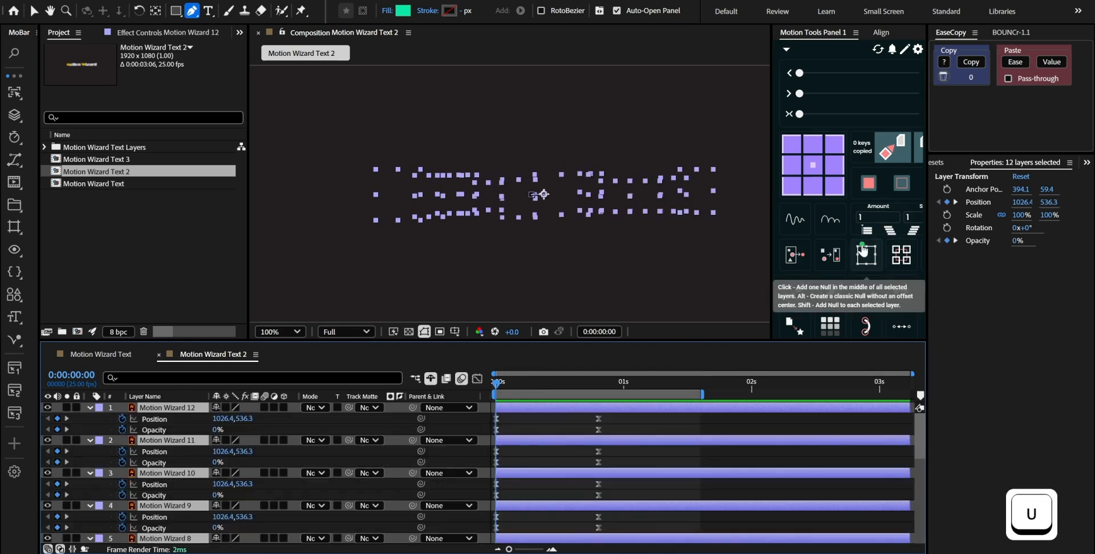
pyautogui.hotkey('shift', 'Right')
pyautogui.hotkey('shift', 'Right')
pyautogui.hotkey('shift', 'Right')
pyautogui.hotkey('shift', 'Right')
pyautogui.hotkey('shift', 'Right')
pyautogui.hotkey('shift', 'Right')
pyautogui.hotkey('shift', 'Right')
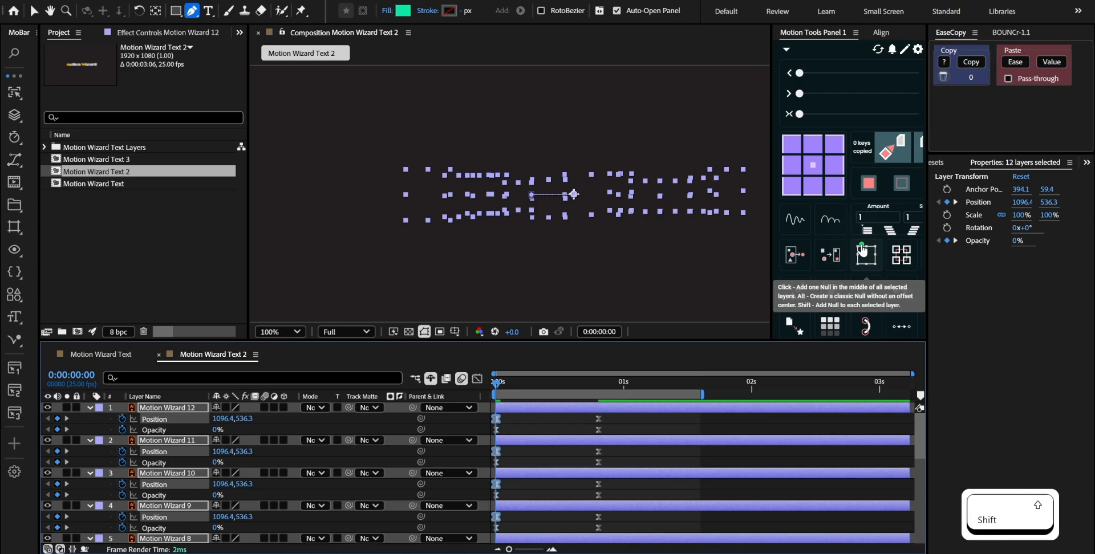
pyautogui.press('m')
pyautogui.press('KP_0')
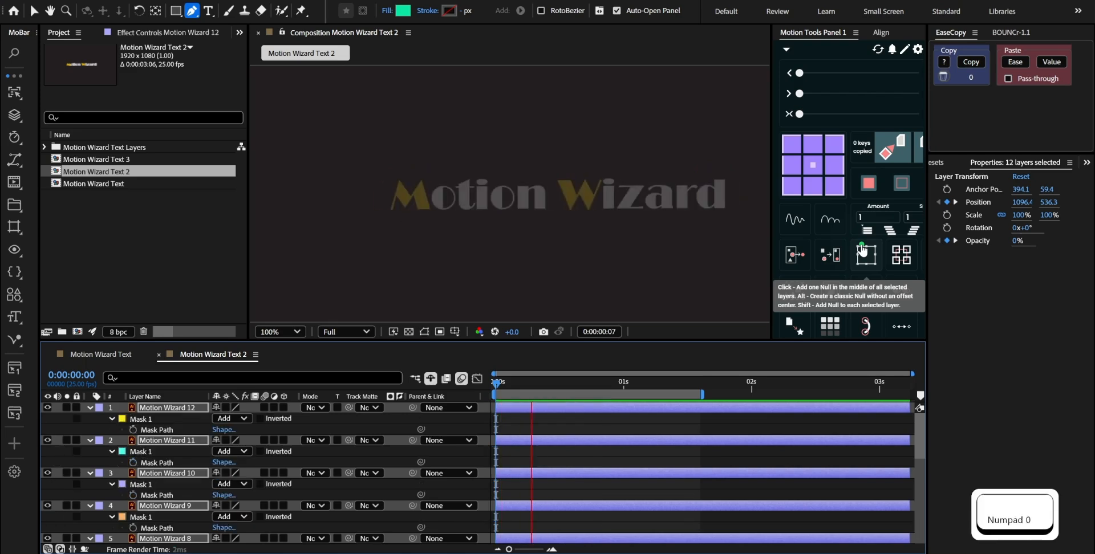
pyautogui.press('space')
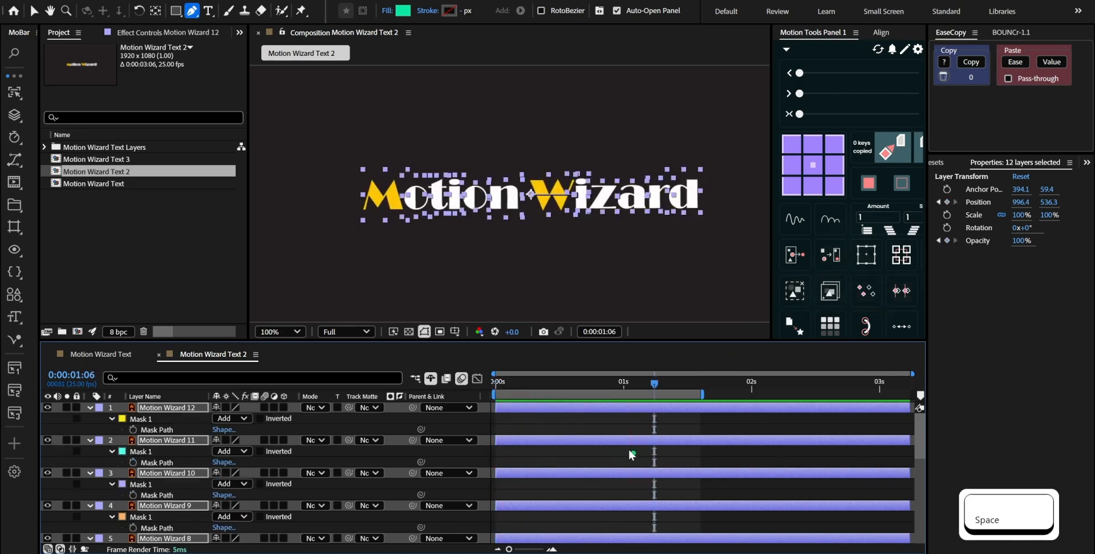
# Stagger the twelve letter layers one frame apart with Motion Tools, from Motion Wizard 12 to Motion Wizard, and preview the result at fit size
pyautogui.click(186, 409)
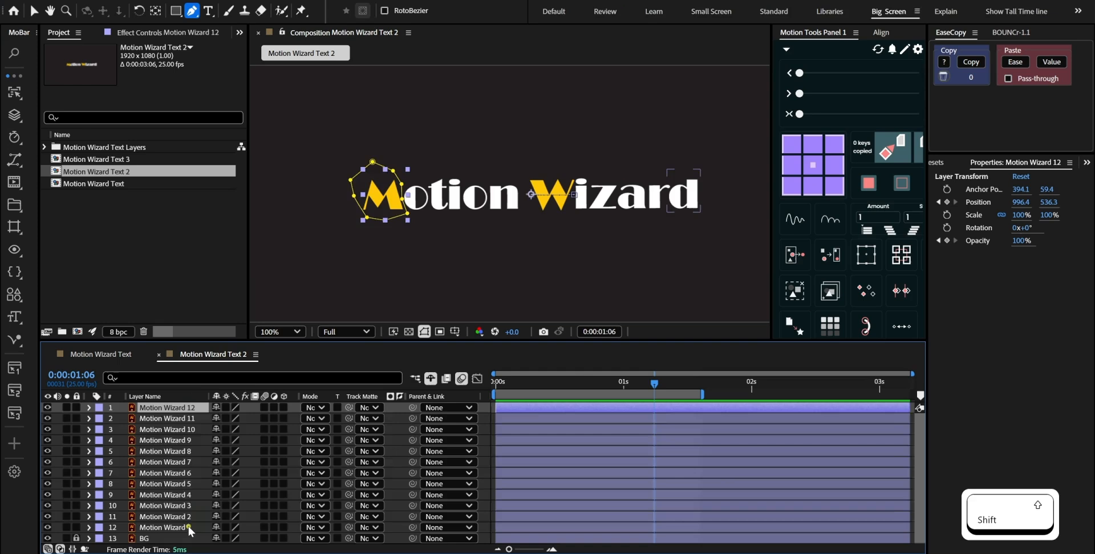
pyautogui.keyDown('shift'); pyautogui.click(190, 529); pyautogui.keyUp('shift')
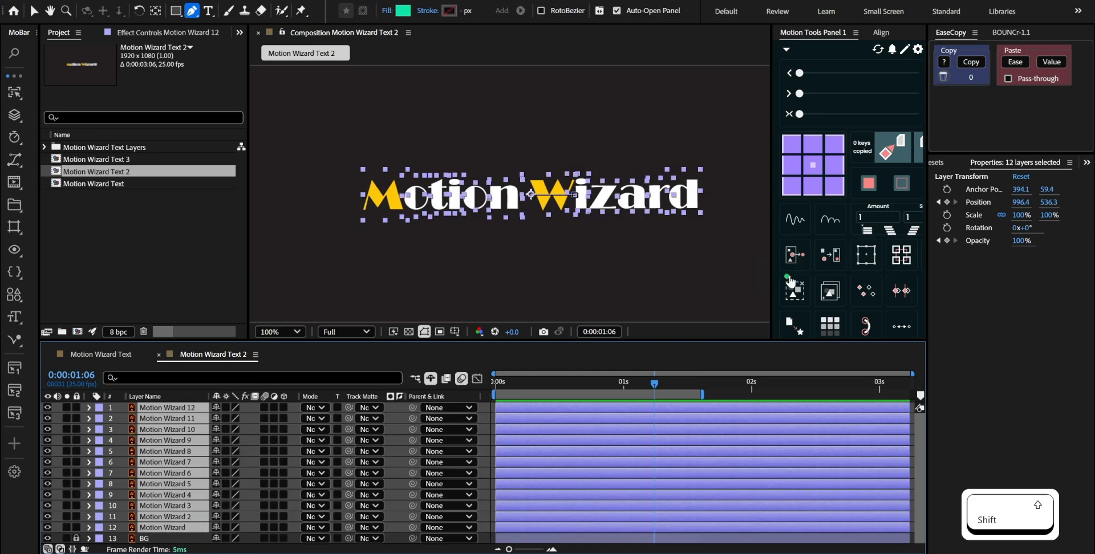
pyautogui.click(888, 232)
pyautogui.press('KP_0')
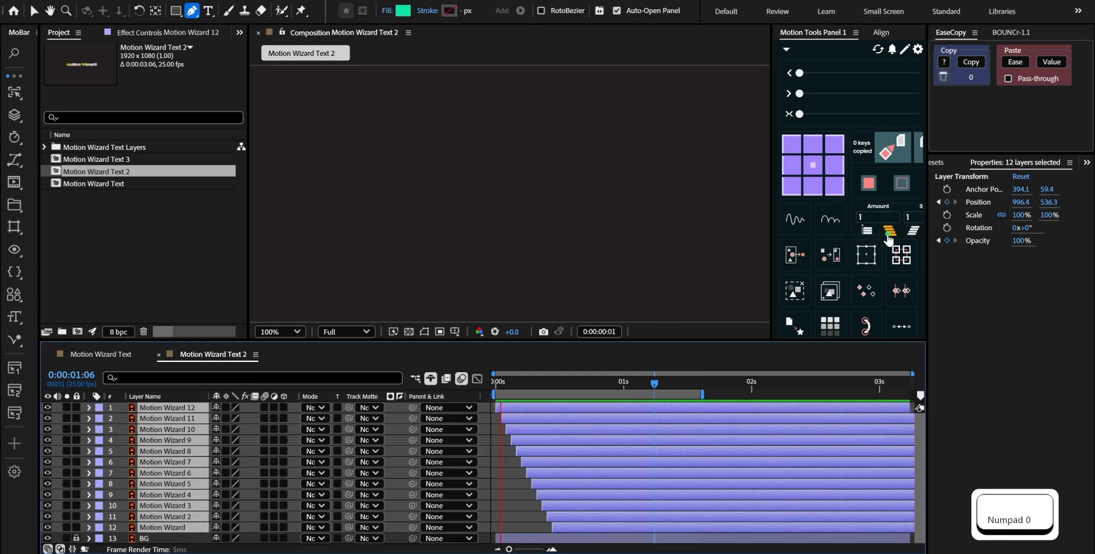
pyautogui.press('space')
pyautogui.hotkey('shift', '/')
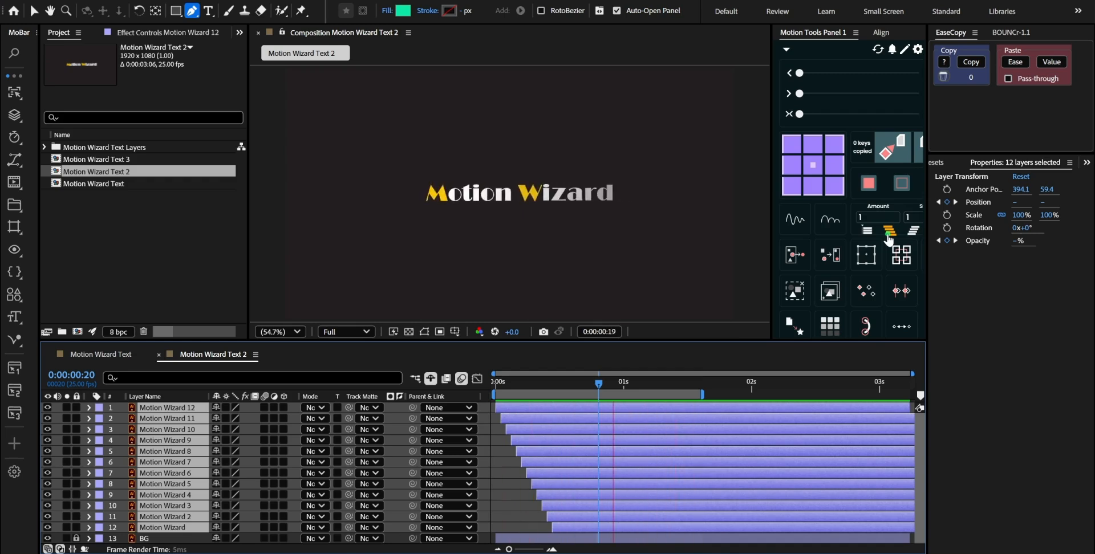
pyautogui.press('space')
# Open the Motion Wizard Text 3 composition and duplicate its Motion Wizard layer
pyautogui.doubleClick(117, 160)
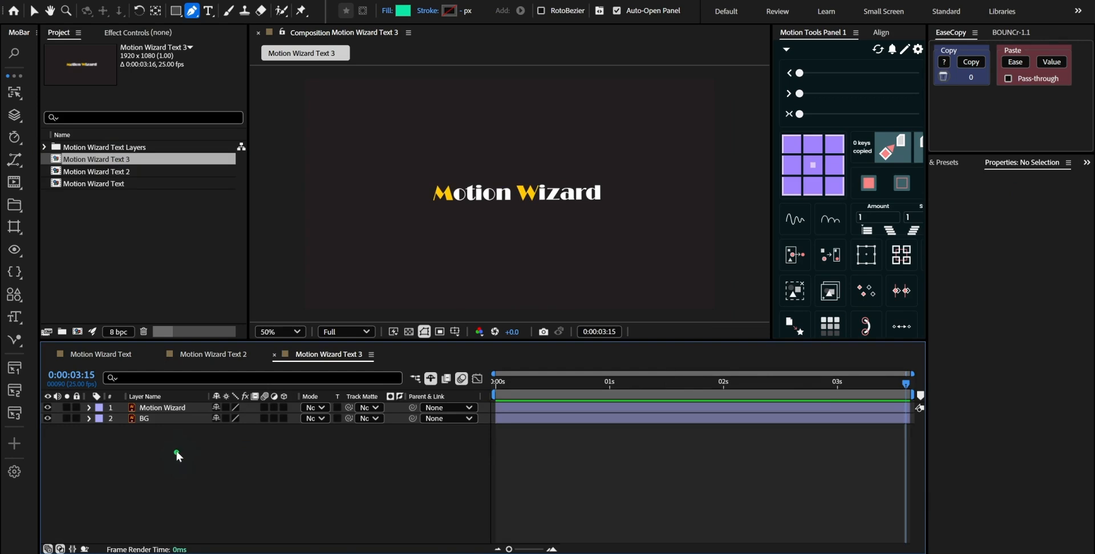
pyautogui.click(183, 409)
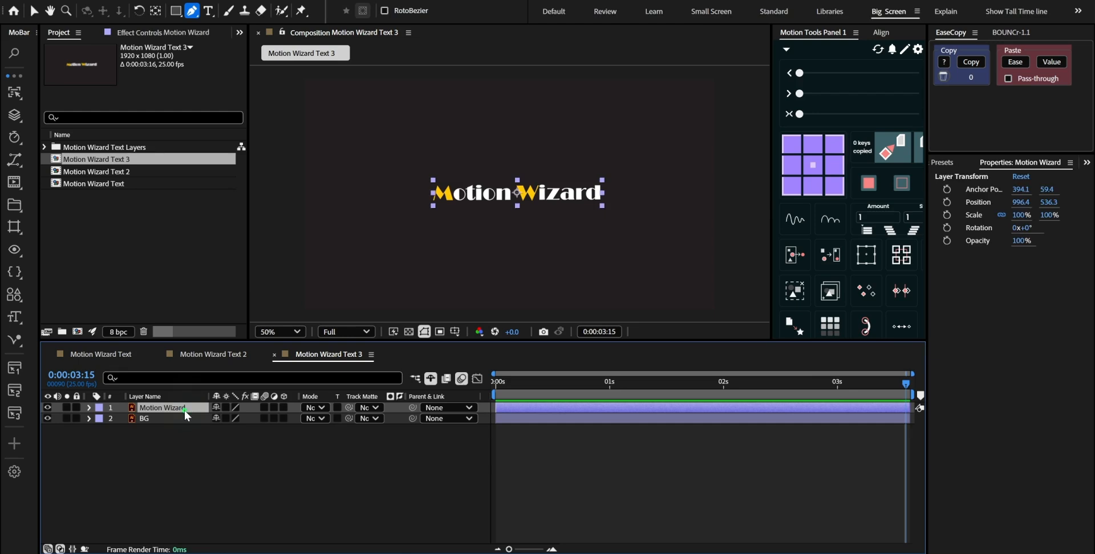
pyautogui.hotkey('ctrl', 'd')
# Draw a closed Pen mask around the yellow letter M on the Motion Wizard 2 layer
pyautogui.scroll(6, 406, 224)
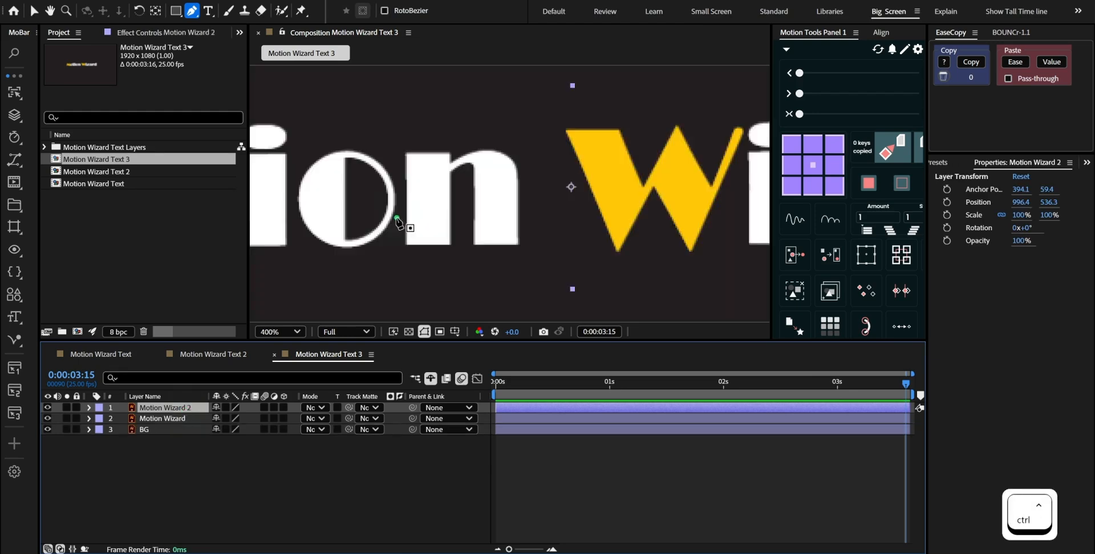
pyautogui.moveTo(478, 226); pyautogui.dragTo(624, 237)
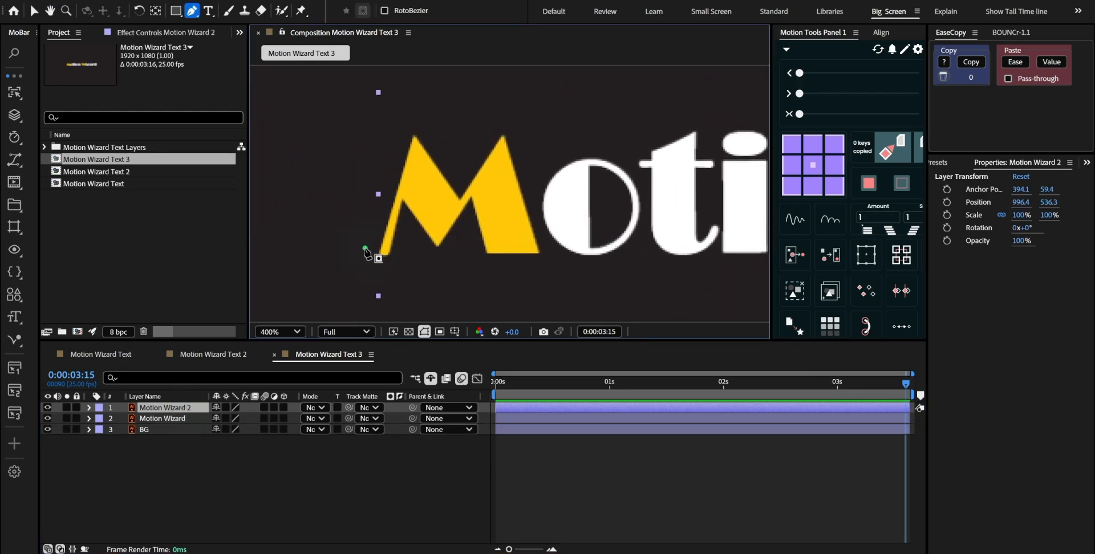
pyautogui.click(365, 248)
pyautogui.click(359, 298)
pyautogui.click(562, 292)
pyautogui.click(544, 240)
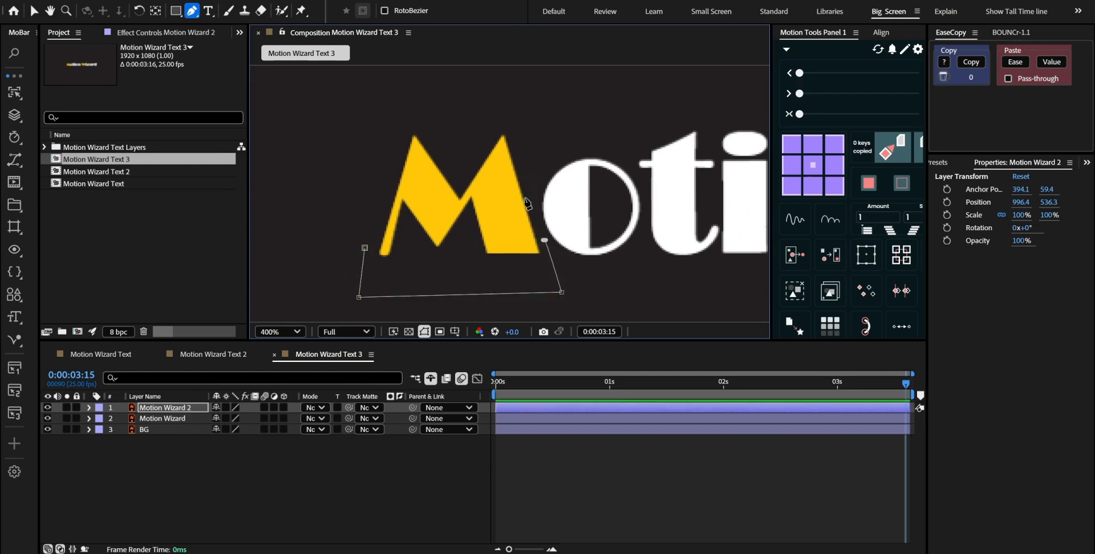
pyautogui.click(529, 169)
pyautogui.click(521, 101)
pyautogui.click(374, 127)
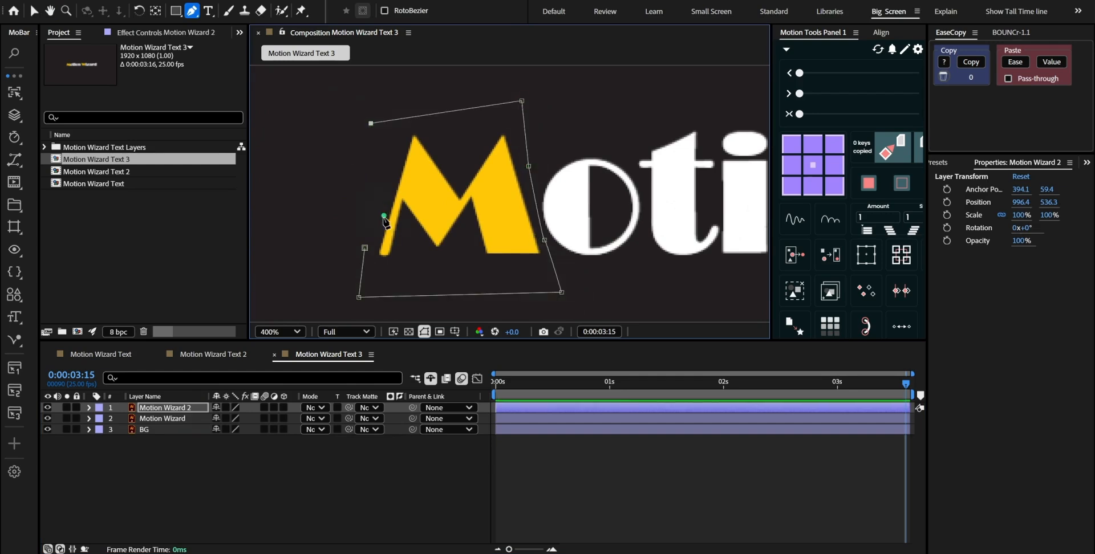
pyautogui.click(366, 247)
pyautogui.press('/')
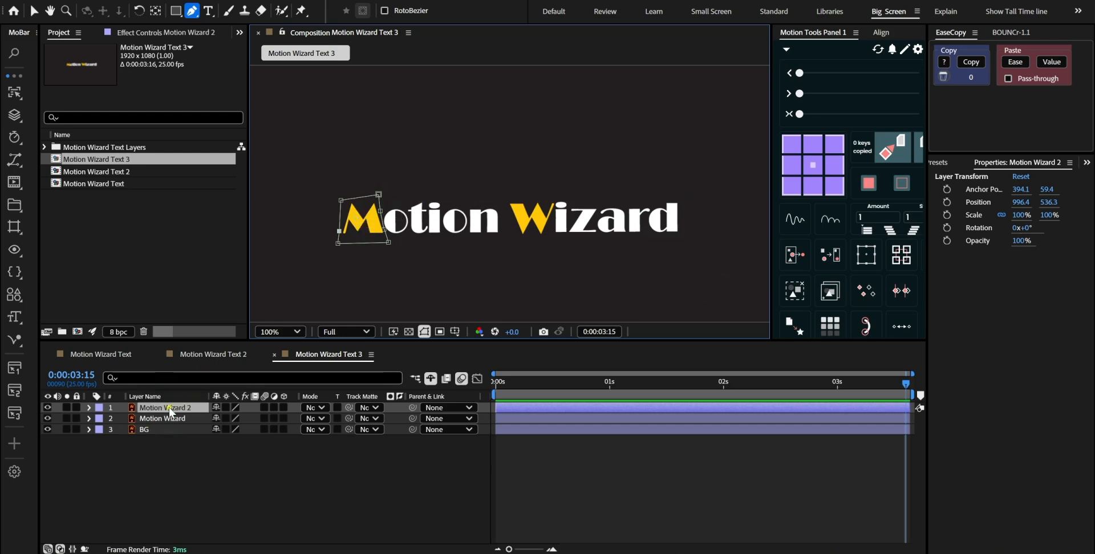
# Copy the M mask from Motion Wizard 2 to the Motion Wizard layer and set the copied mask to Inverted
pyautogui.press('m')
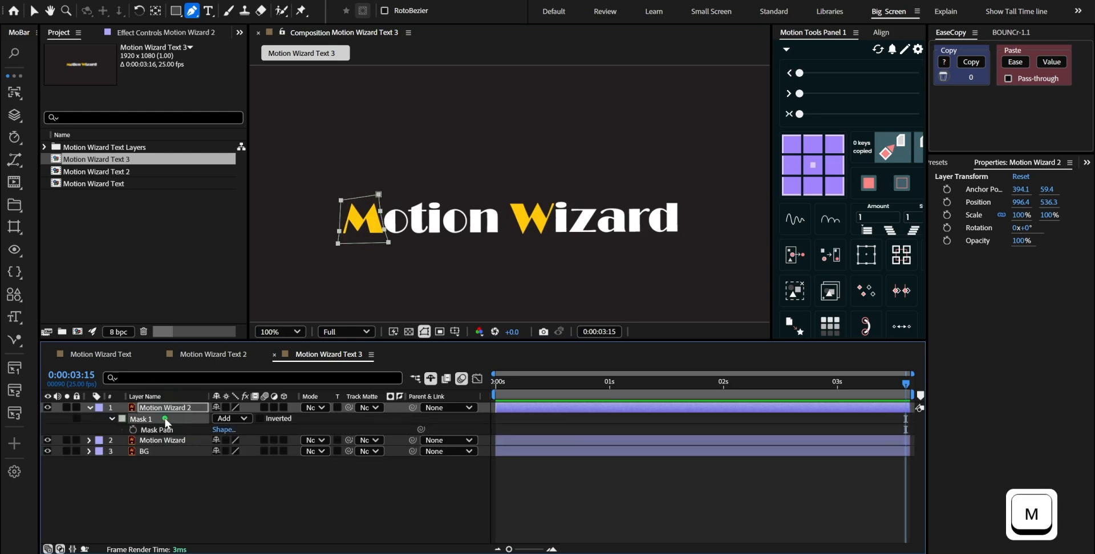
pyautogui.hotkey('ctrl', 'c')
pyautogui.click(164, 443)
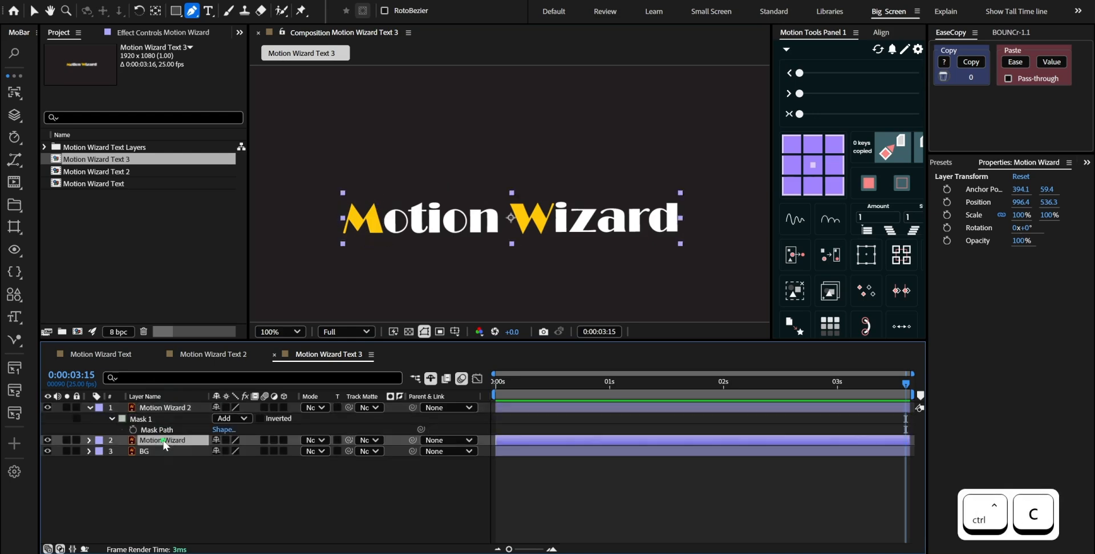
pyautogui.hotkey('ctrl', 'v')
pyautogui.press('m')
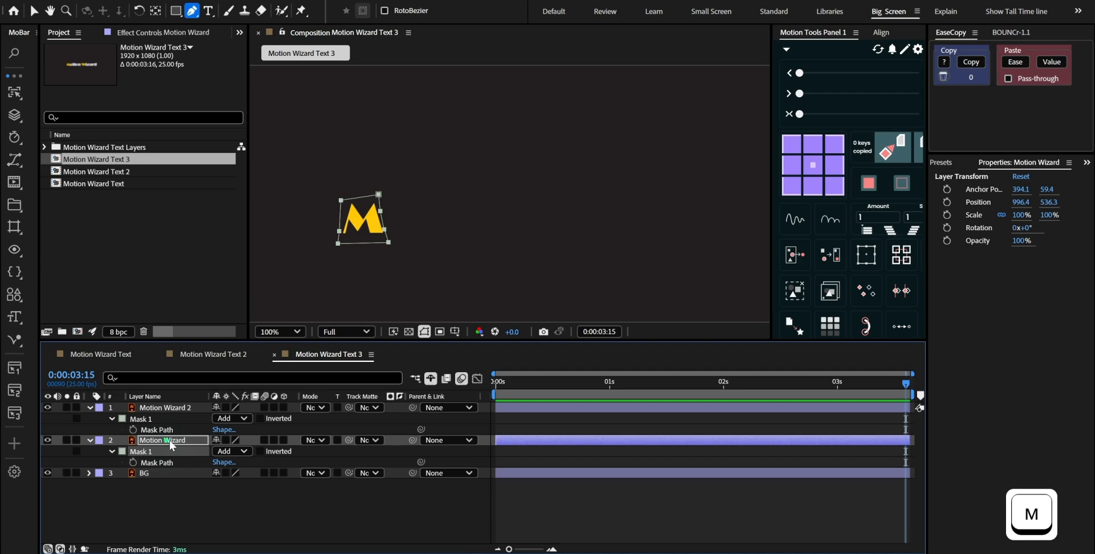
pyautogui.click(261, 452)
# Solo Motion Wizard 2 and Motion Wizard in turn to check how the M is separated from the other letters
pyautogui.click(186, 408)
pyautogui.hotkey('alt', 's')
pyautogui.hotkey('alt', 's')
pyautogui.hotkey('alt', 's')
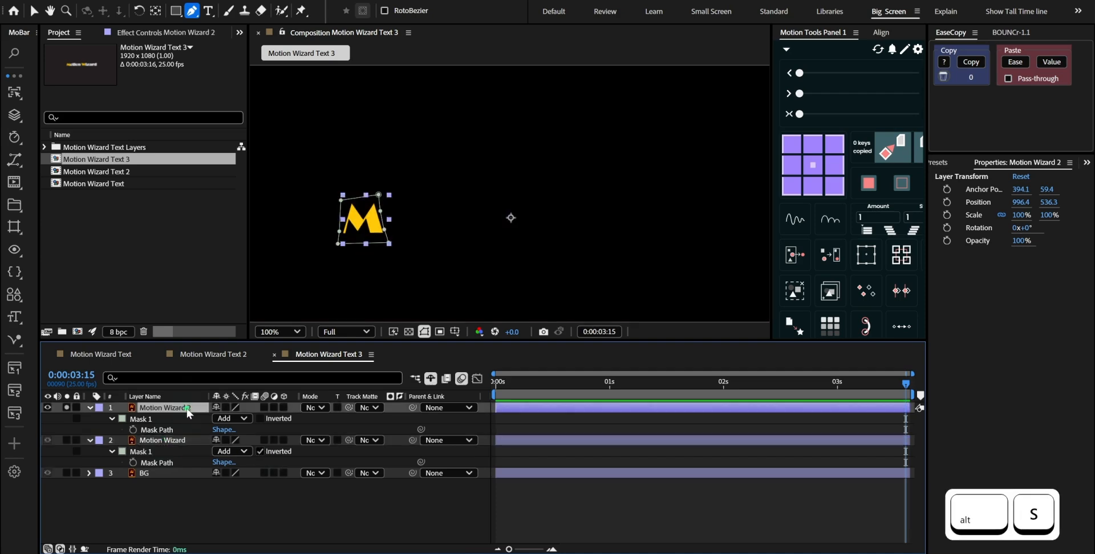
pyautogui.hotkey('alt', 's')
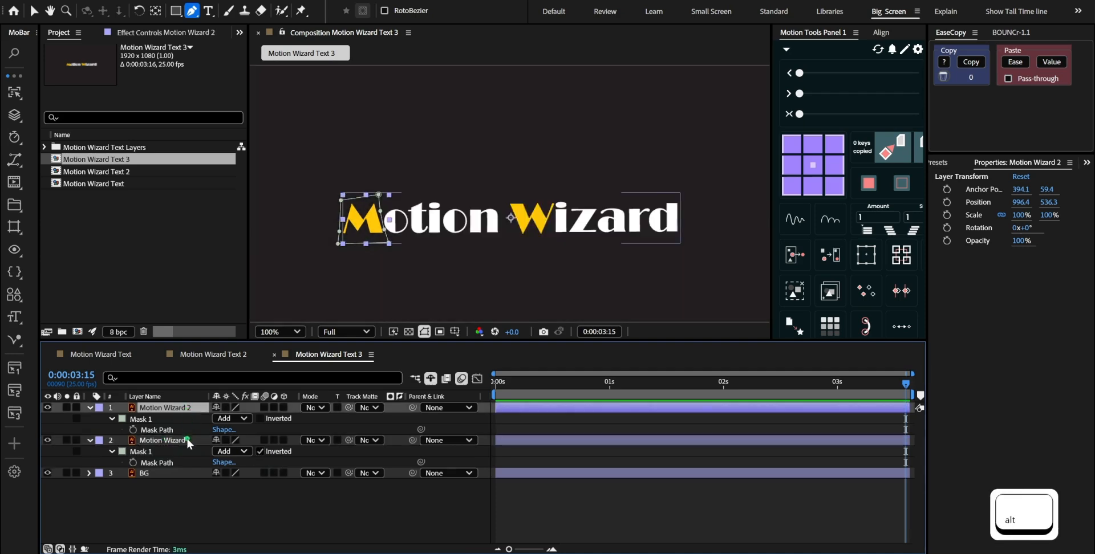
pyautogui.click(188, 441)
pyautogui.hotkey('alt', 's')
pyautogui.hotkey('alt', 's')
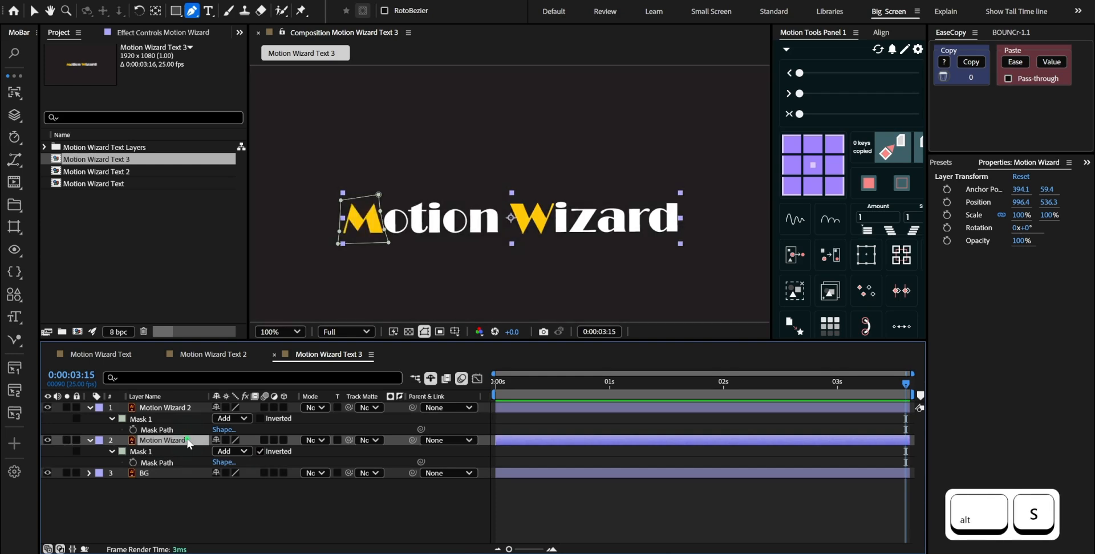
pyautogui.click(217, 515)
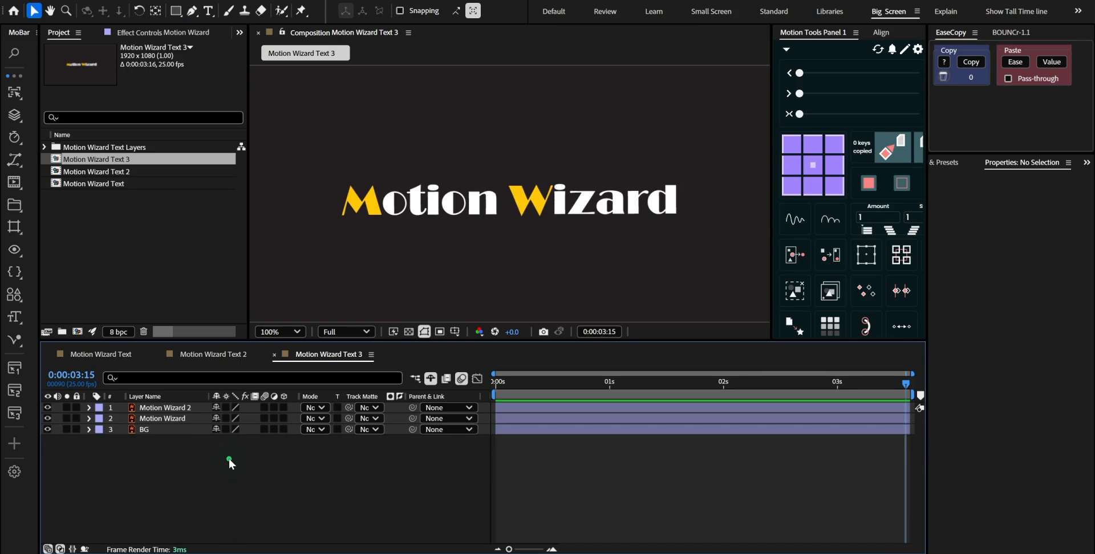
# Draw a closed green shape with the Pen tool covering all letters after the M, with its near edge following the M's slanted side
pyautogui.press('g')
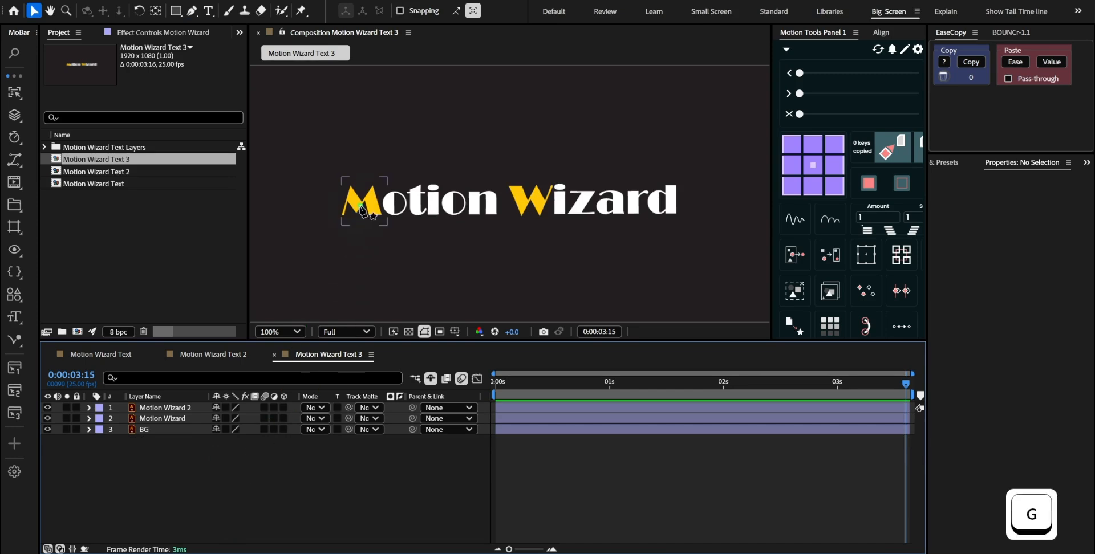
pyautogui.scroll(2, 382, 194)
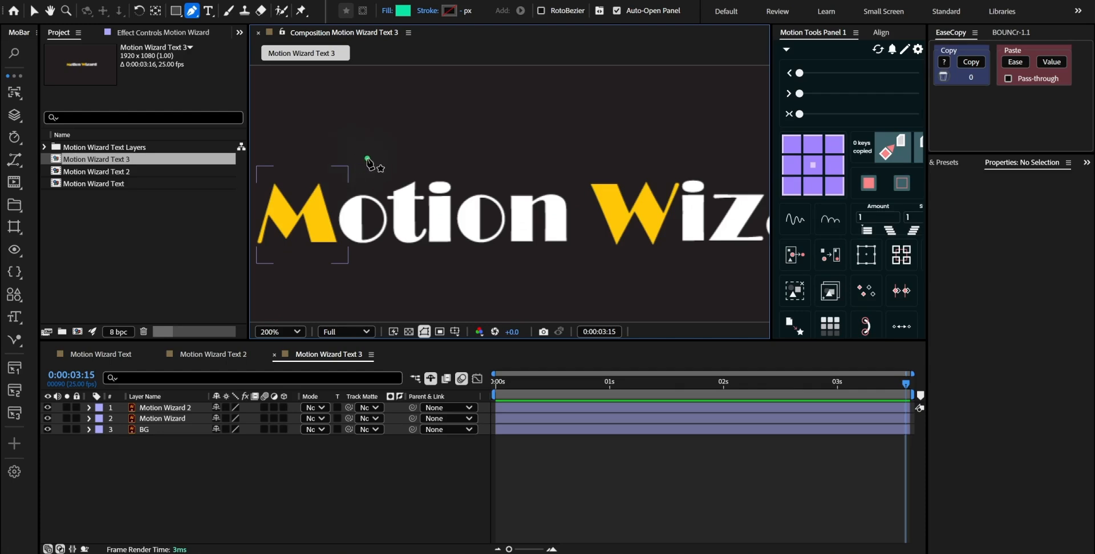
pyautogui.click(320, 177)
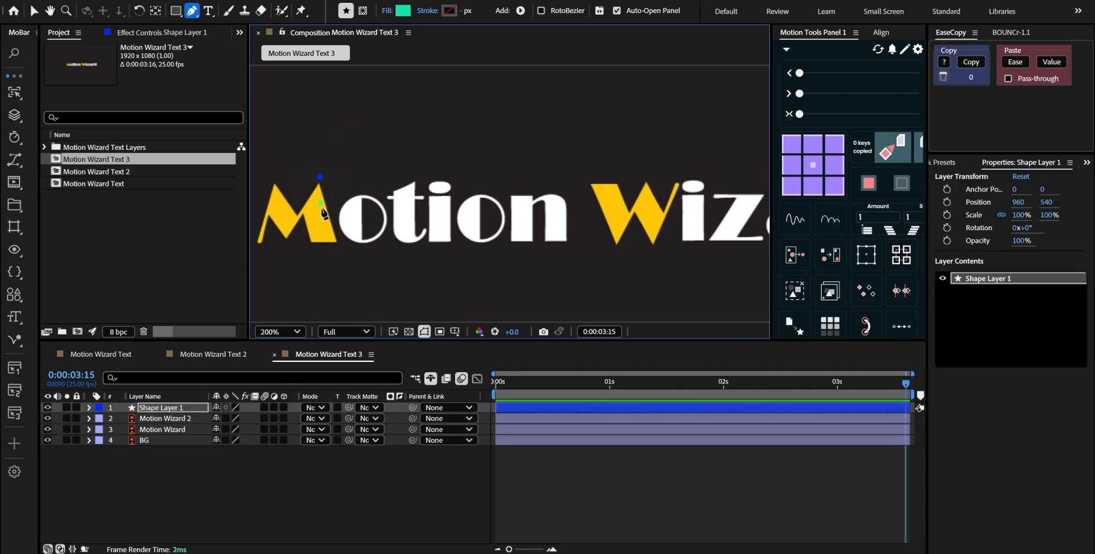
pyautogui.click(336, 250)
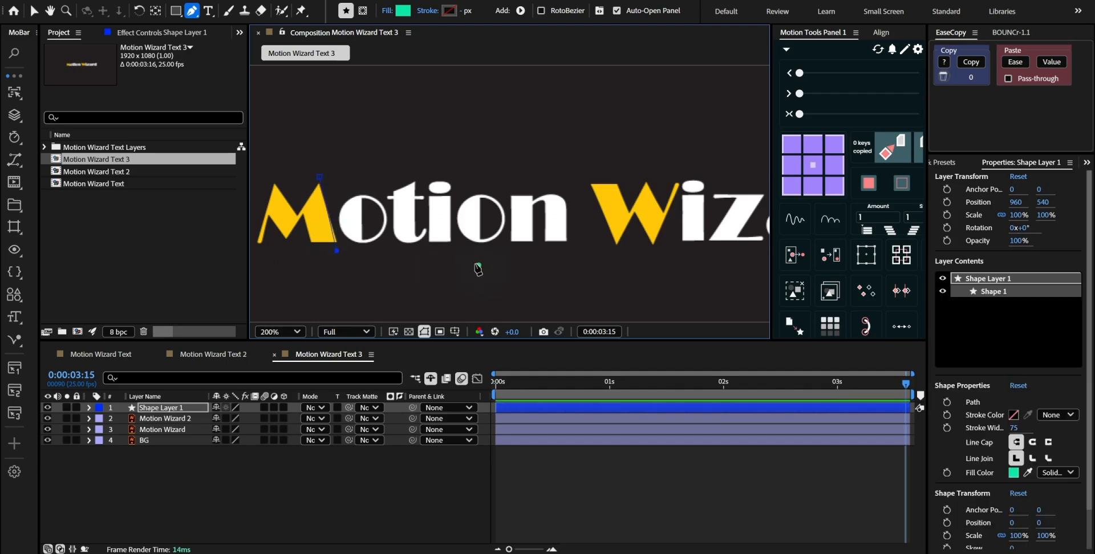
pyautogui.scroll(-2, 479, 263)
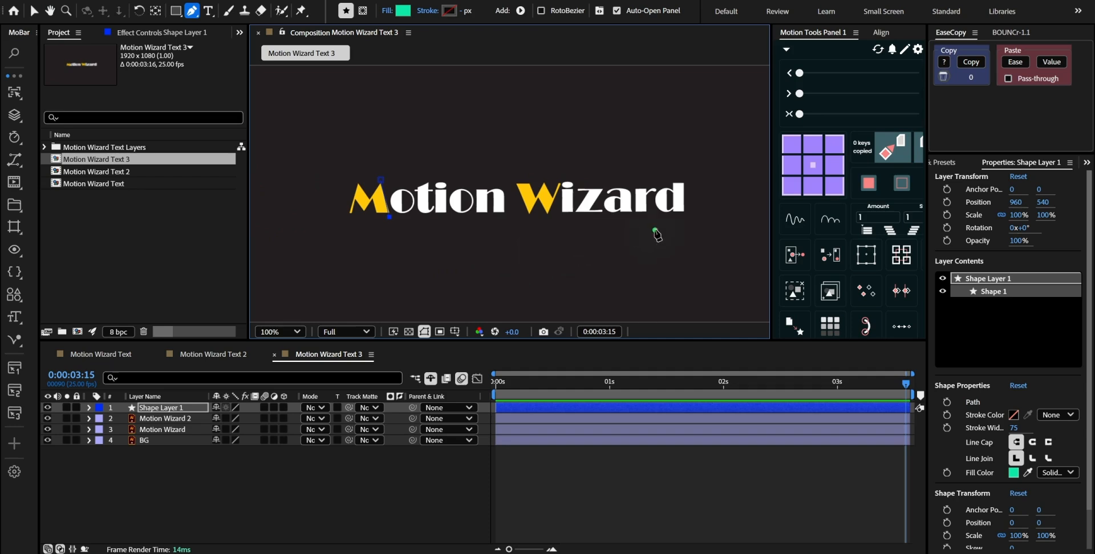
pyautogui.click(722, 231)
pyautogui.scroll(-2, 471, 237)
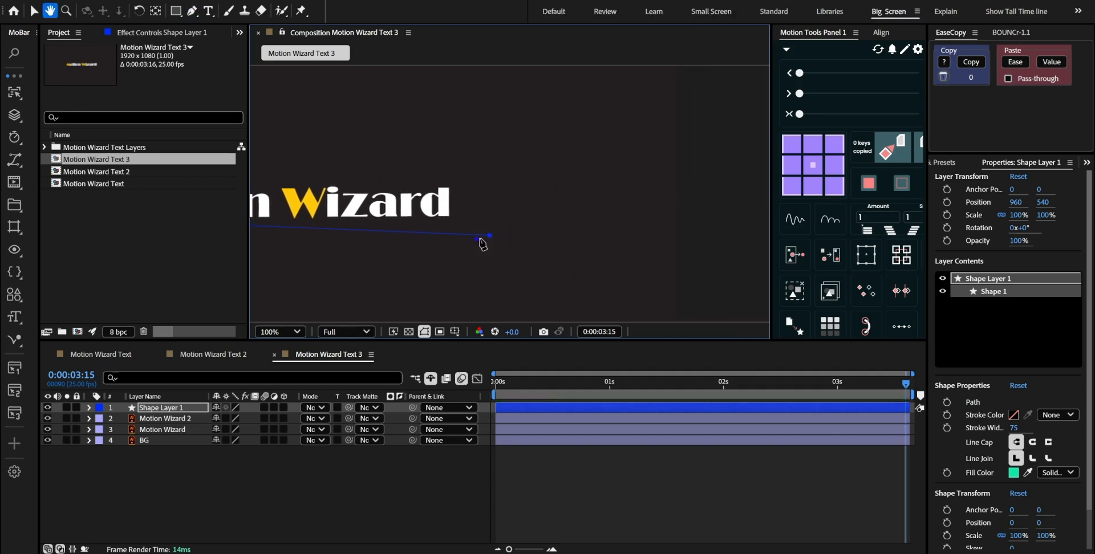
pyautogui.click(622, 217)
pyautogui.hotkey('ctrl', 'z')
pyautogui.click(410, 184)
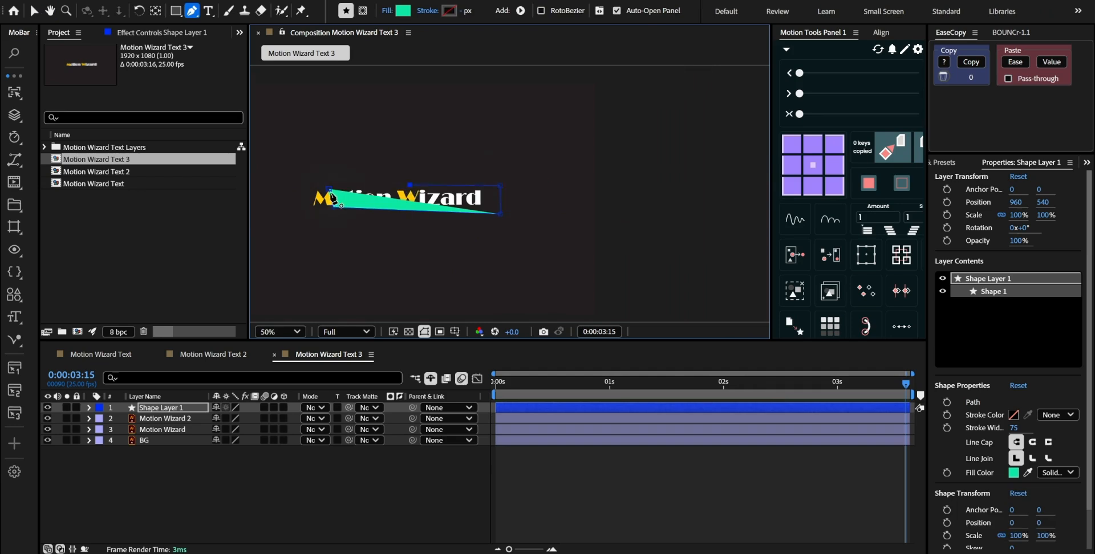
pyautogui.moveTo(331, 198); pyautogui.dragTo(497, 233)
pyautogui.scroll(4, 402, 216)
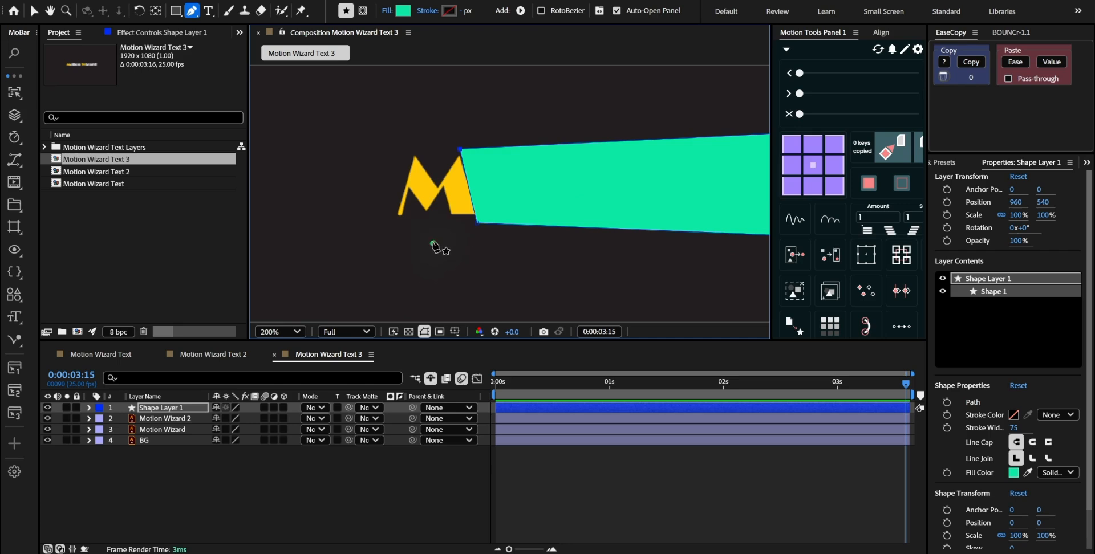
# Adjust the two corner points of the green shape beside the M so its edge fits the letter's slant, and deselect the shape layer
pyautogui.press('v')
pyautogui.scroll(2, 465, 179)
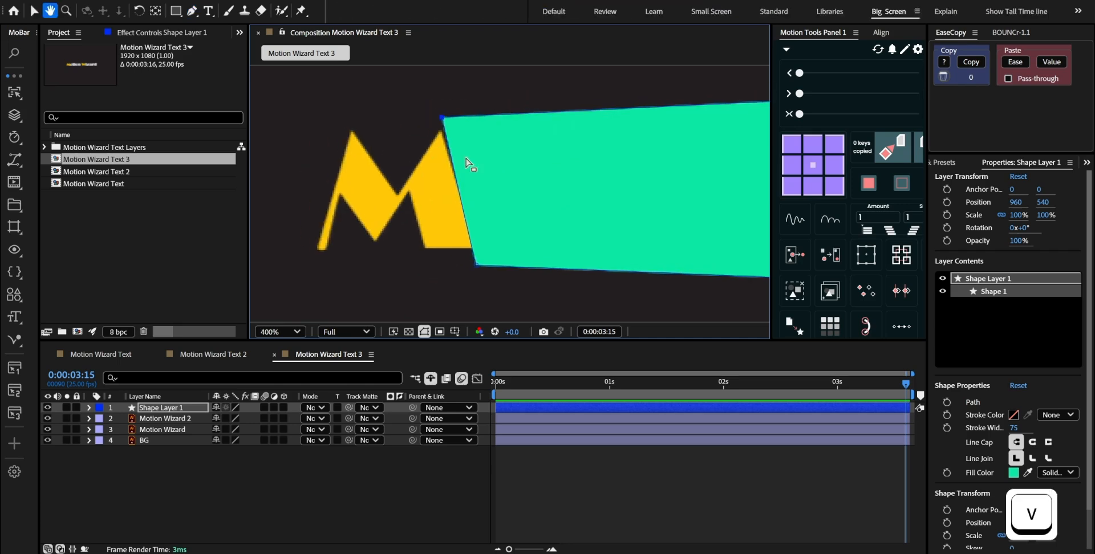
pyautogui.moveTo(443, 117); pyautogui.dragTo(439, 121)
pyautogui.moveTo(477, 265); pyautogui.dragTo(481, 265)
pyautogui.scroll(-2, 472, 227)
pyautogui.scroll(2, 562, 232)
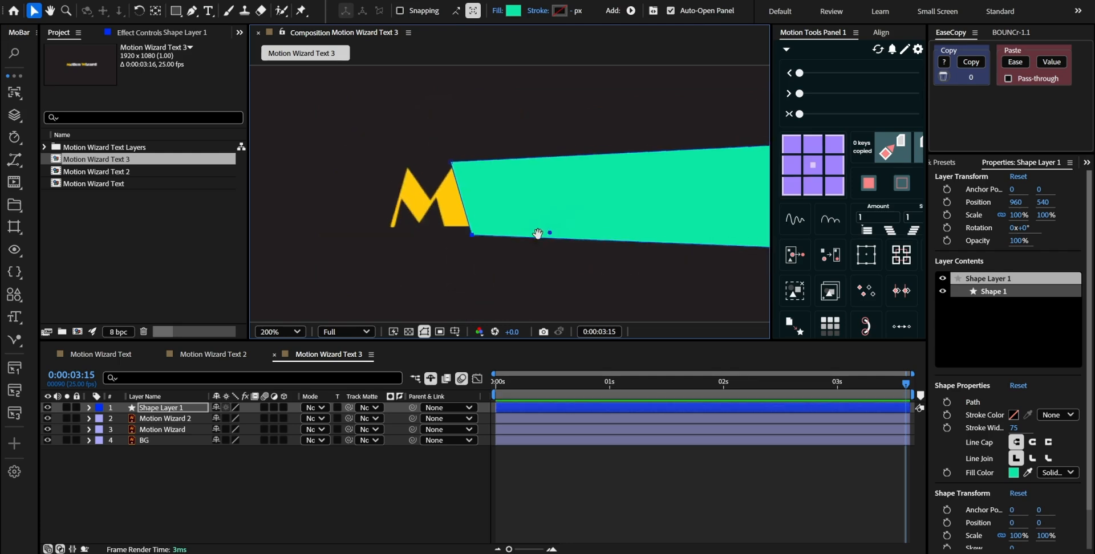
pyautogui.press(',')
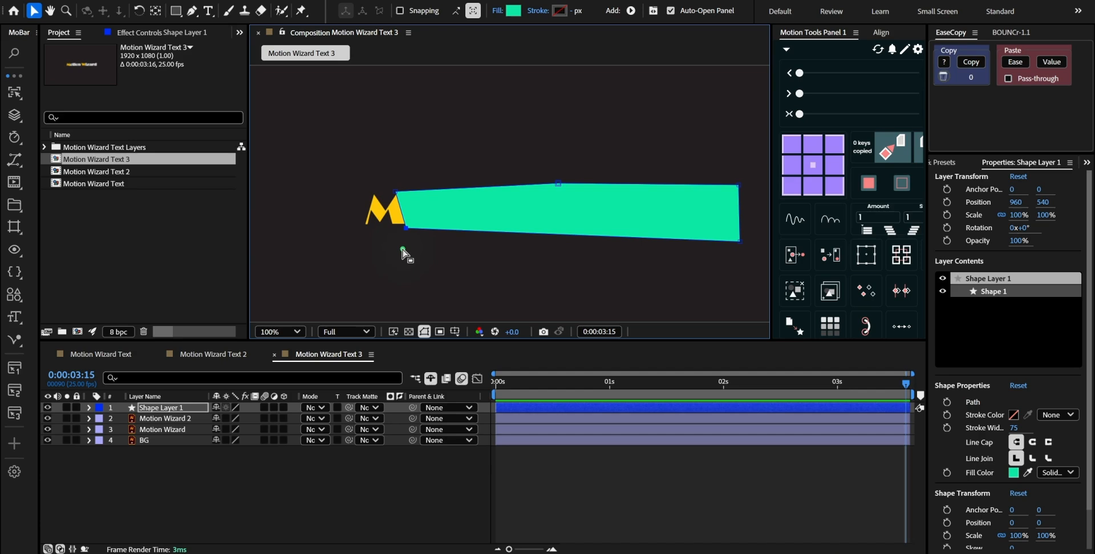
pyautogui.click(200, 474)
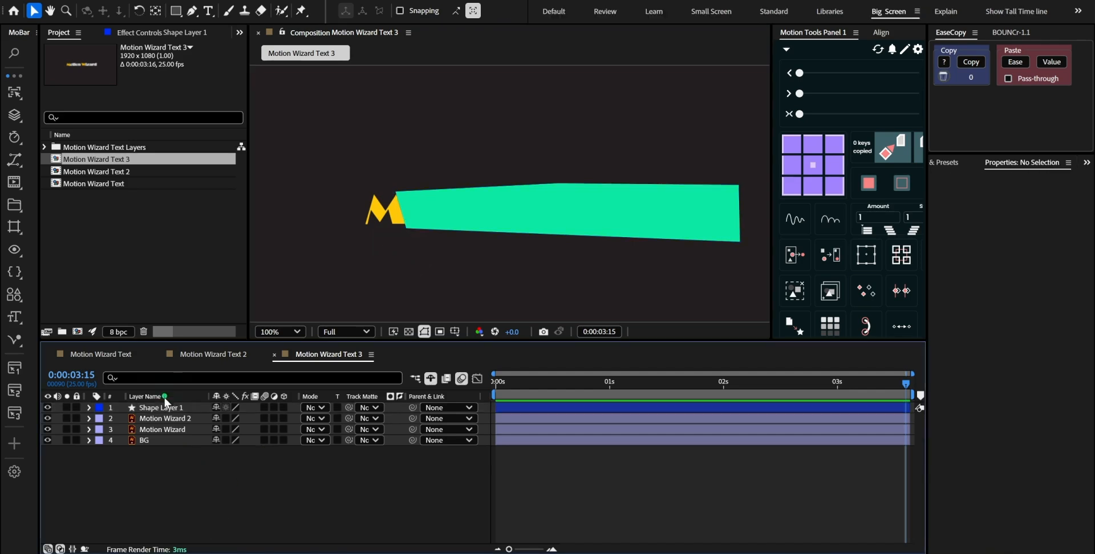
# Parent Shape Layer 1 to the Motion Wizard 2 layer and rename Motion Wizard 2 as M
pyautogui.click(164, 408)
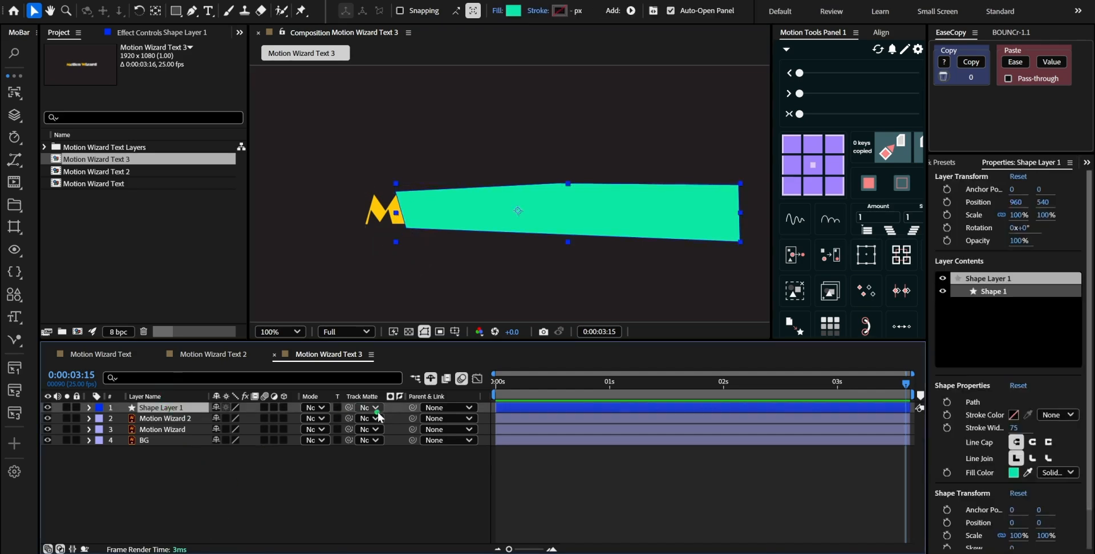
pyautogui.moveTo(413, 408); pyautogui.dragTo(200, 418)
pyautogui.click(194, 418)
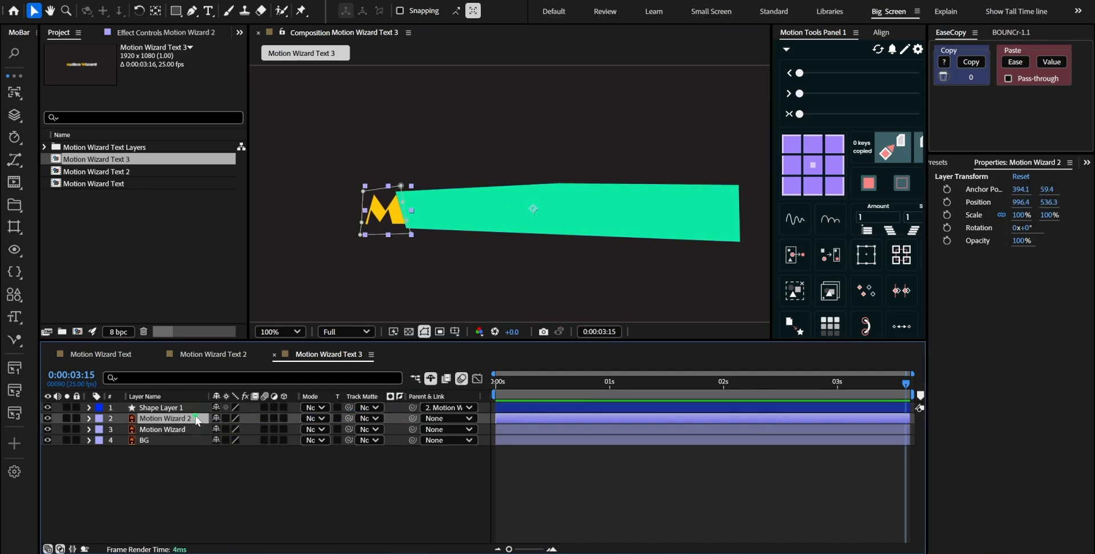
pyautogui.press('Return')
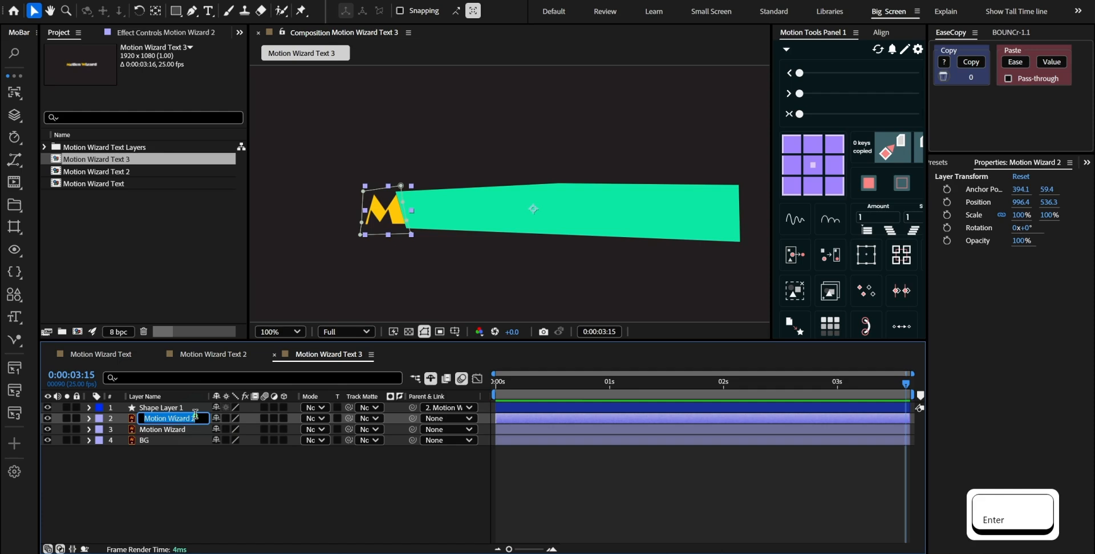
pyautogui.write('M')
pyautogui.press('Return')
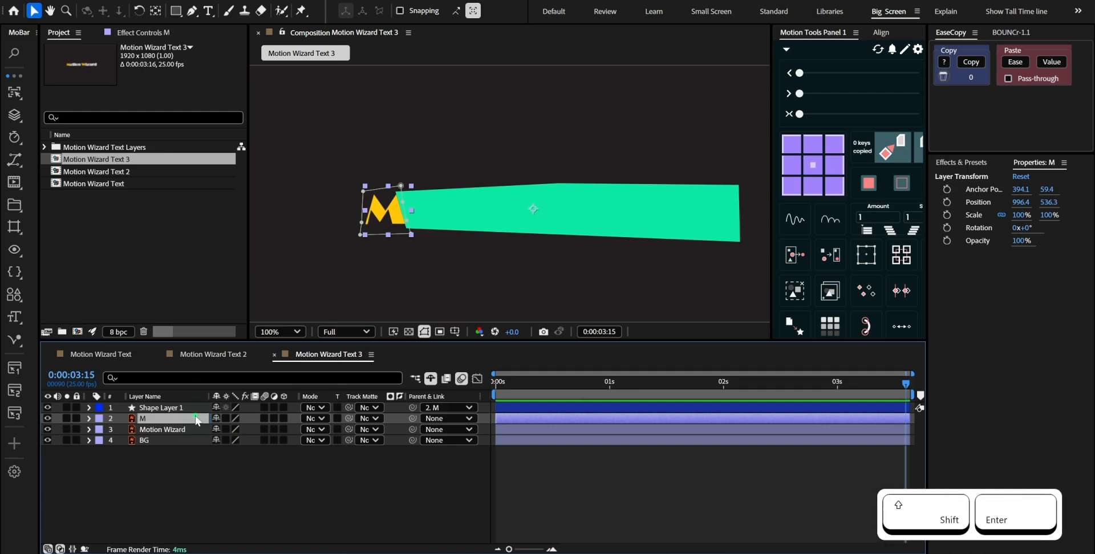
pyautogui.click(186, 429)
pyautogui.press('Return')
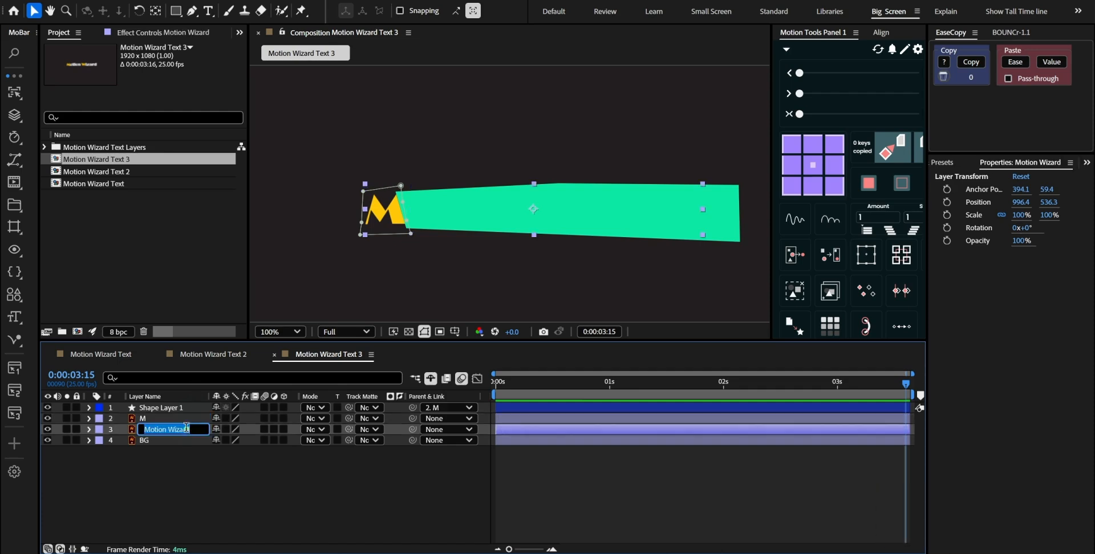
pyautogui.click(210, 463)
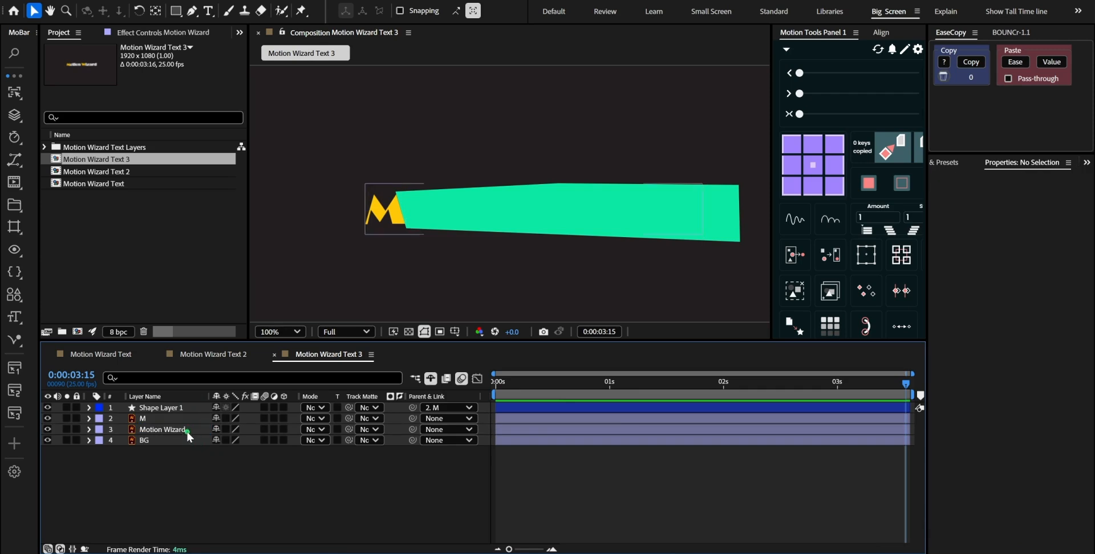
pyautogui.click(177, 419)
pyautogui.click(175, 408)
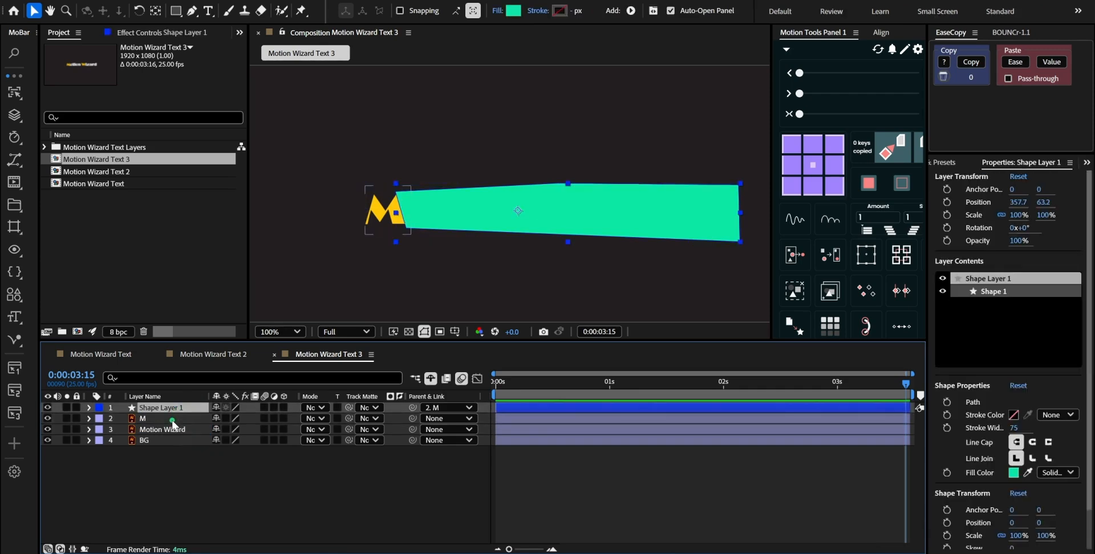
pyautogui.click(172, 422)
# Assign Shape Layer 1 as the track matte of the Motion Wizard layer
pyautogui.click(171, 432)
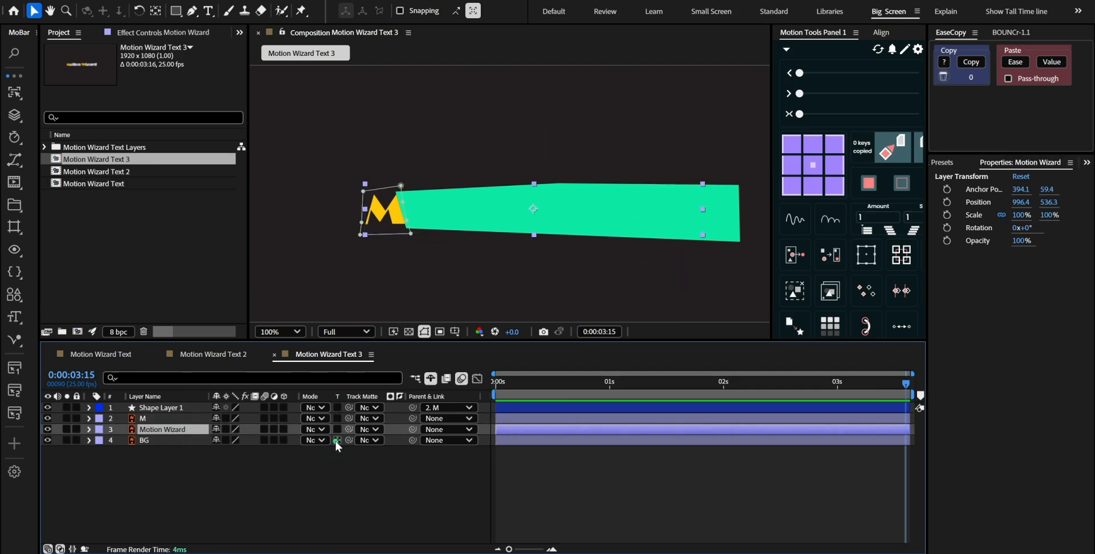
pyautogui.hotkey('ctrl', 'z')
pyautogui.moveTo(349, 432); pyautogui.dragTo(197, 409)
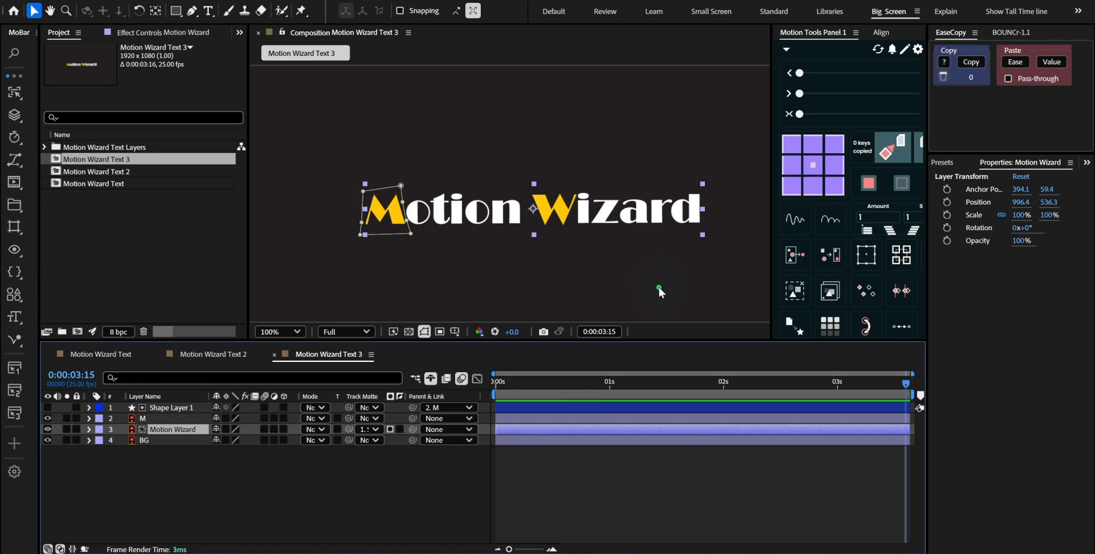
# Animate the M layer's position from 1706.4, 536.3 at the first frame to 996.4, 536.3 at 1 second, and preview the reveal
pyautogui.click(614, 422)
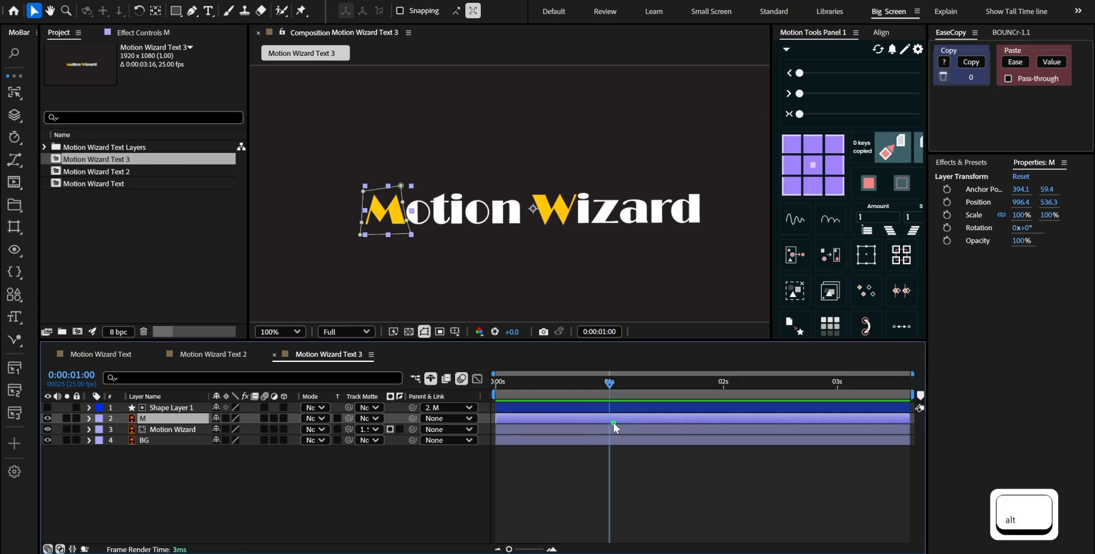
pyautogui.hotkey('alt', 'shift', 'p')
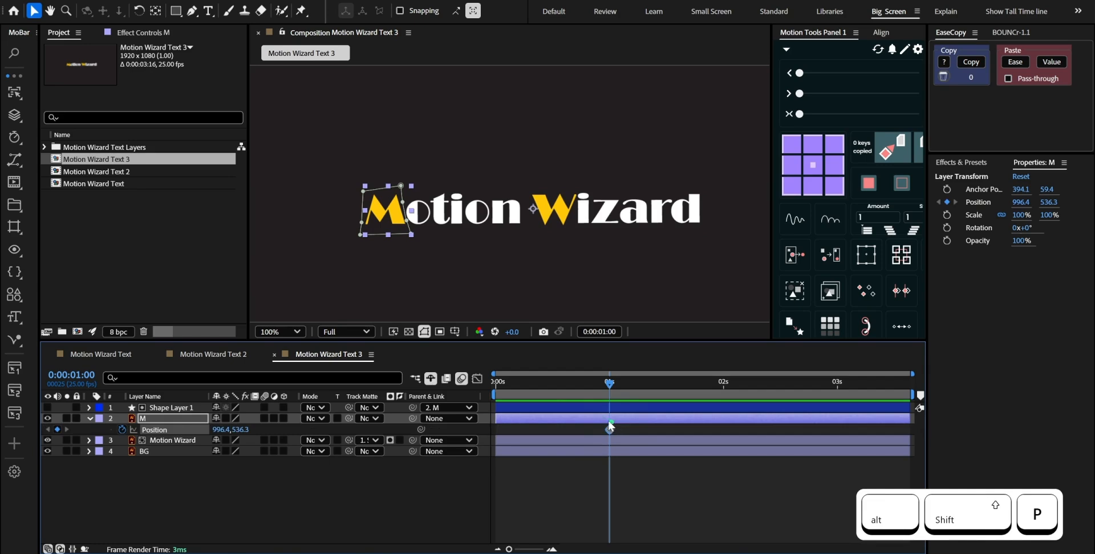
pyautogui.press('Home')
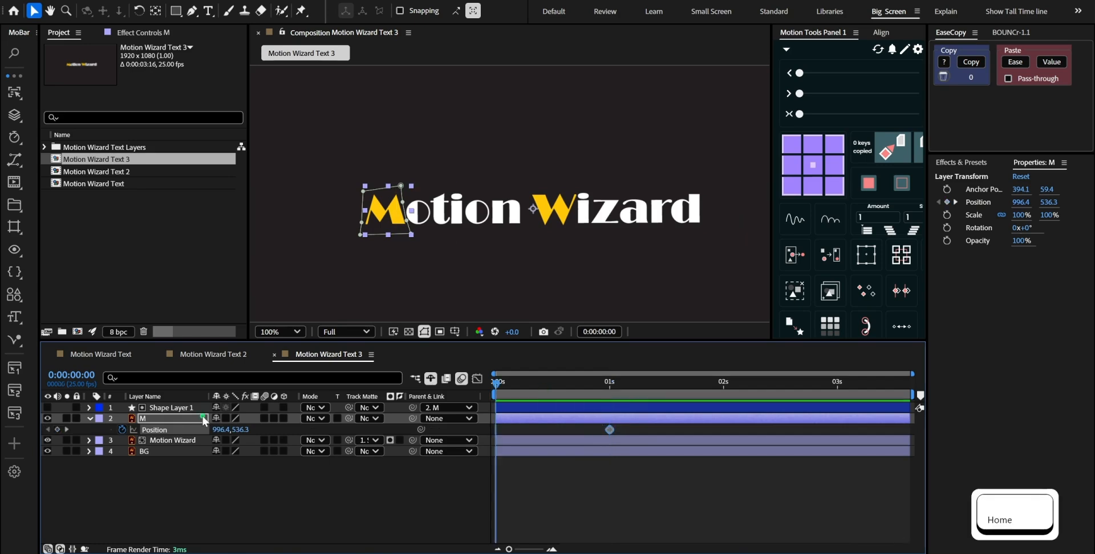
pyautogui.press('shift')
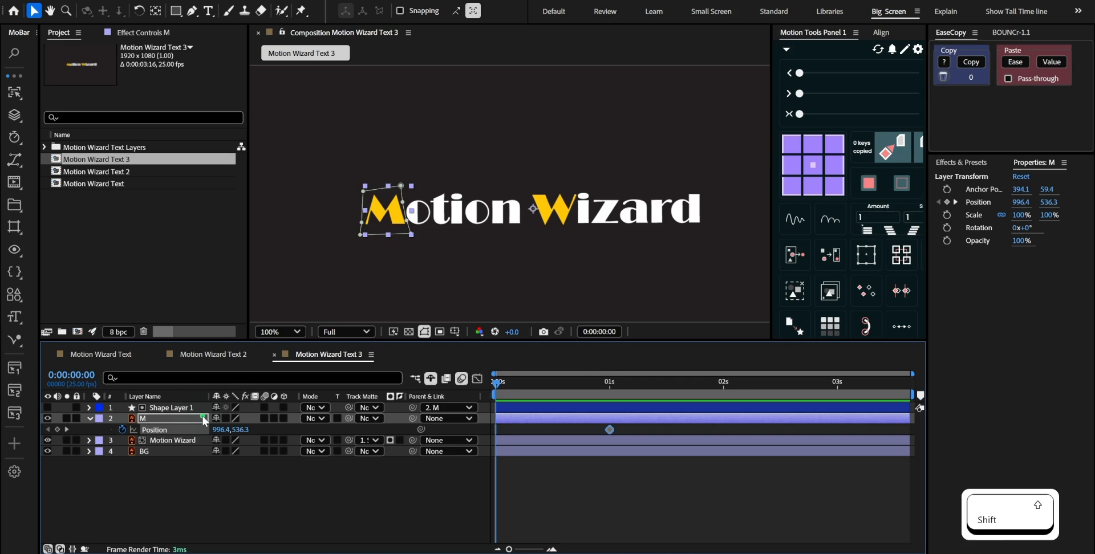
pyautogui.hotkey('shift', 'Right')
pyautogui.hotkey('shift', 'Right')
pyautogui.hotkey('shift', 'Right')
pyautogui.hotkey('shift', 'Right')
pyautogui.hotkey('shift', 'Right')
pyautogui.hotkey('shift', 'Right')
pyautogui.hotkey('shift', 'Right')
pyautogui.hotkey('shift', 'Right')
pyautogui.hotkey('shift', 'Right')
pyautogui.hotkey('shift', 'Right')
pyautogui.hotkey('shift', 'Right')
pyautogui.hotkey('shift', 'Right')
pyautogui.hotkey('shift', 'Right')
pyautogui.hotkey('shift', 'Right')
pyautogui.hotkey('shift', 'Right')
pyautogui.hotkey('shift', 'Right')
pyautogui.hotkey('shift', 'Right')
pyautogui.hotkey('shift', 'Right')
pyautogui.hotkey('shift', 'Right')
pyautogui.hotkey('shift', 'Right')
pyautogui.hotkey('shift', 'Right')
pyautogui.hotkey('shift', 'Right')
pyautogui.hotkey('shift', 'Right')
pyautogui.hotkey('shift', 'Right')
pyautogui.hotkey('shift', 'Right')
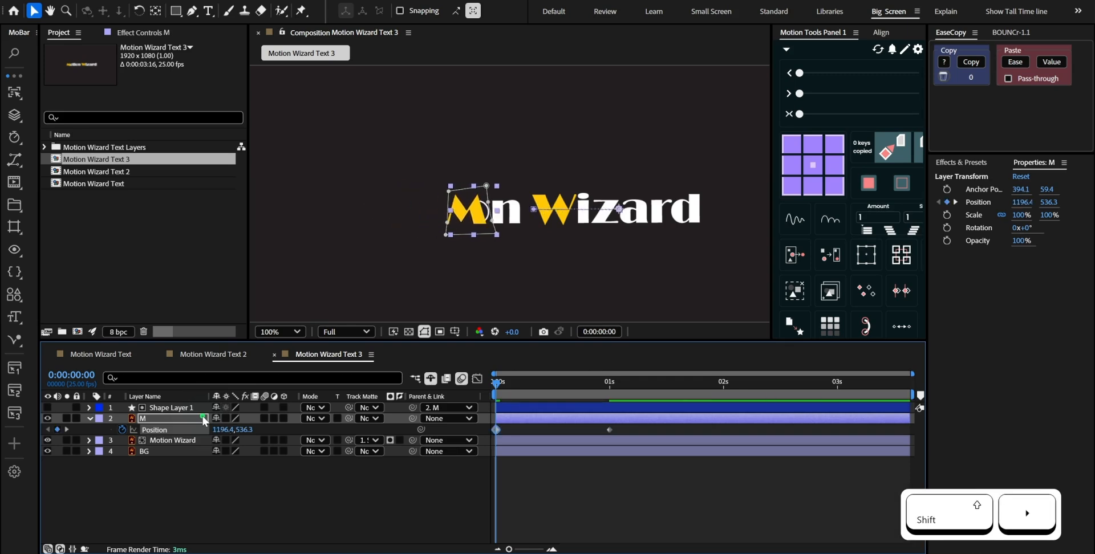
pyautogui.hotkey('shift', 'Right')
pyautogui.hotkey('shift', 'Right')
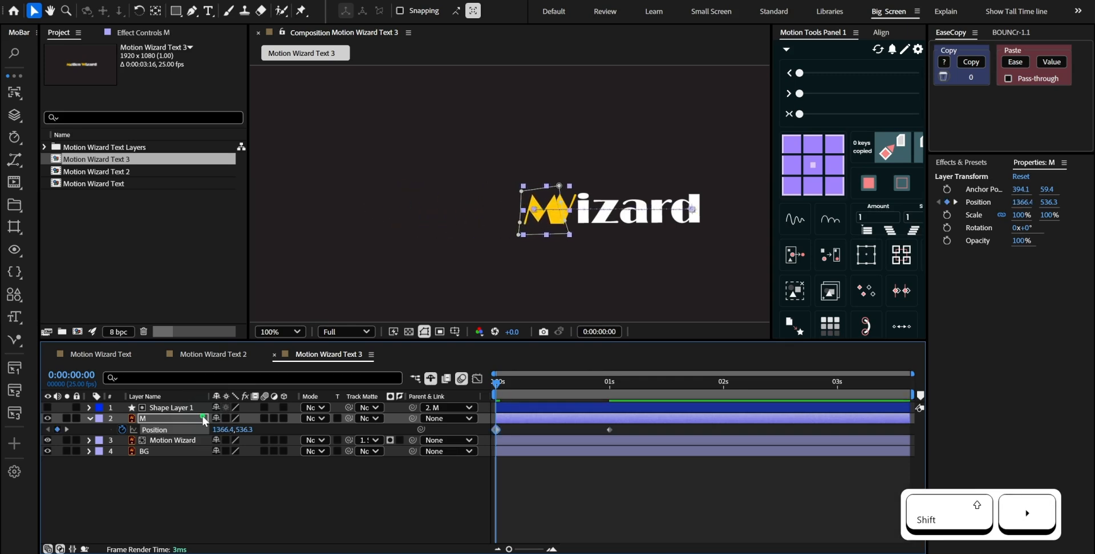
pyautogui.hotkey('shift', 'Right')
pyautogui.hotkey('shift', 'Right')
pyautogui.hotkey('shift', 'Right')
pyautogui.hotkey('shift', 'Right')
pyautogui.hotkey('shift', 'Right')
pyautogui.hotkey('shift', 'Right')
pyautogui.hotkey('shift', 'Right')
pyautogui.hotkey('shift', 'Right')
pyautogui.hotkey('shift', 'Right')
pyautogui.hotkey('shift', 'Right')
pyautogui.hotkey('shift', 'Right')
pyautogui.hotkey('shift', 'Right')
pyautogui.hotkey('shift', 'Right')
pyautogui.hotkey('shift', 'Right')
pyautogui.hotkey('shift', 'Right')
pyautogui.hotkey('shift', 'Right')
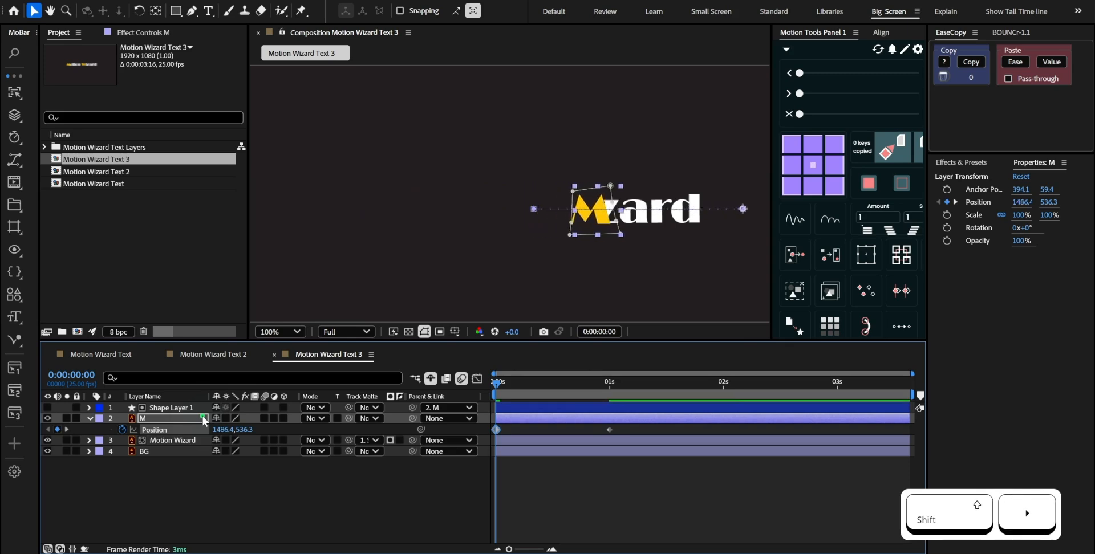
pyautogui.hotkey('shift', 'Right')
pyautogui.hotkey('shift', 'Right')
pyautogui.hotkey('shift', 'Right')
pyautogui.hotkey('shift', 'Right')
pyautogui.hotkey('shift', 'Right')
pyautogui.hotkey('shift', 'Right')
pyautogui.hotkey('shift', 'Right')
pyautogui.hotkey('shift', 'Right')
pyautogui.hotkey('shift', 'Right')
pyautogui.hotkey('shift', 'Right')
pyautogui.hotkey('shift', 'Right')
pyautogui.hotkey('shift', 'Right')
pyautogui.hotkey('shift', 'Right')
pyautogui.hotkey('shift', 'Right')
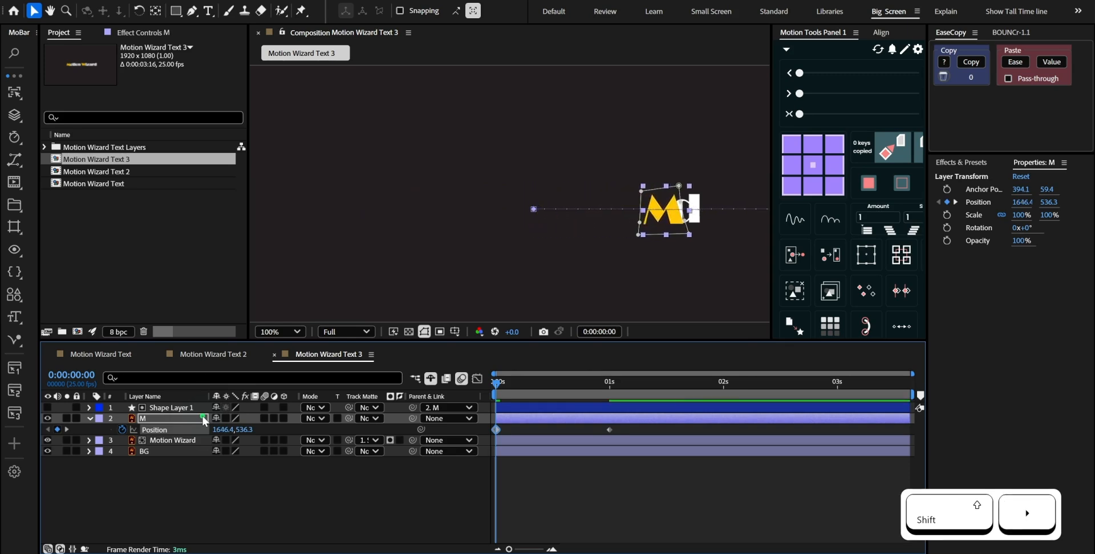
pyautogui.hotkey('shift', 'Right')
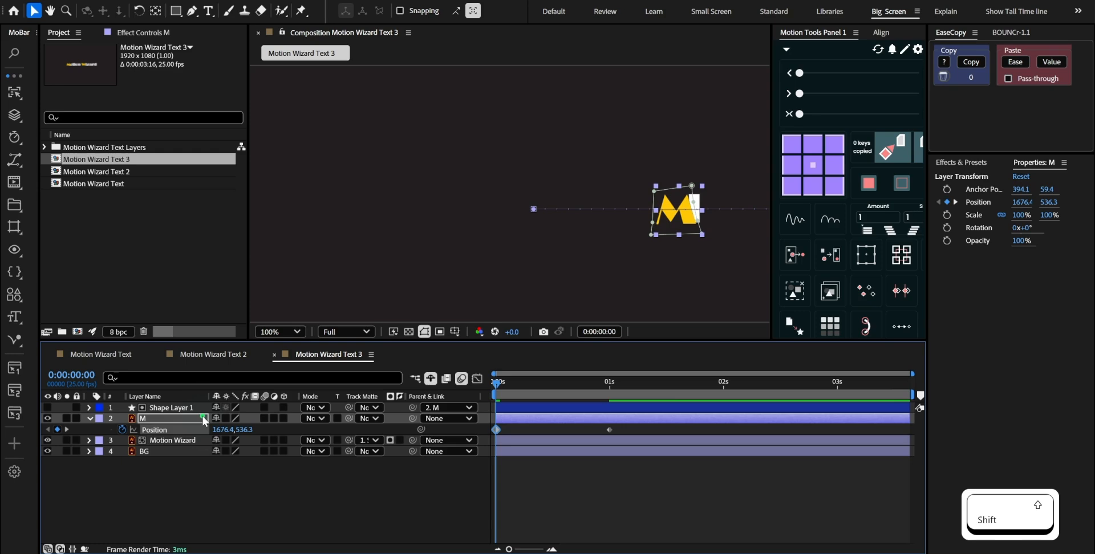
pyautogui.hotkey('shift', 'Right')
pyautogui.hotkey('shift', 'Right')
pyautogui.hotkey('shift', 'Right')
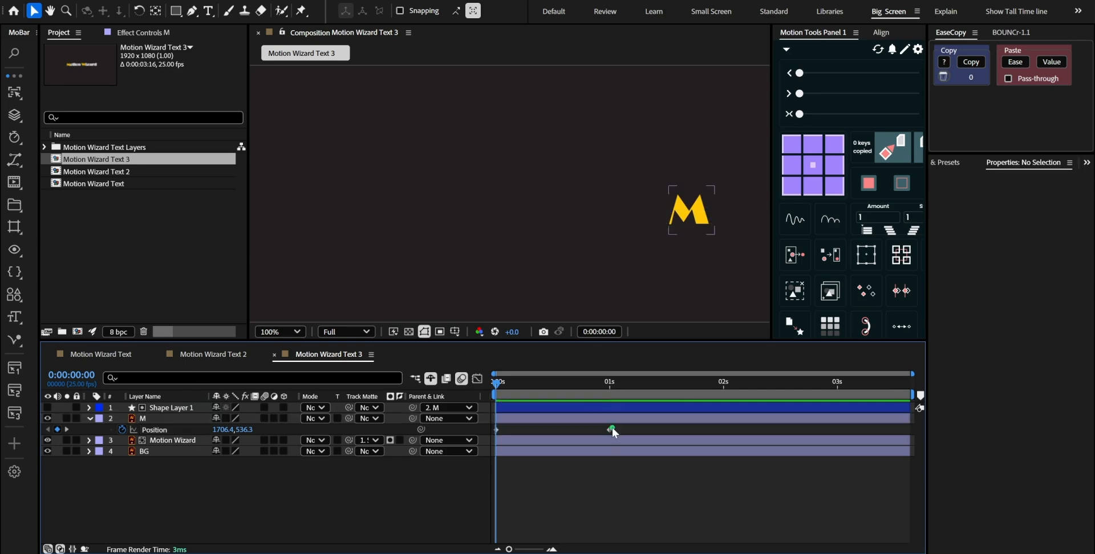
pyautogui.press('space')
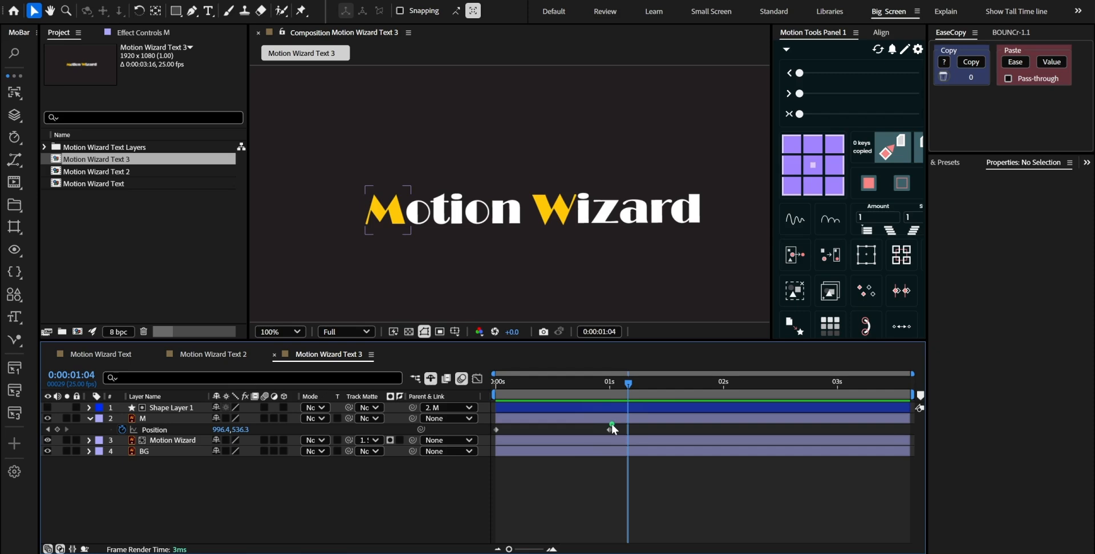
pyautogui.moveTo(610, 426)
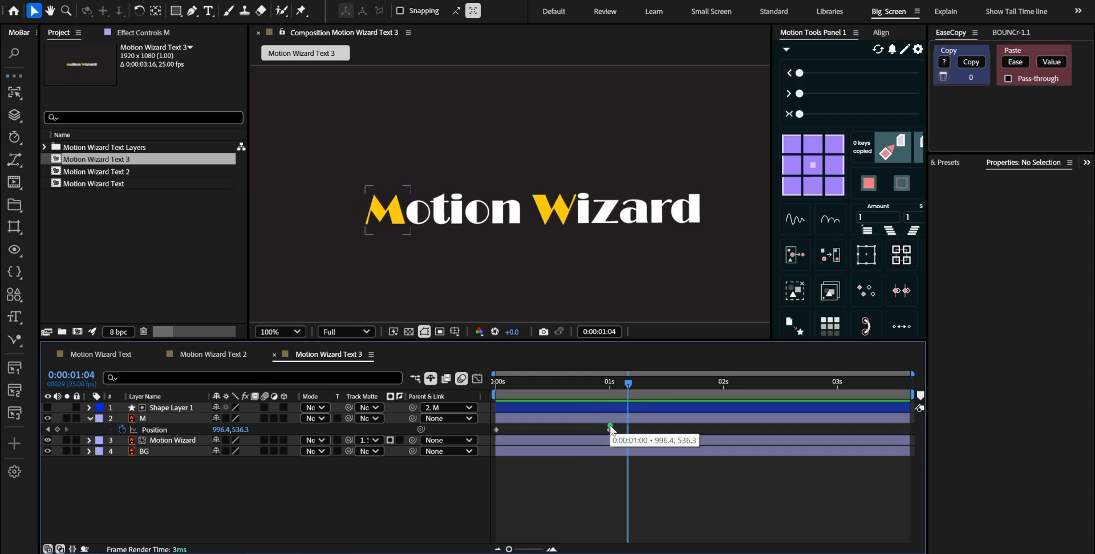
pyautogui.click(609, 383)
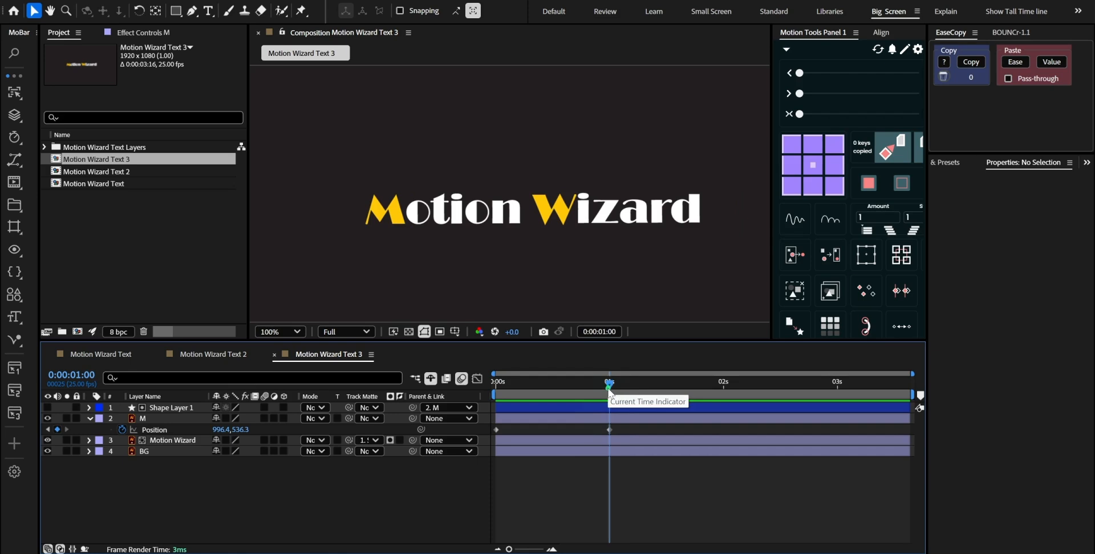
# Copy the easing of Motion Wizard 12's Position keyframes in Motion Wizard Text 2 and paste it onto M's Position keyframes in Motion Wizard Text 3
pyautogui.click(224, 354)
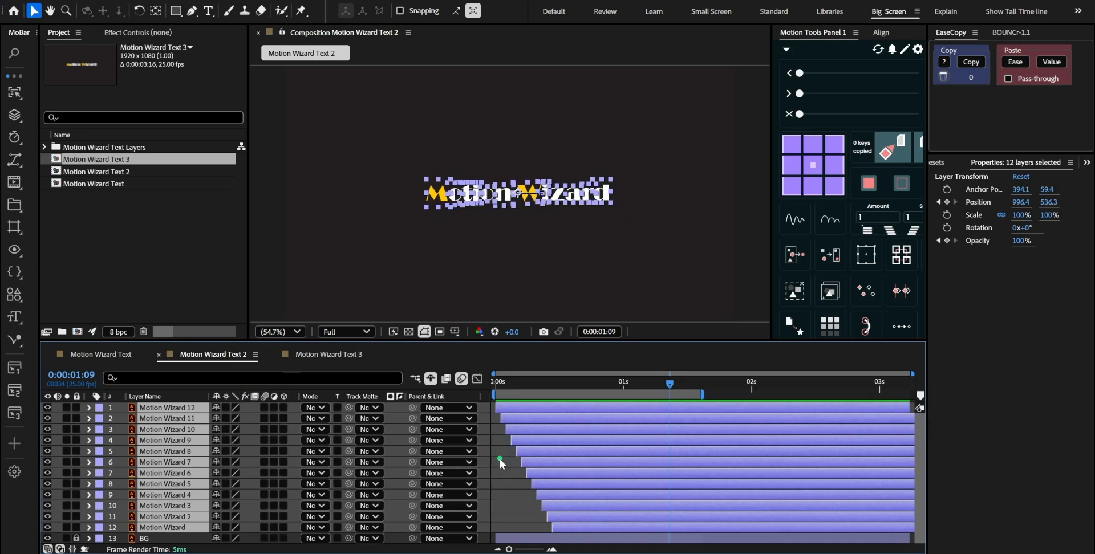
pyautogui.click(499, 458)
pyautogui.click(508, 412)
pyautogui.press('u')
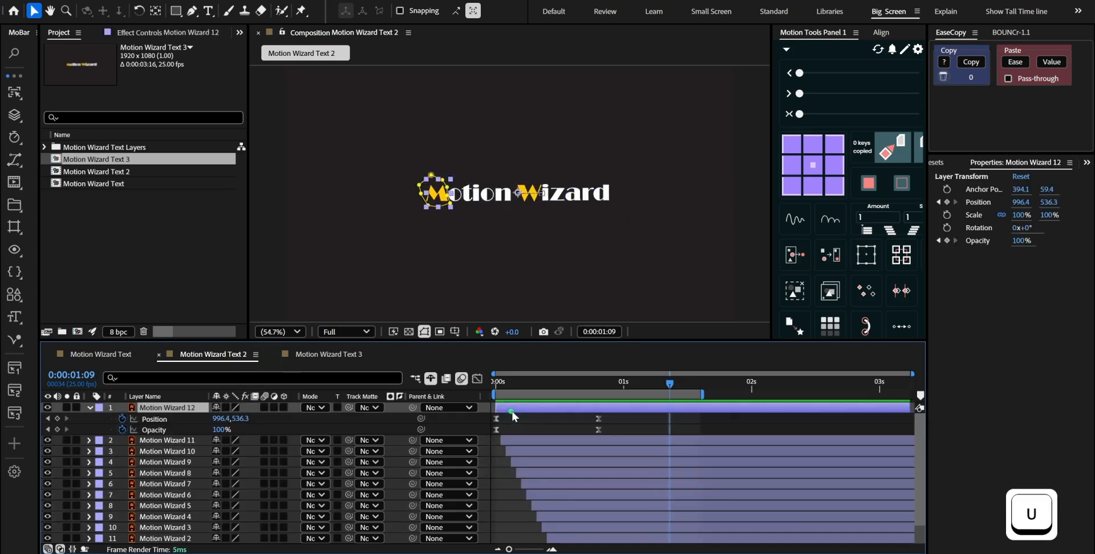
pyautogui.moveTo(624, 422); pyautogui.dragTo(483, 419)
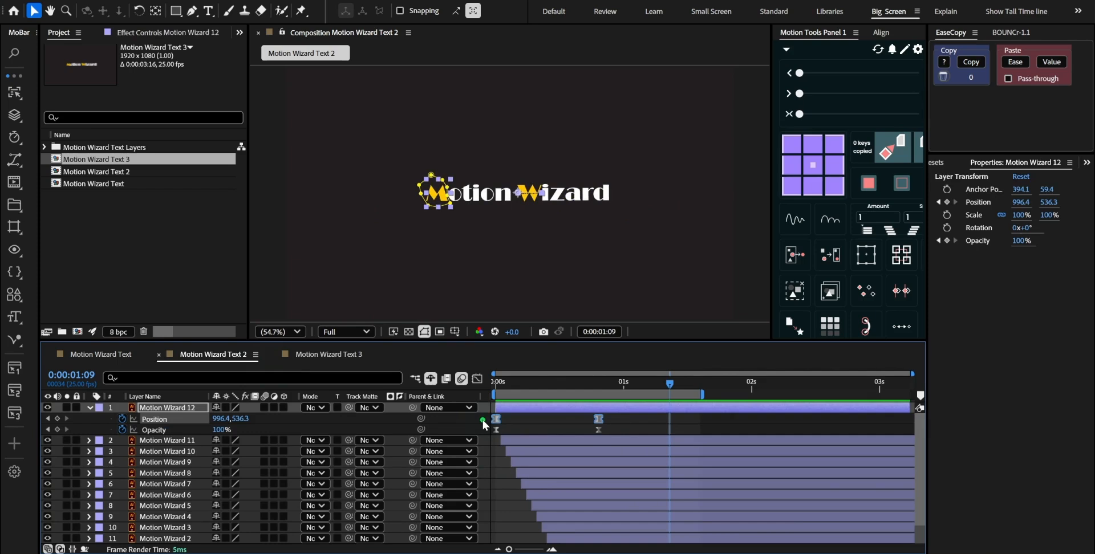
pyautogui.click(971, 62)
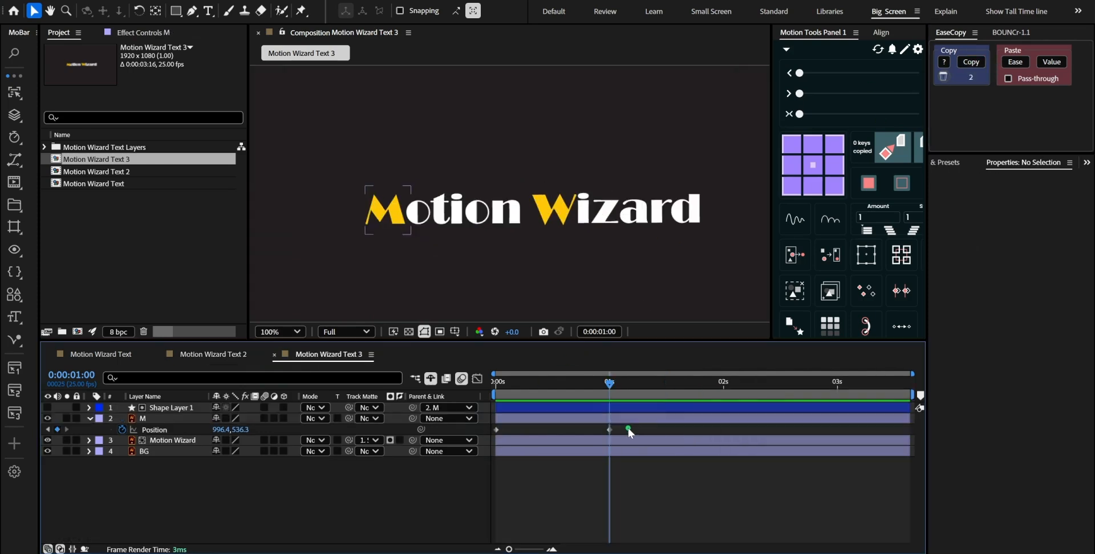
pyautogui.moveTo(628, 427); pyautogui.dragTo(490, 439)
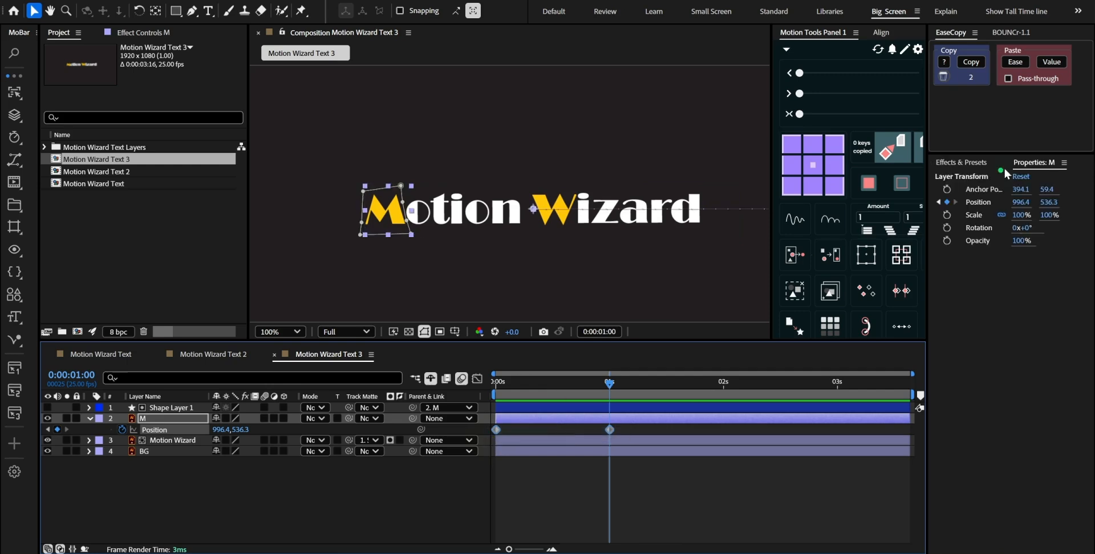
pyautogui.click(1015, 61)
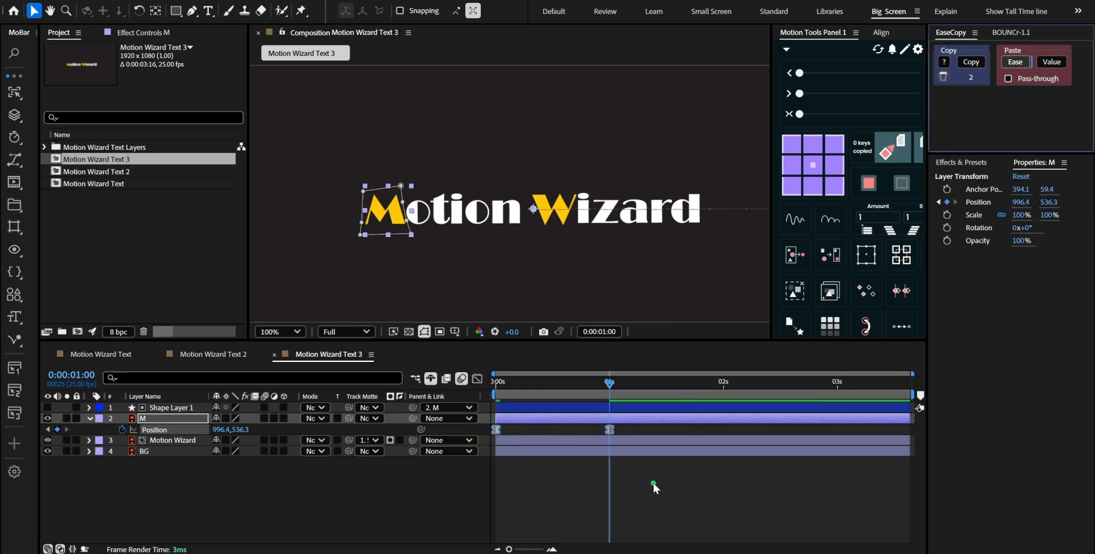
# End the work area at 0:00:01:20 and preview the eased reveal
pyautogui.hotkey('shift', 'pagedown')
pyautogui.hotkey('shift', 'pagedown')
pyautogui.hotkey('shift', 'n')
pyautogui.press('shift+KP_0')
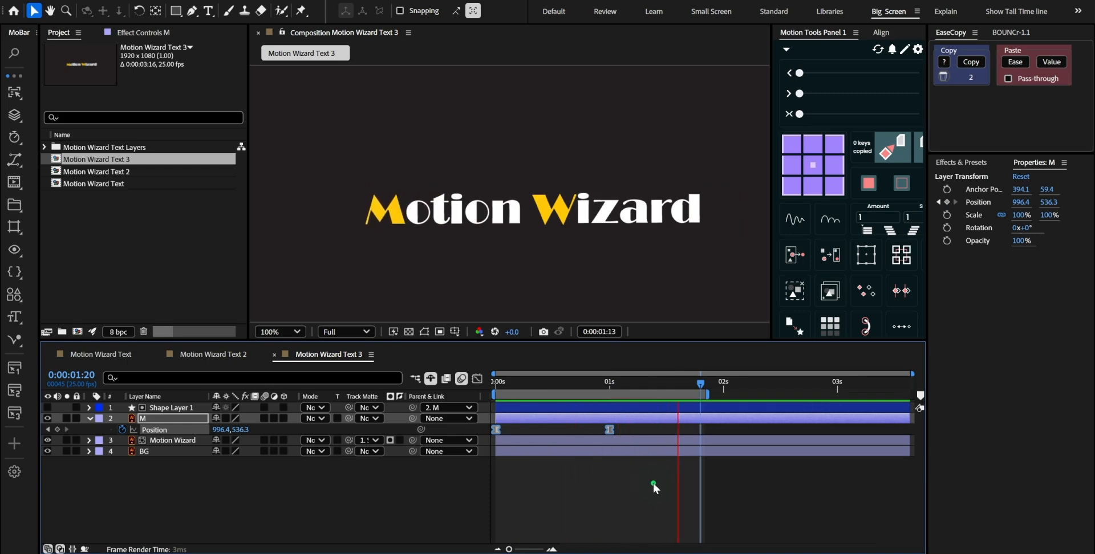
# Move M's ending Position keyframe to about 1.4 seconds, extend the work area to about 2.2 seconds, and preview the slower reveal
pyautogui.hotkey('ctrl', 'z')
pyautogui.moveTo(631, 432); pyautogui.dragTo(664, 439)
pyautogui.moveTo(703, 396); pyautogui.dragTo(746, 394)
pyautogui.press('KP_0')
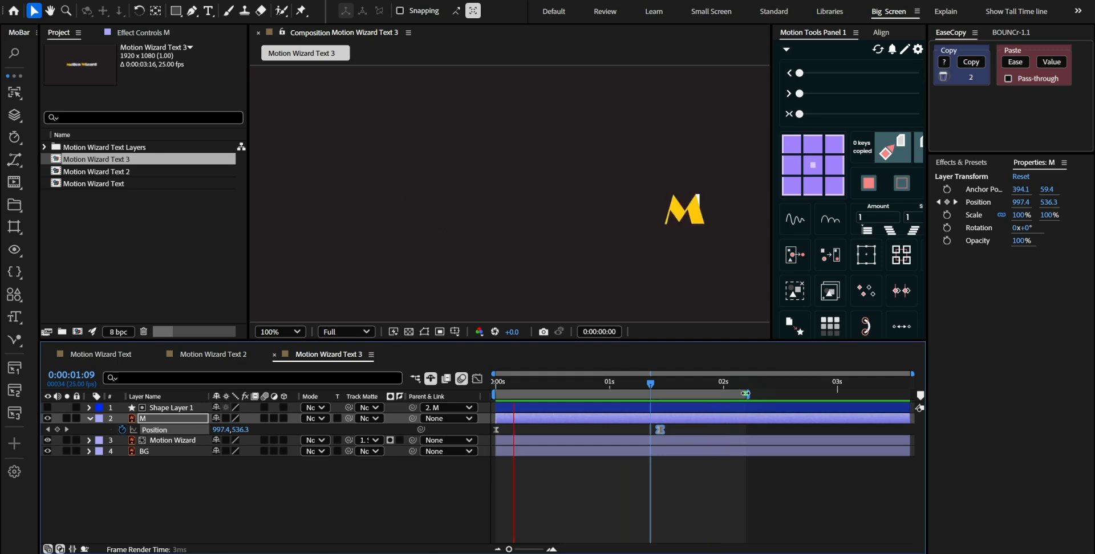
pyautogui.press('space')
# Scrub through Motion Wizard Text 3 and Motion Wizard Text 2 to compare how the letters appear beside the M
pyautogui.moveTo(522, 386); pyautogui.dragTo(614, 383)
pyautogui.click(217, 357)
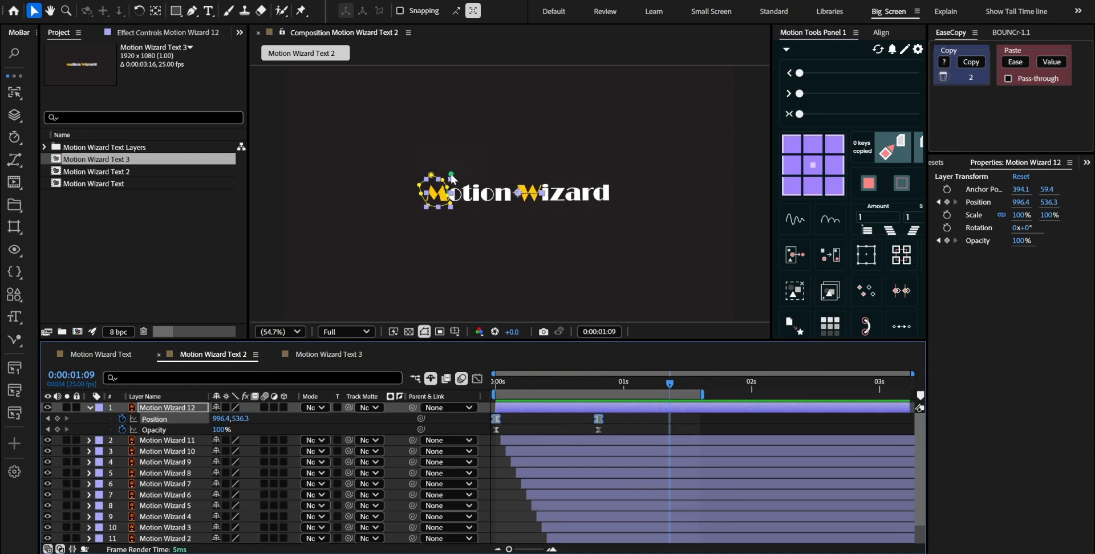
pyautogui.moveTo(593, 383)
pyautogui.mouseDown()
pyautogui.moveTo(583, 384)
pyautogui.moveTo(648, 385)
pyautogui.moveTo(542, 388)
pyautogui.moveTo(584, 392)
pyautogui.mouseUp()
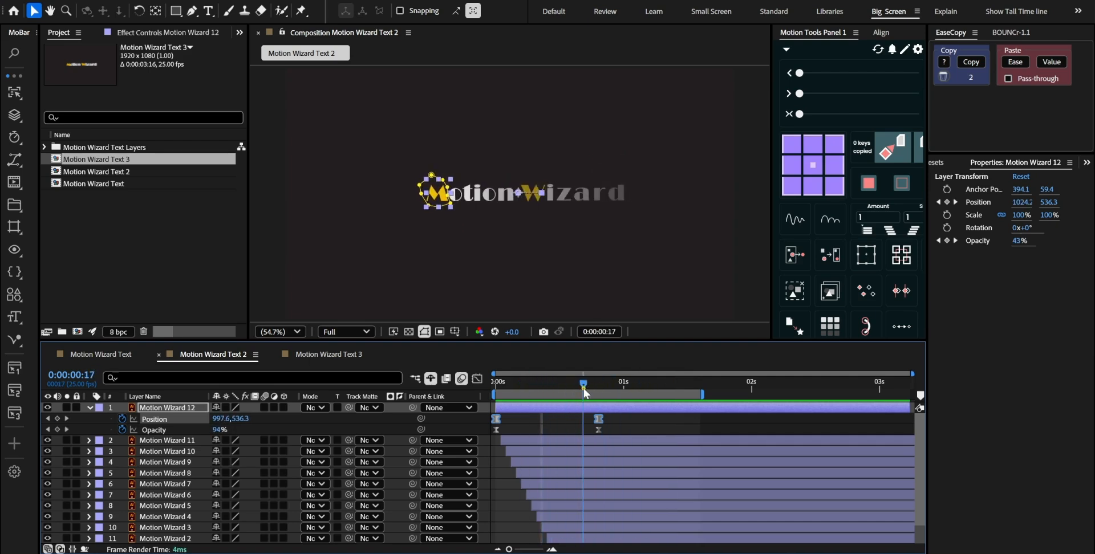
# Copy Shape Layer 1 from the Motion Wizard Text 3 composition and paste it into Motion Wizard Text 2
pyautogui.click(338, 355)
pyautogui.click(166, 409)
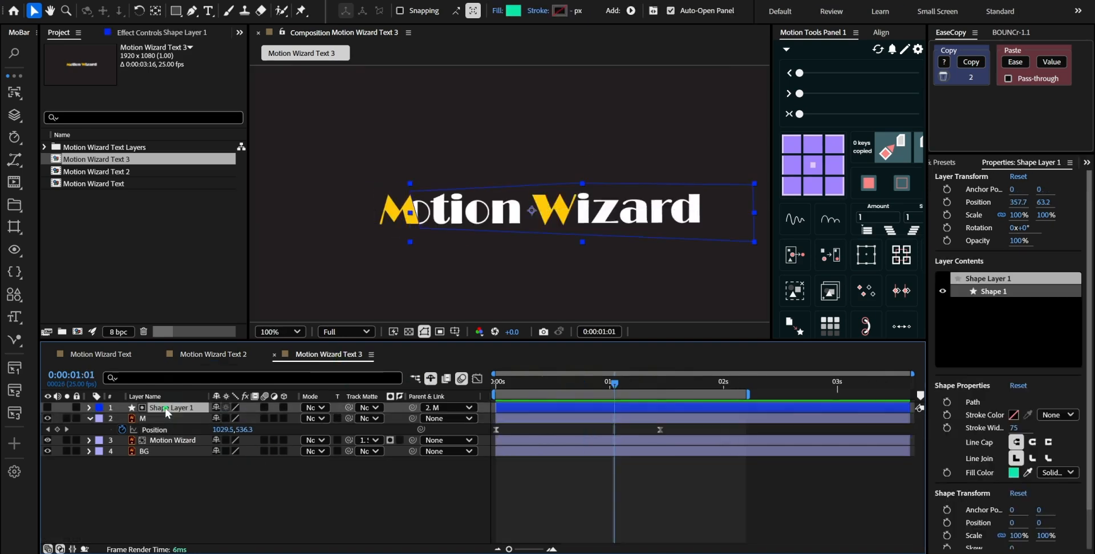
pyautogui.hotkey('ctrl', 'c')
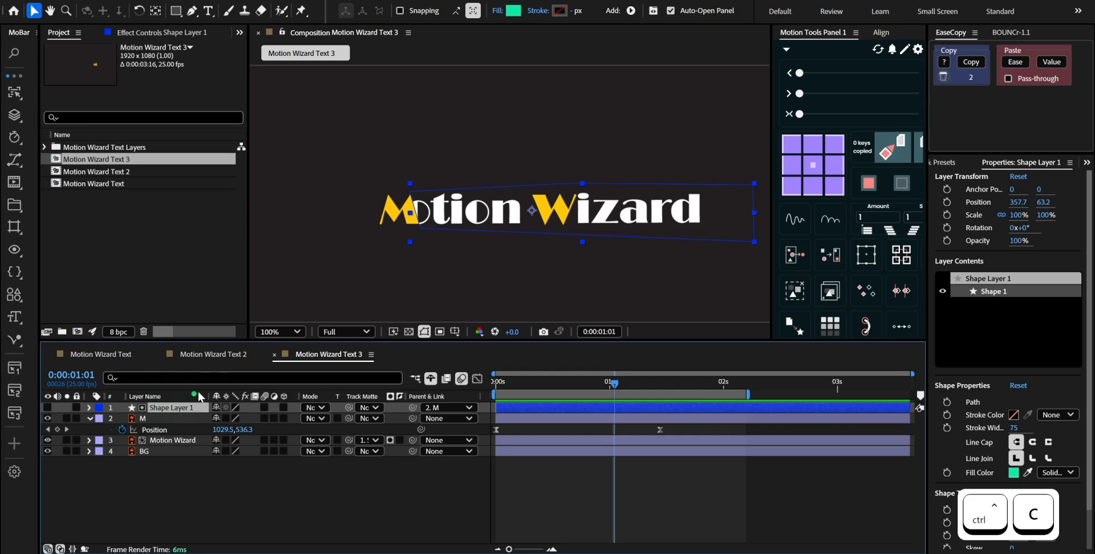
pyautogui.click(228, 353)
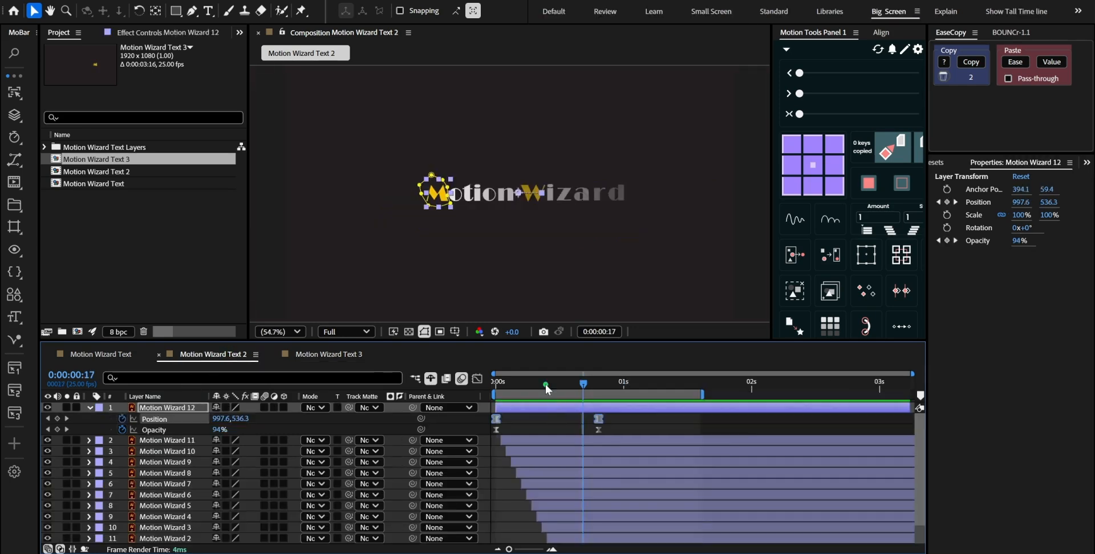
pyautogui.hotkey('ctrl', 'v')
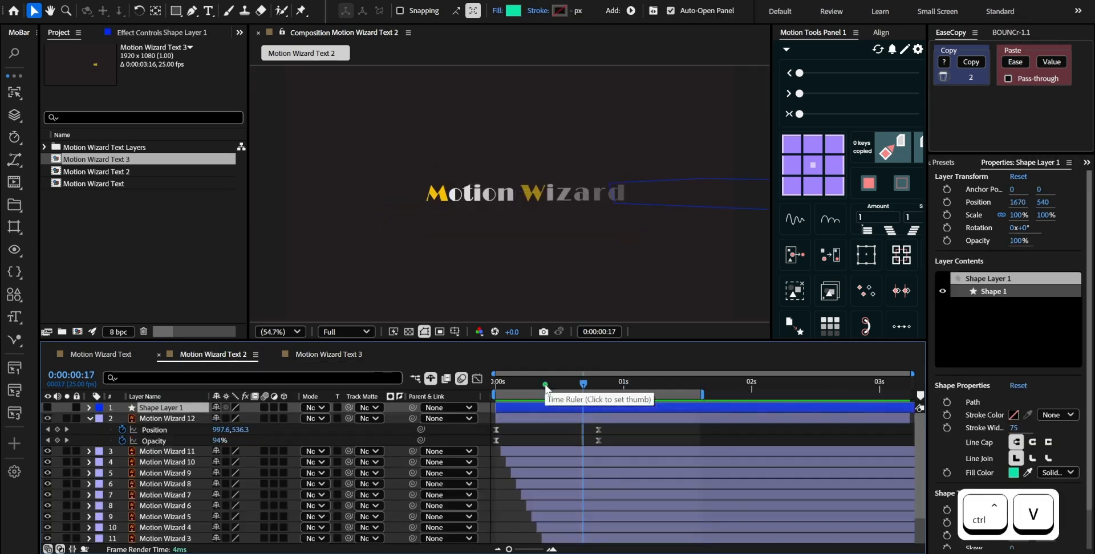
# At 0:00:01:07, move Shape Layer 1 horizontally to X 958 beside the M, and parent it to Motion Wizard 12
pyautogui.moveTo(544, 386); pyautogui.dragTo(659, 399)
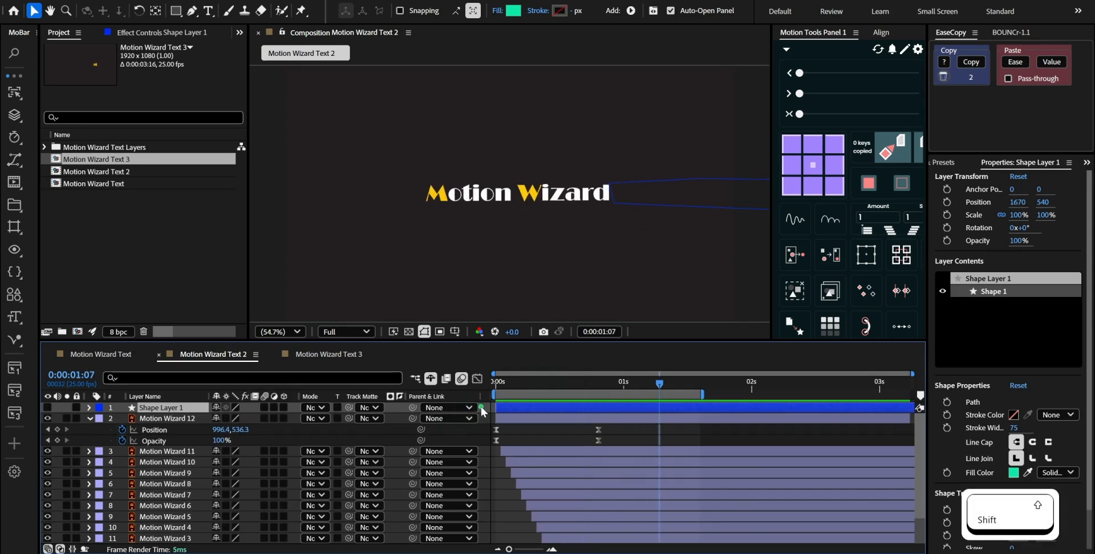
pyautogui.hotkey('shift', 'Left')
pyautogui.hotkey('shift', 'Left')
pyautogui.hotkey('shift', 'Left')
pyautogui.hotkey('shift', 'Left')
pyautogui.hotkey('shift', 'Left')
pyautogui.hotkey('shift', 'Left')
pyautogui.hotkey('shift', 'Left')
pyautogui.hotkey('shift', 'Left')
pyautogui.hotkey('shift', 'Left')
pyautogui.hotkey('shift', 'Left')
pyautogui.hotkey('shift', 'Left')
pyautogui.hotkey('shift', 'Left')
pyautogui.hotkey('shift', 'Left')
pyautogui.hotkey('shift', 'Left')
pyautogui.hotkey('shift', 'Left')
pyautogui.hotkey('shift', 'Left')
pyautogui.hotkey('shift', 'Left')
pyautogui.hotkey('shift', 'Left')
pyautogui.hotkey('shift', 'Left')
pyautogui.hotkey('shift', 'Left')
pyautogui.hotkey('shift', 'Left')
pyautogui.hotkey('shift', 'Left')
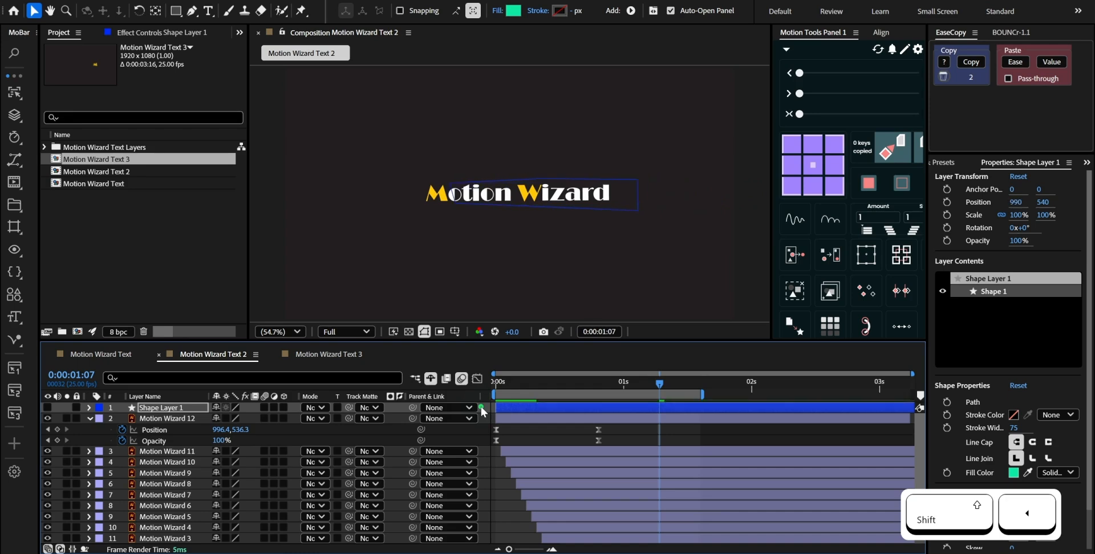
pyautogui.press('Right')
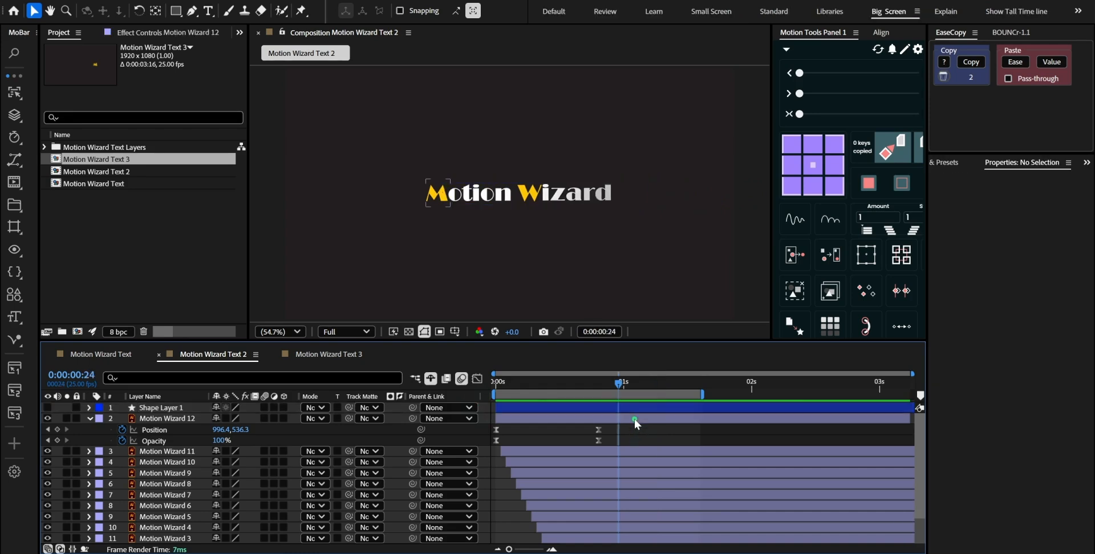
pyautogui.click(634, 418)
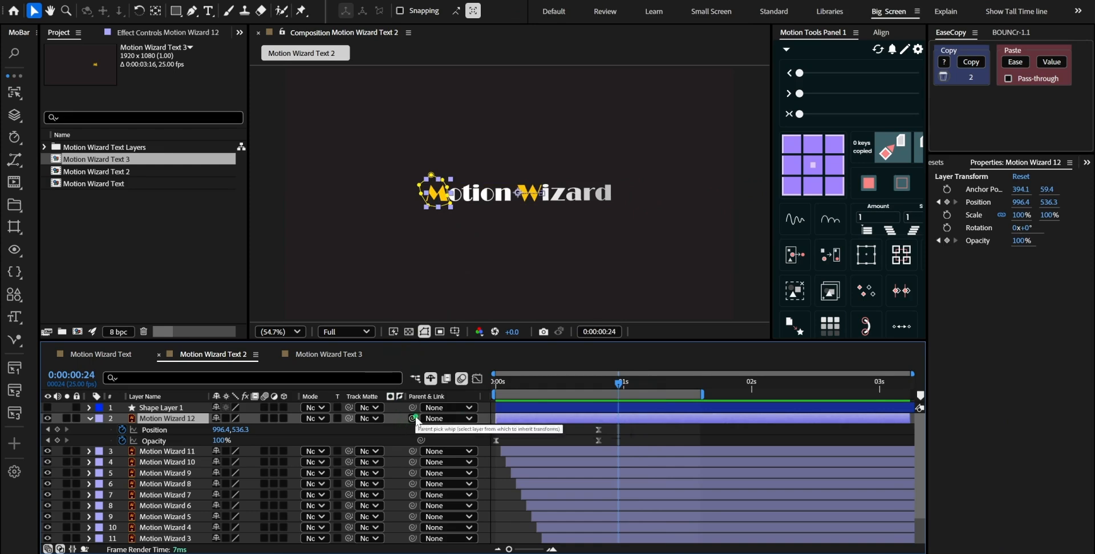
pyautogui.moveTo(410, 407); pyautogui.dragTo(171, 418)
# Set Shape Layer 1 as the track matte for all letter layers from Motion Wizard 11 down to Motion Wizard, and preview the reveal
pyautogui.click(181, 454)
pyautogui.scroll(-1, 181, 455)
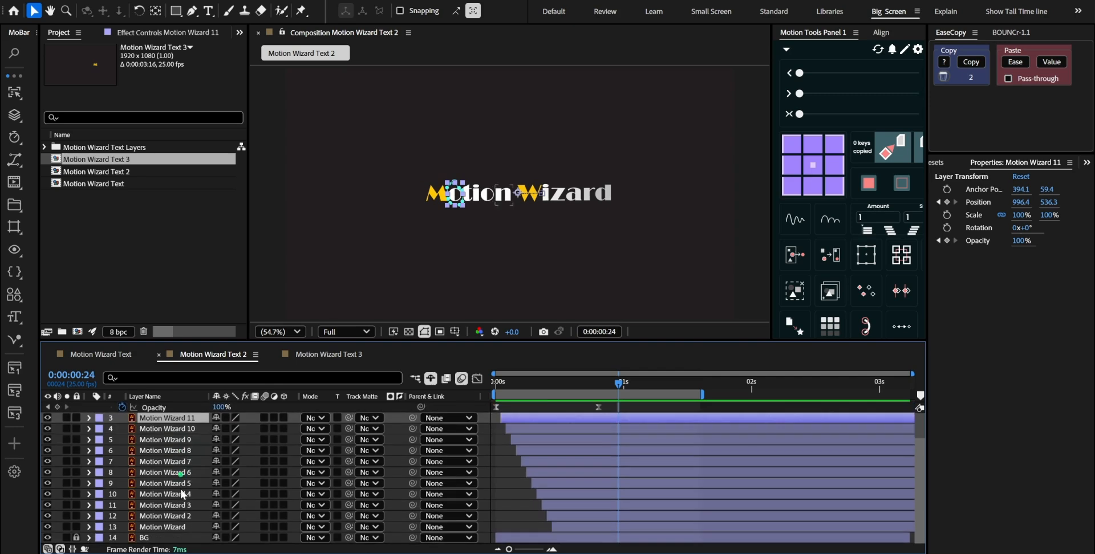
pyautogui.keyDown('shift'); pyautogui.click(178, 528); pyautogui.keyUp('shift')
pyautogui.scroll(1, 408, 421)
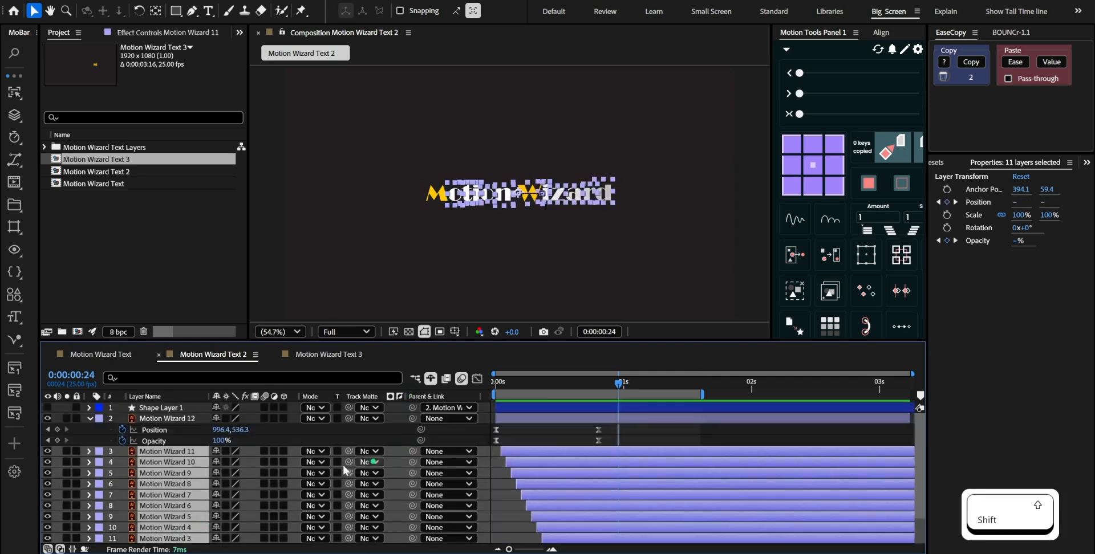
pyautogui.moveTo(348, 451); pyautogui.dragTo(196, 411)
pyautogui.click(624, 431)
pyautogui.press('KP_0')
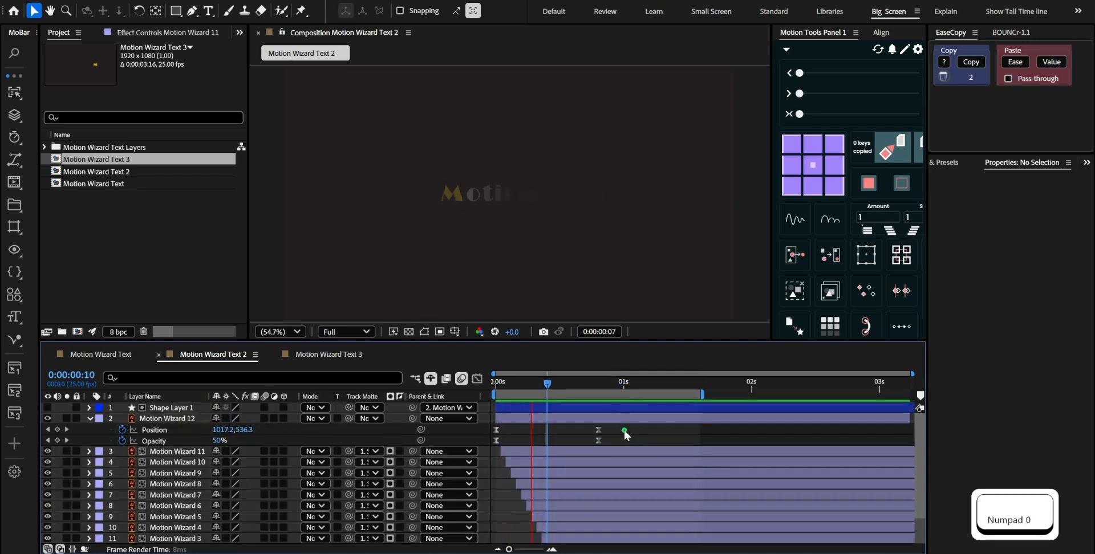
pyautogui.press('space')
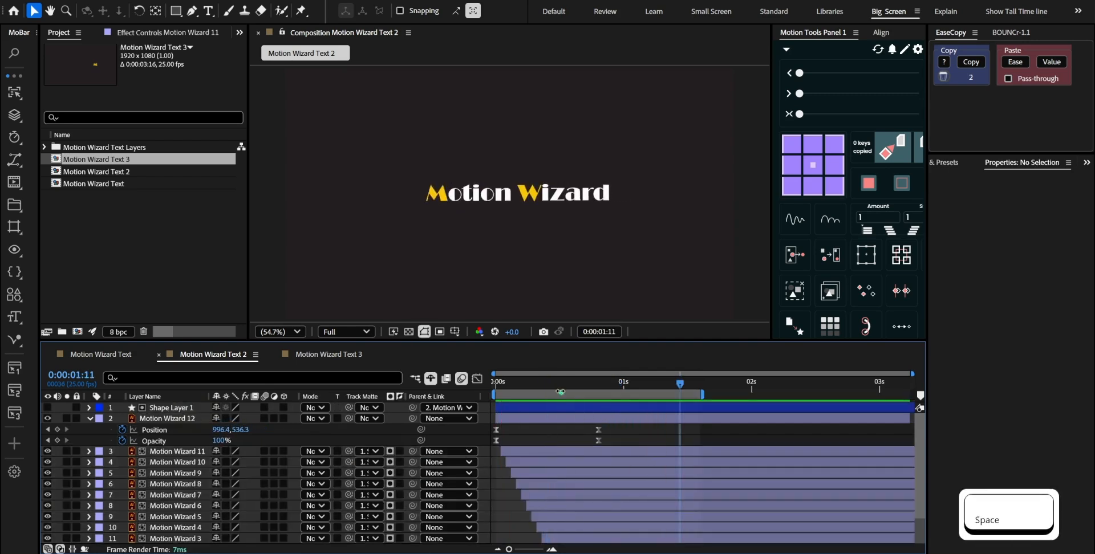
# At 0:00:00:00, shift Motion Wizard 12's starting Position keyframe to X 1796.4 and preview the longer slide
pyautogui.click(543, 389)
pyautogui.moveTo(537, 391); pyautogui.dragTo(493, 391)
pyautogui.click(506, 422)
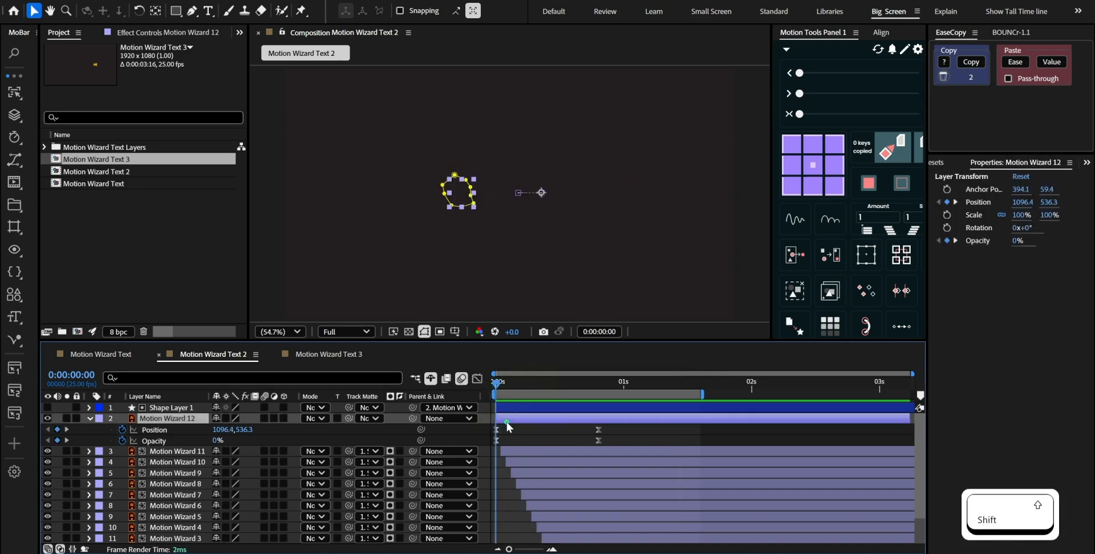
pyautogui.hotkey('shift', 'Right')
pyautogui.hotkey('shift', 'Right')
pyautogui.hotkey('shift', 'Right')
pyautogui.hotkey('shift', 'Right')
pyautogui.hotkey('shift', 'Right')
pyautogui.hotkey('shift', 'Right')
pyautogui.hotkey('shift', 'Right')
pyautogui.hotkey('shift', 'Right')
pyautogui.hotkey('shift', 'Right')
pyautogui.hotkey('shift', 'Right')
pyautogui.hotkey('shift', 'Right')
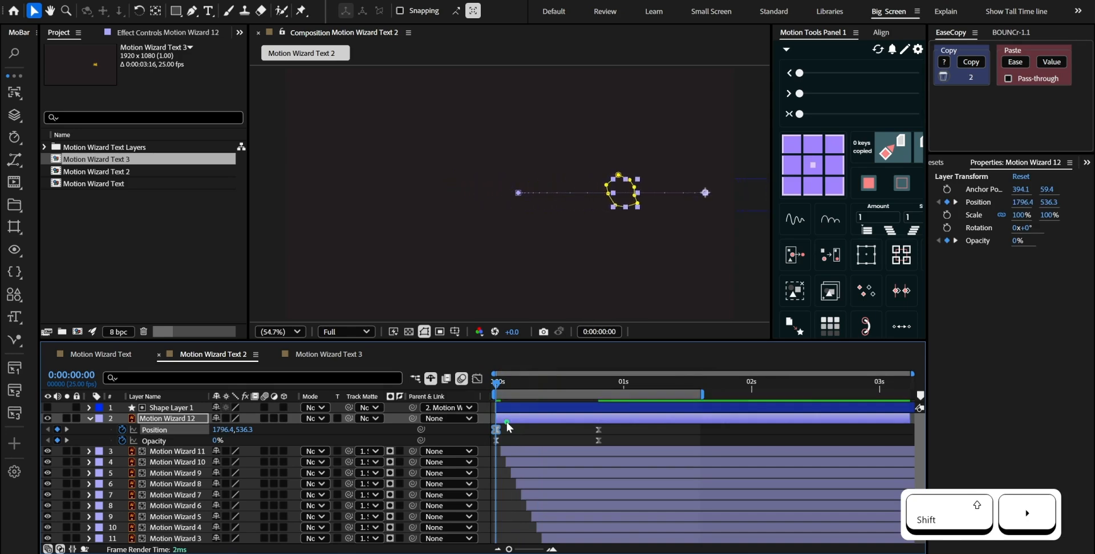
pyautogui.press('shift+KP_0')
pyautogui.hotkey('shift', 'space')
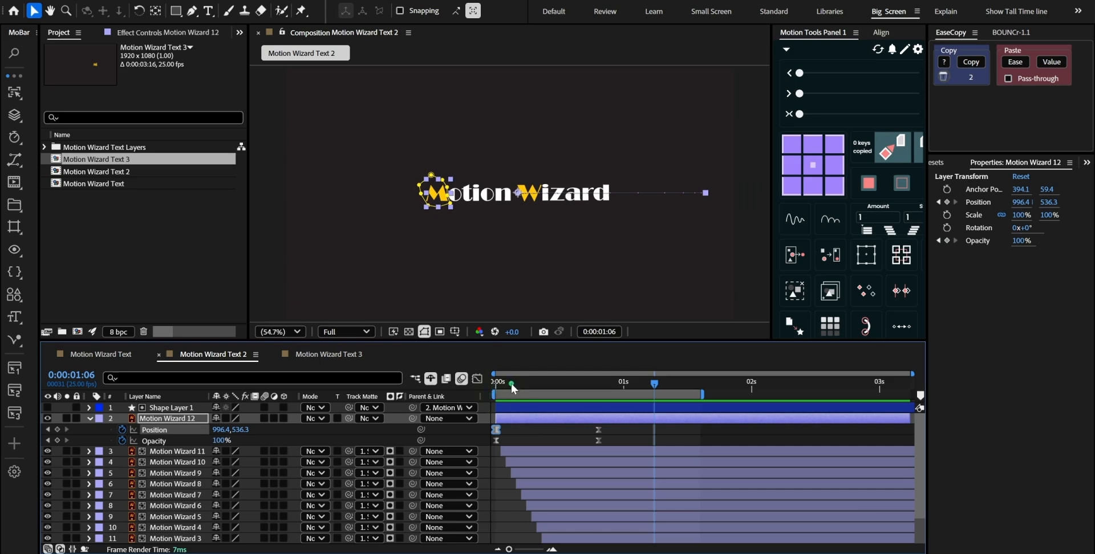
# Bring Motion Wizard 12's Position keyframe at 0:00:00:00 back to X 1576.4 and preview the animation
pyautogui.moveTo(512, 385); pyautogui.dragTo(484, 388)
pyautogui.hotkey('shift', 'Left')
pyautogui.hotkey('shift', 'Left')
pyautogui.hotkey('shift', 'Left')
pyautogui.hotkey('shift', 'Left')
pyautogui.hotkey('shift', 'Left')
pyautogui.hotkey('shift', 'Left')
pyautogui.hotkey('shift', 'Left')
pyautogui.hotkey('shift', 'Left')
pyautogui.hotkey('shift', 'Left')
pyautogui.hotkey('shift', 'Left')
pyautogui.hotkey('shift', 'Left')
pyautogui.press('space')
pyautogui.press('space')
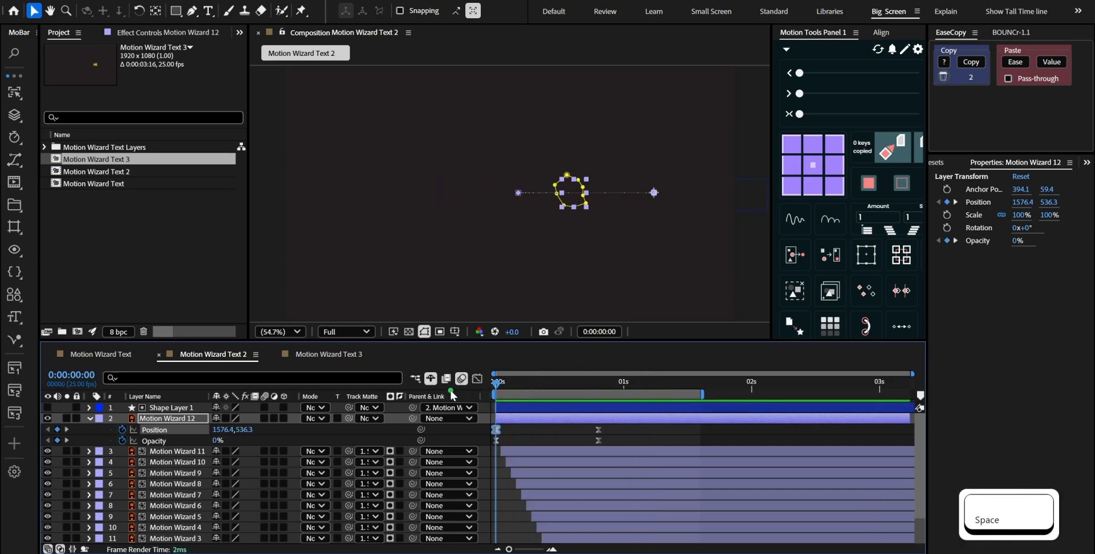
pyautogui.press('space')
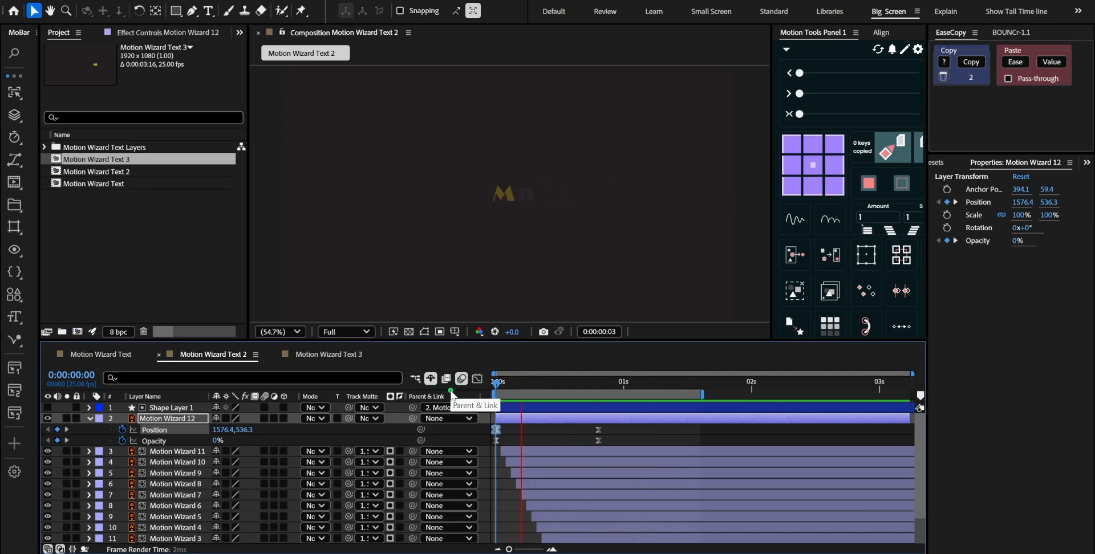